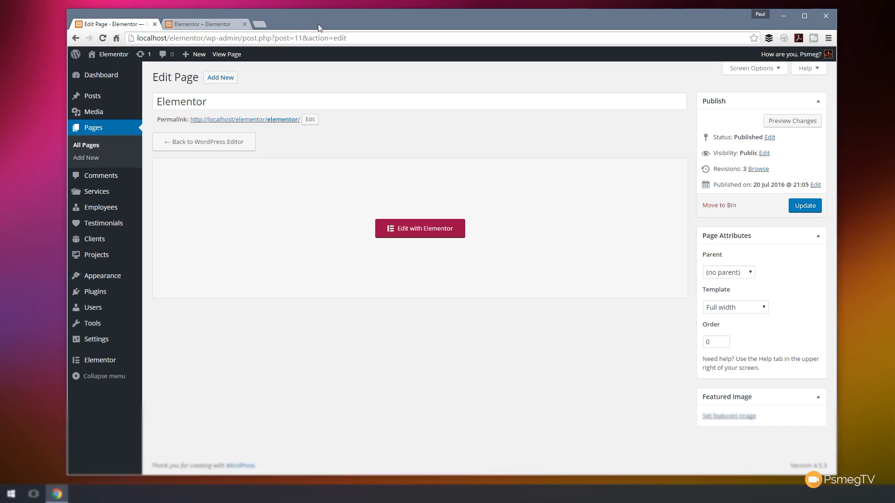
Step: Check the published Elementor page in the browser and open the page for editing with Elementor
{"action": "left_click", "coordinate": [195, 26]}
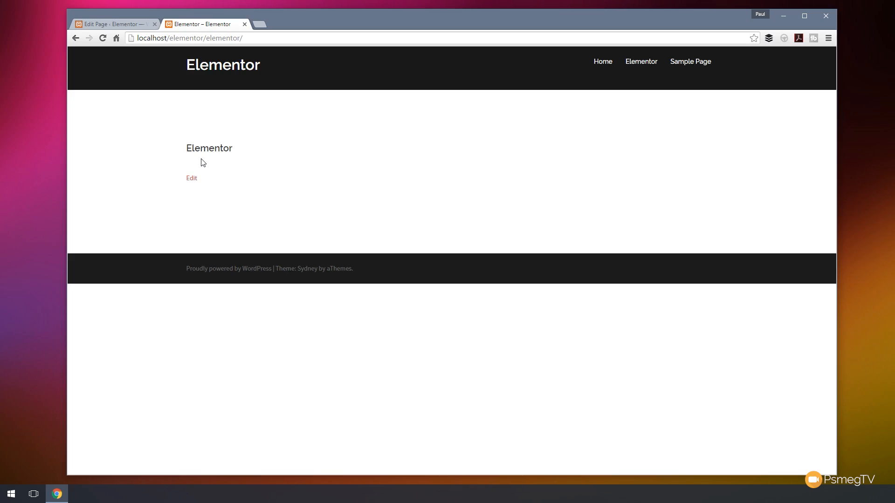
{"action": "left_click", "coordinate": [119, 24]}
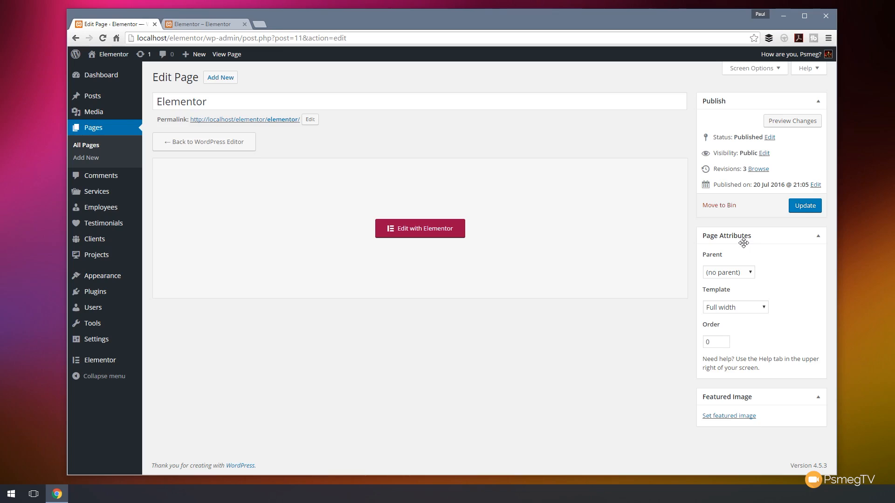
{"action": "left_click", "coordinate": [433, 232]}
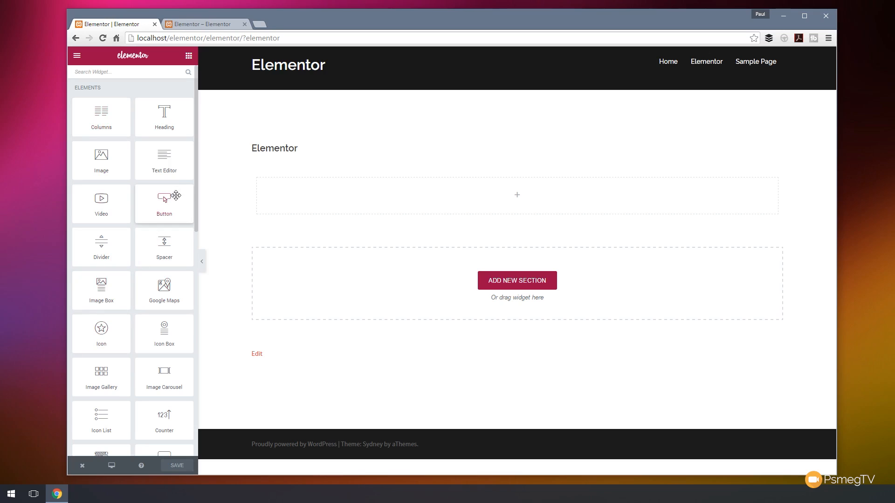
Step: Look through Elementor's main menu options and the available element and WordPress widgets
{"action": "left_click_drag", "start_coordinate": [197, 183], "coordinate": [191, 104]}
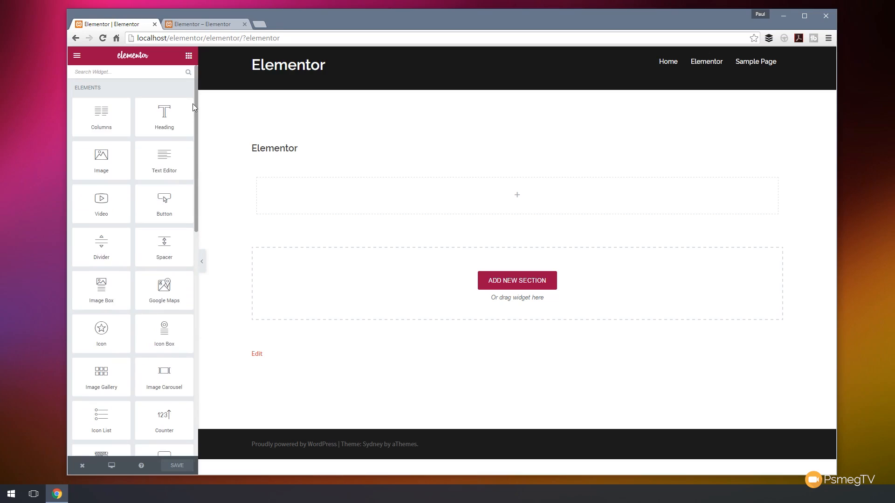
{"action": "left_click", "coordinate": [78, 56]}
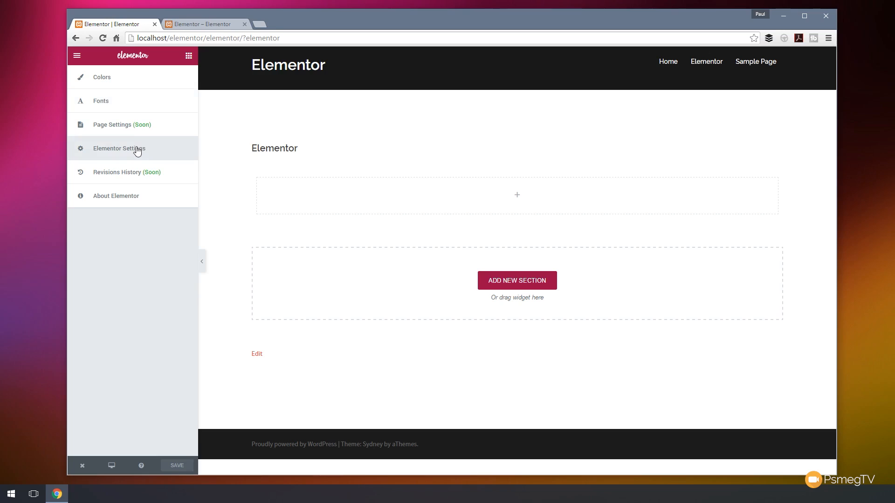
{"action": "left_click", "coordinate": [188, 56]}
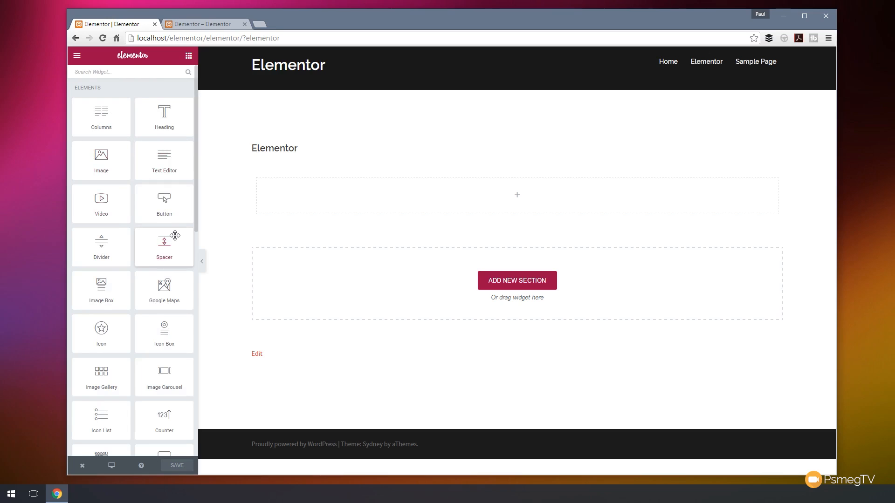
{"action": "scroll", "coordinate": [175, 235], "scroll_direction": "down", "scroll_amount": 10}
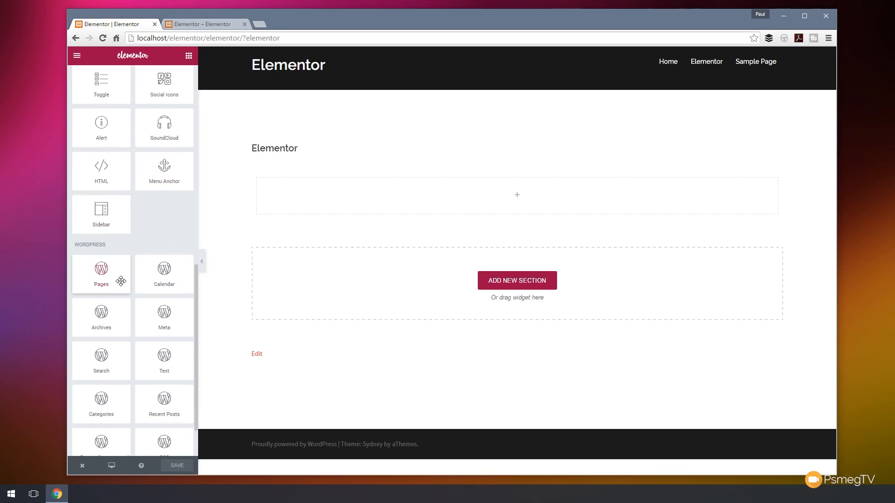
{"action": "scroll", "coordinate": [119, 282], "scroll_direction": "down", "scroll_amount": 2}
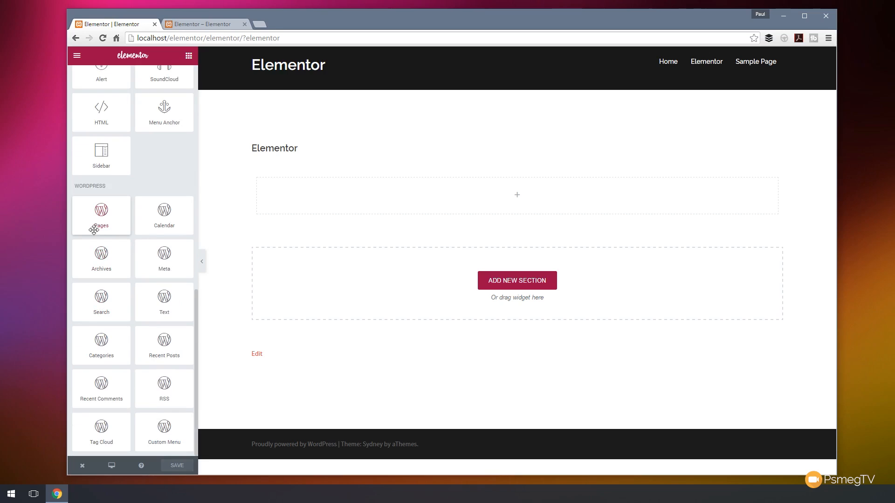
{"action": "scroll", "coordinate": [127, 240], "scroll_direction": "up", "scroll_amount": 12}
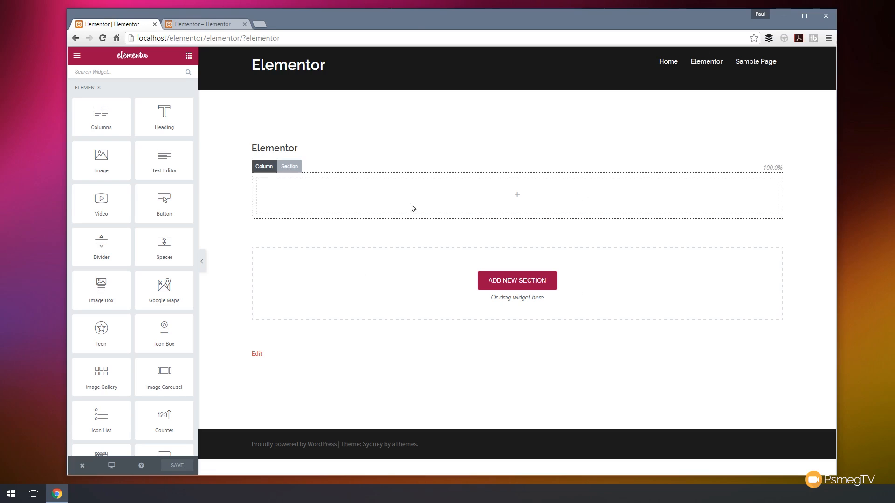
Step: Place an Image widget in the empty first section and add a single-column section below it
{"action": "left_click_drag", "start_coordinate": [100, 163], "coordinate": [468, 206]}
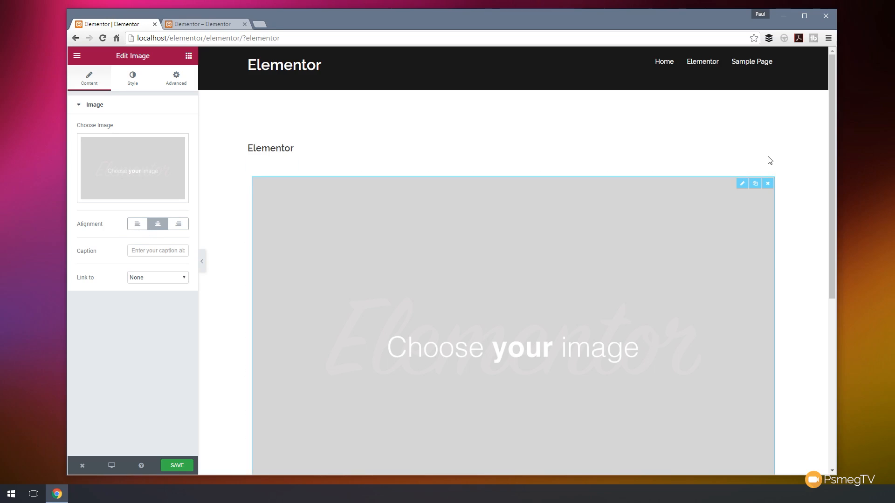
{"action": "scroll", "coordinate": [781, 162], "scroll_direction": "down", "scroll_amount": 7}
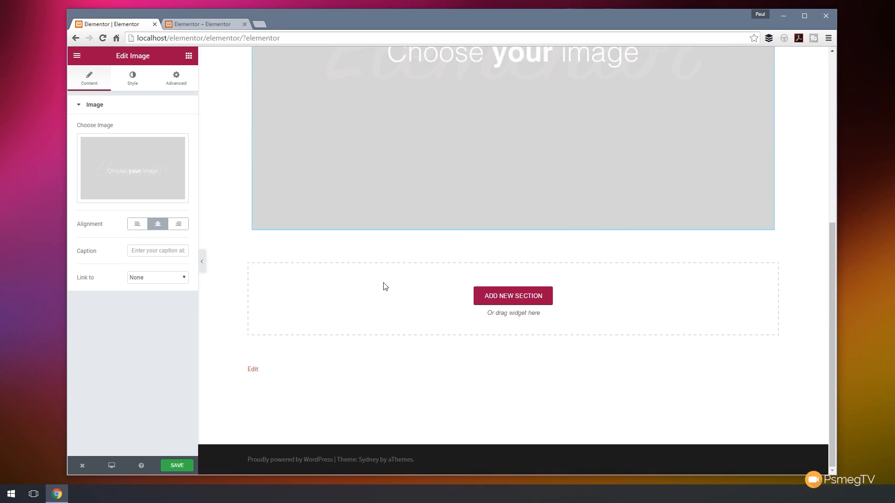
{"action": "left_click", "coordinate": [527, 295]}
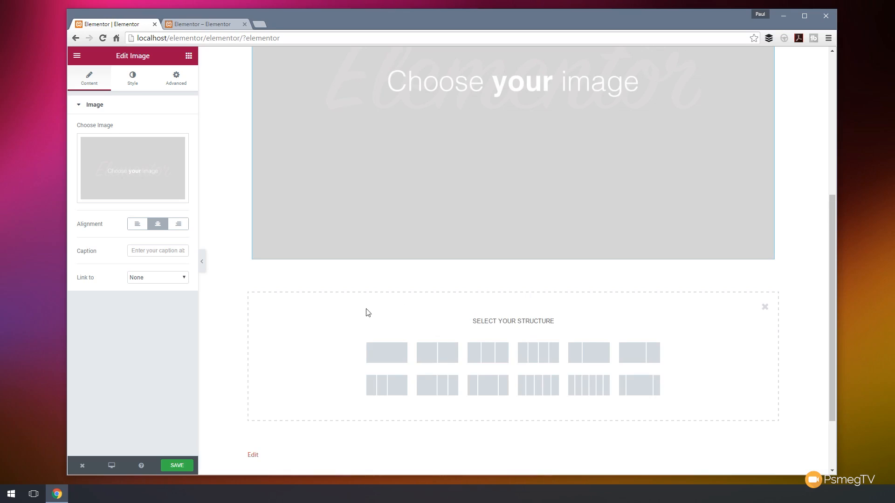
{"action": "scroll", "coordinate": [323, 341], "scroll_direction": "down", "scroll_amount": 2}
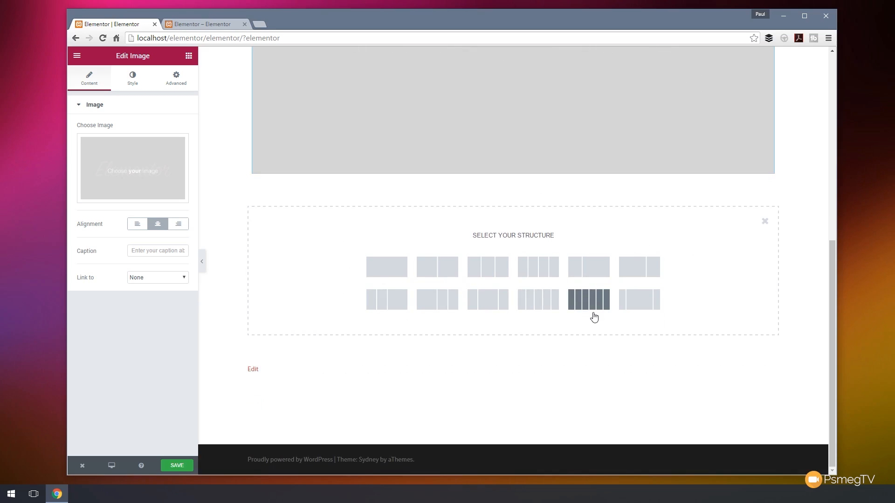
{"action": "left_click", "coordinate": [382, 274]}
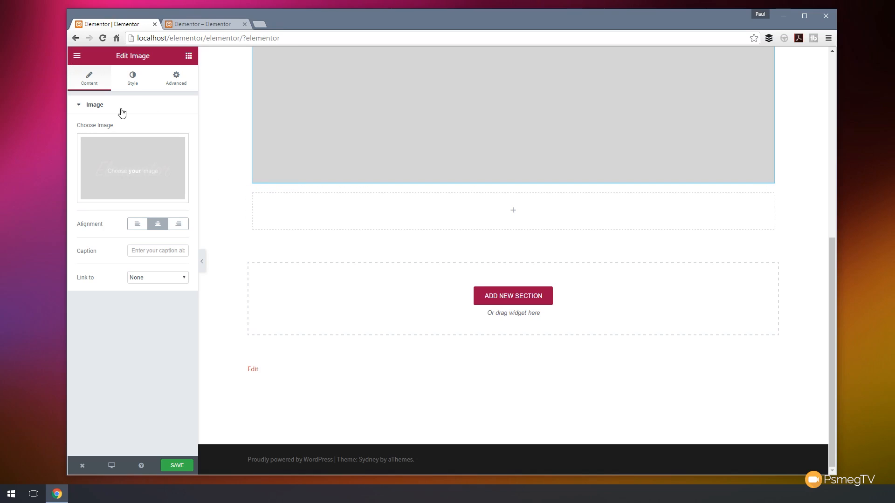
Step: Place a Heading widget in the new section and add a section with three equal columns beneath it
{"action": "left_click", "coordinate": [511, 213]}
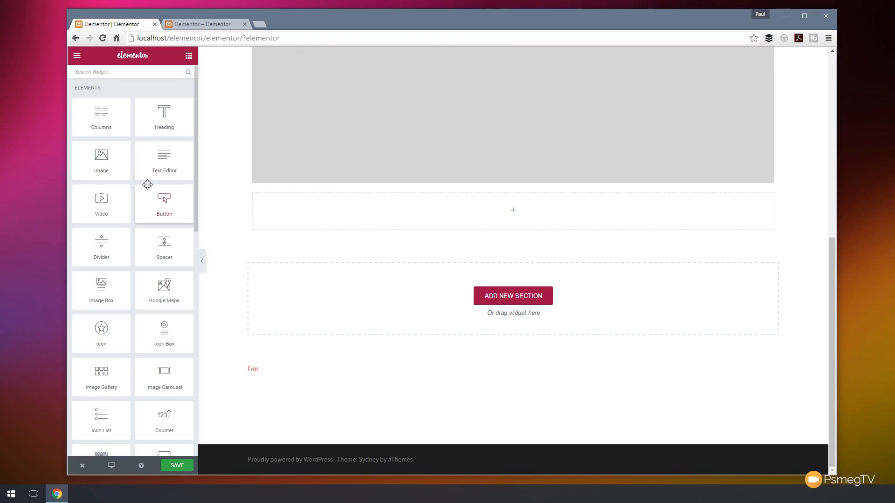
{"action": "left_click_drag", "start_coordinate": [159, 120], "coordinate": [495, 218]}
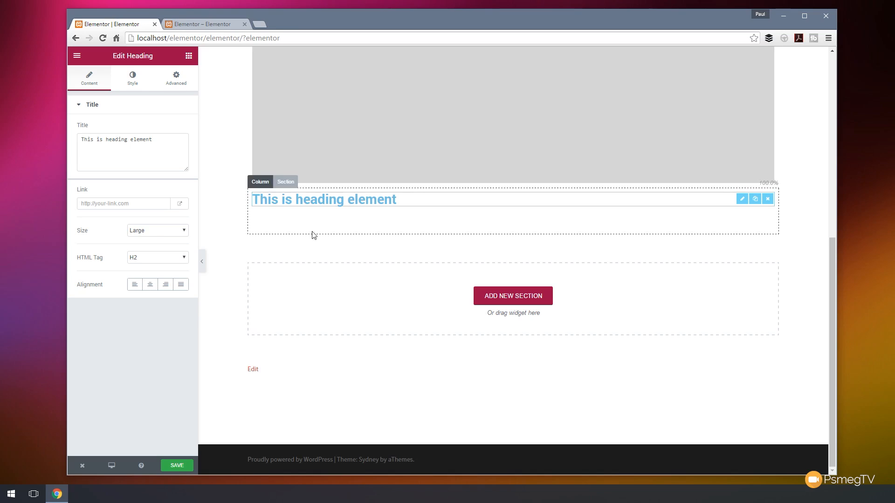
{"action": "left_click", "coordinate": [504, 298]}
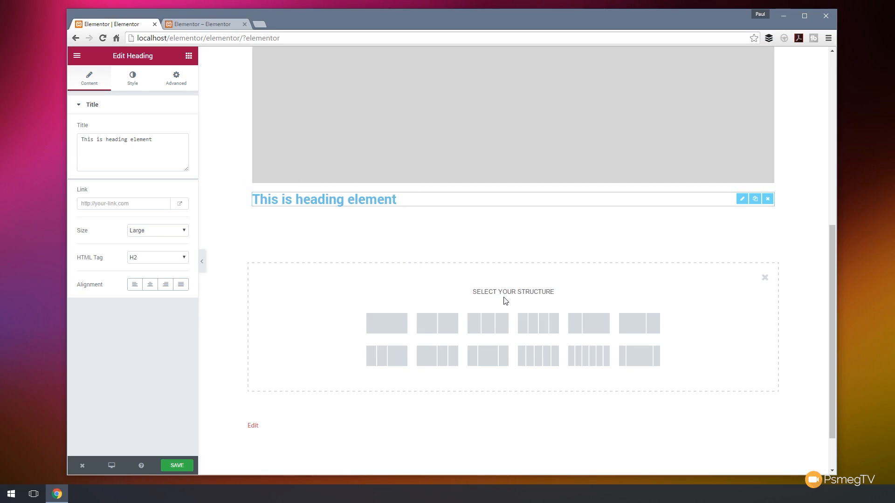
{"action": "scroll", "coordinate": [329, 310], "scroll_direction": "down", "scroll_amount": 1}
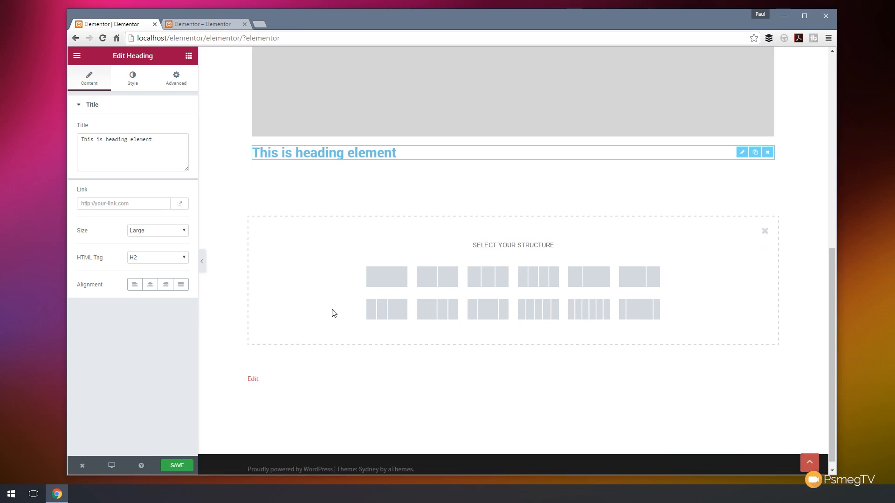
{"action": "left_click", "coordinate": [495, 280]}
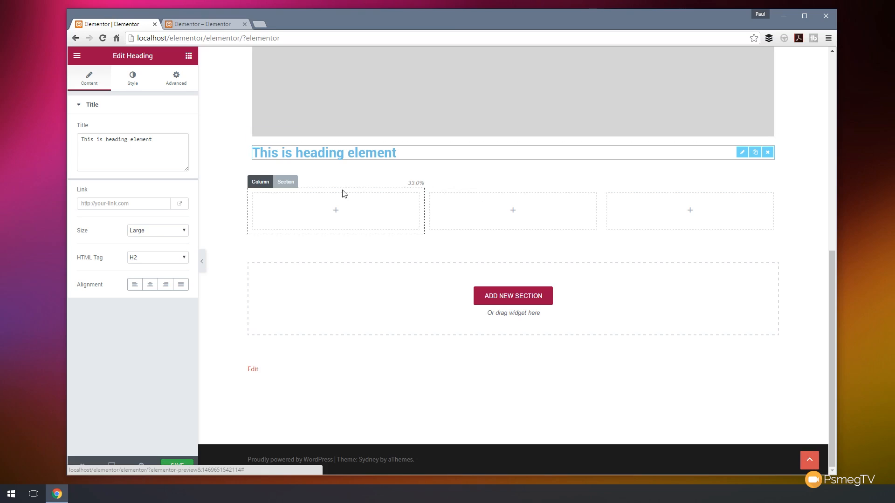
Step: Try alternative column structures on the three-column section and return it to the 33, 33, 33 layout
{"action": "left_click", "coordinate": [263, 182]}
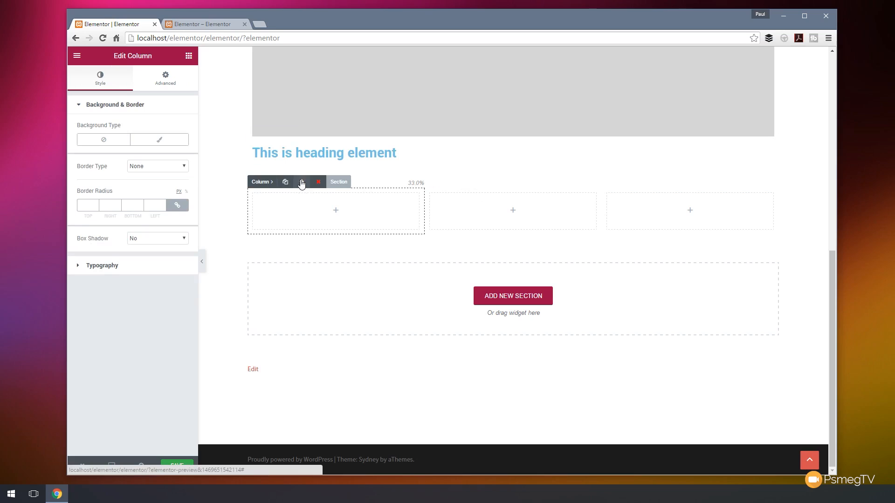
{"action": "left_click", "coordinate": [338, 182]}
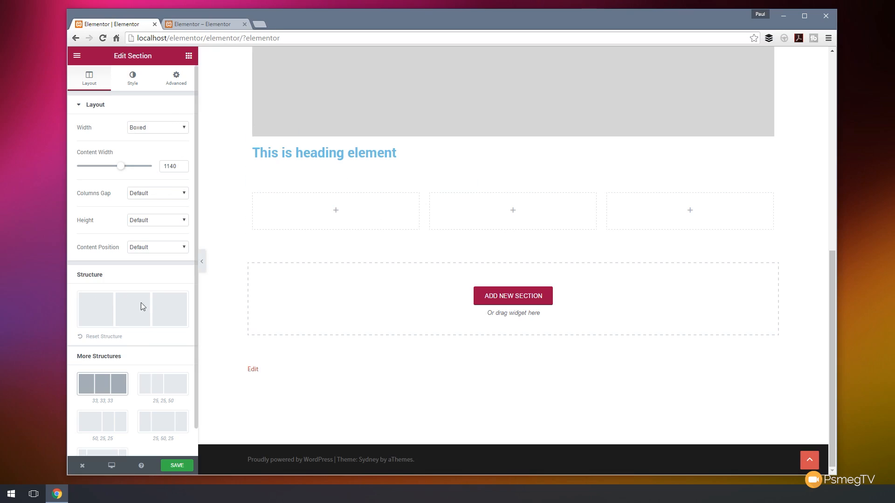
{"action": "scroll", "coordinate": [116, 308], "scroll_direction": "down", "scroll_amount": 1}
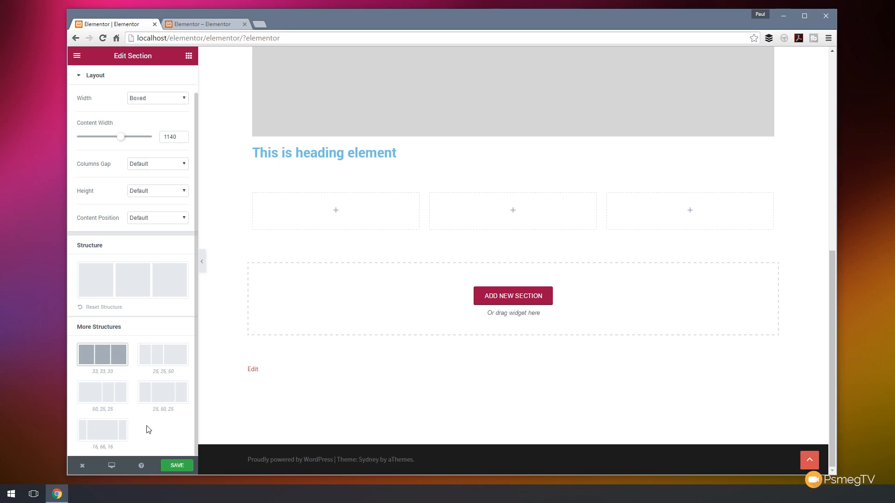
{"action": "left_click", "coordinate": [170, 363]}
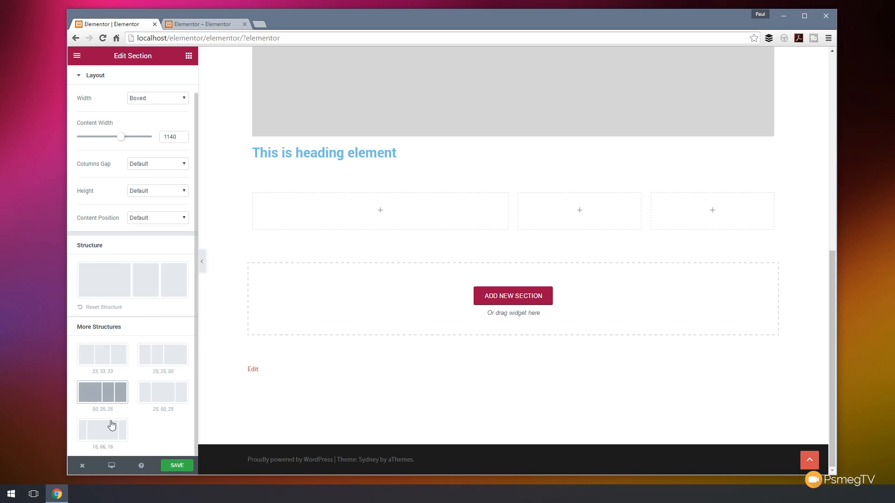
{"action": "left_click", "coordinate": [108, 427]}
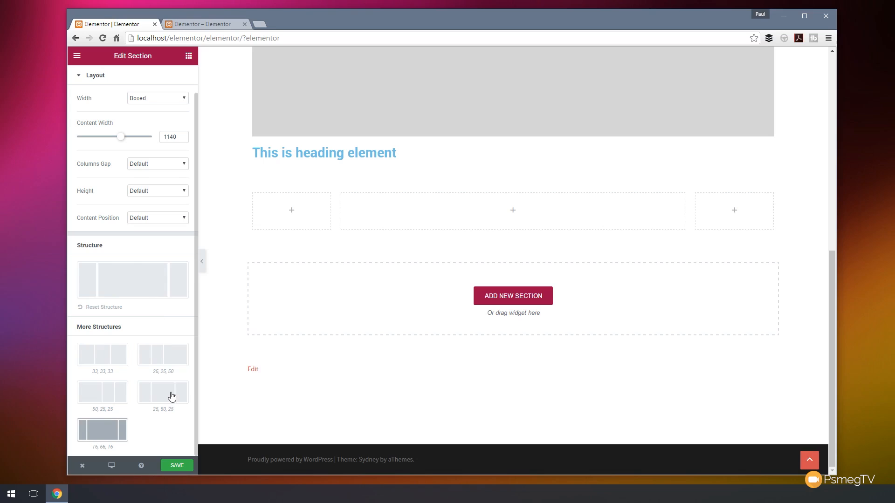
{"action": "left_click", "coordinate": [171, 397]}
{"action": "left_click", "coordinate": [107, 360]}
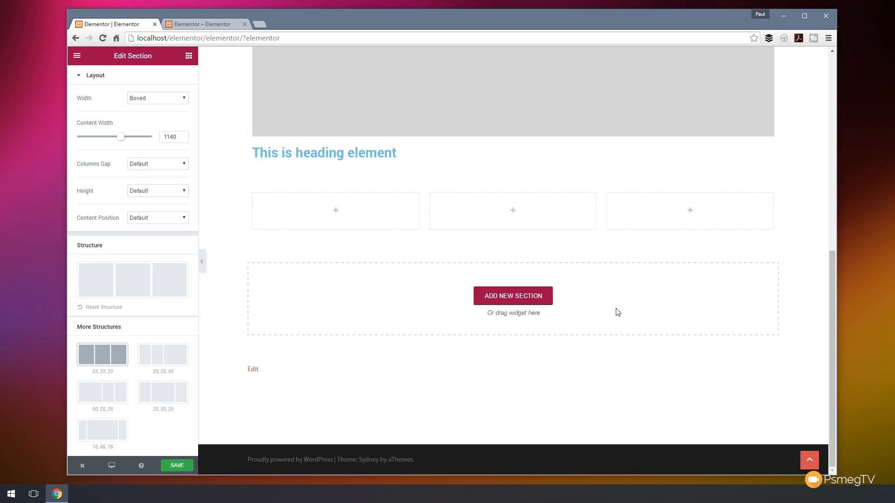
Step: Add a single-column section below the three columns and place a Divider widget in it
{"action": "left_click", "coordinate": [490, 300]}
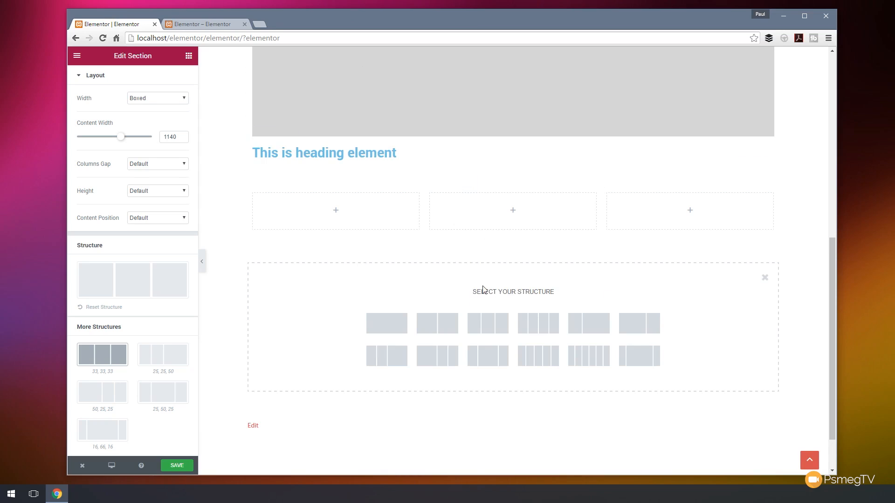
{"action": "left_click", "coordinate": [384, 326]}
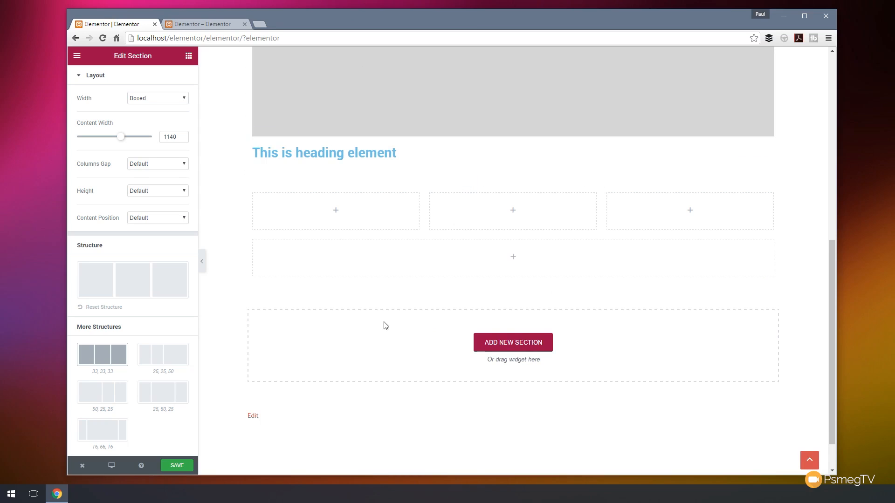
{"action": "left_click", "coordinate": [518, 343]}
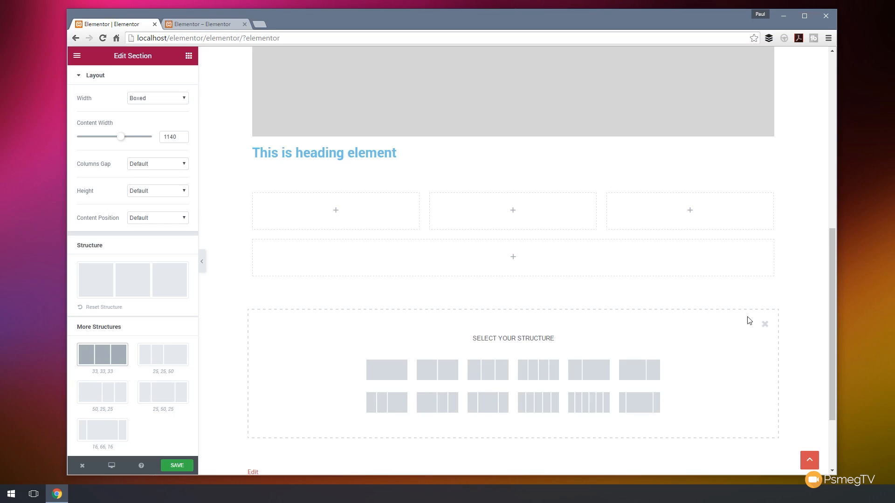
{"action": "left_click", "coordinate": [766, 322]}
{"action": "left_click", "coordinate": [513, 259]}
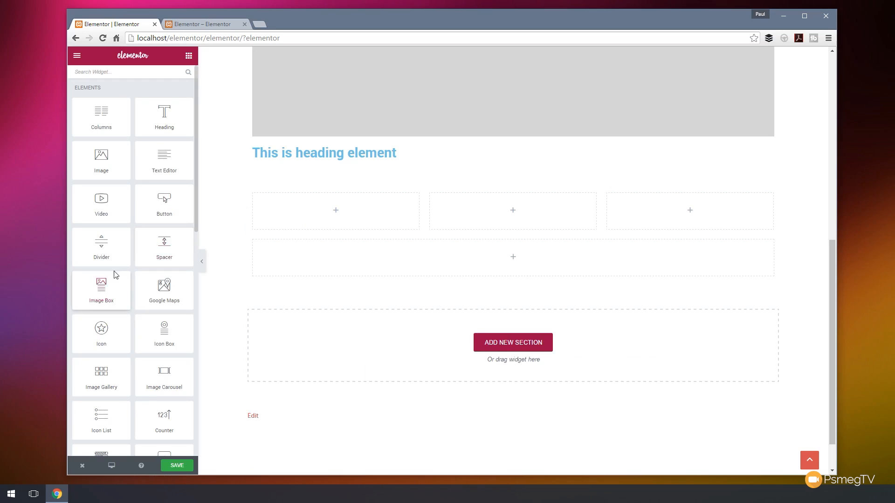
{"action": "left_click_drag", "start_coordinate": [96, 243], "coordinate": [479, 250]}
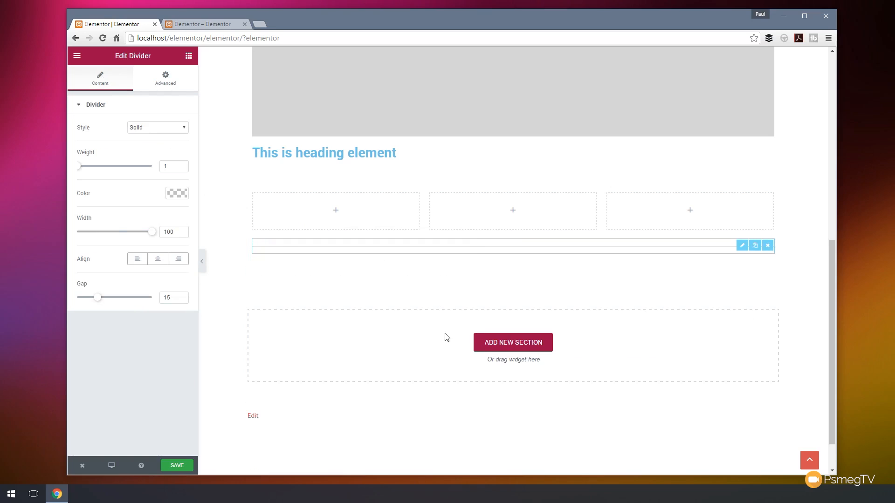
Step: Add a section with two equal columns below the divider and save the page
{"action": "left_click", "coordinate": [518, 342]}
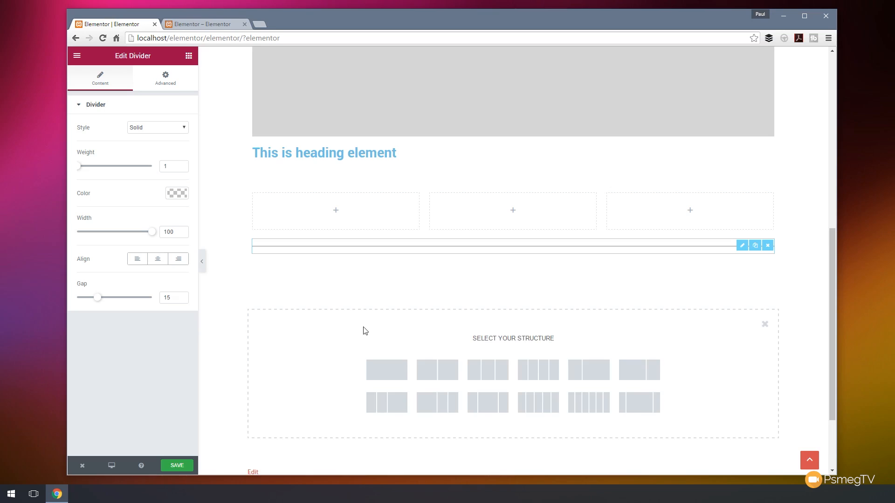
{"action": "left_click", "coordinate": [429, 380]}
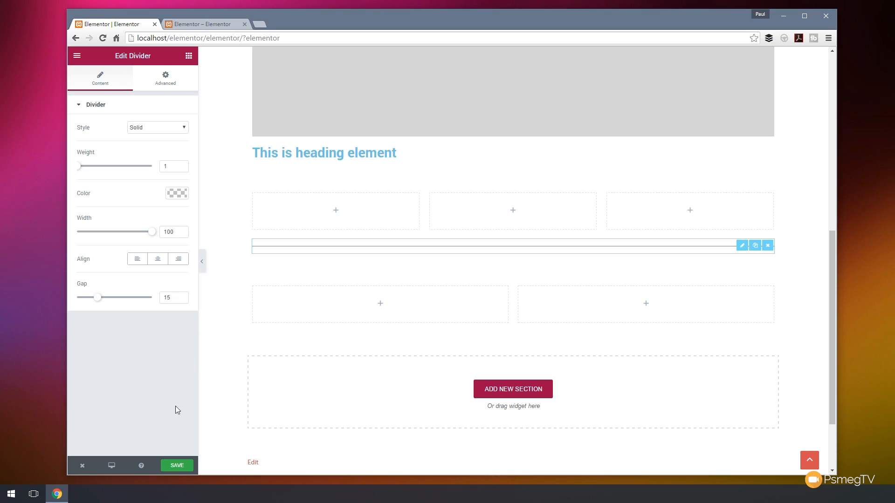
{"action": "left_click", "coordinate": [169, 463]}
Step: Upload the lake photo 41VLTI0L65.jpg, give it the alt text "The Lake" and insert it into the image widget above the heading
{"action": "scroll", "coordinate": [237, 319], "scroll_direction": "up", "scroll_amount": 5}
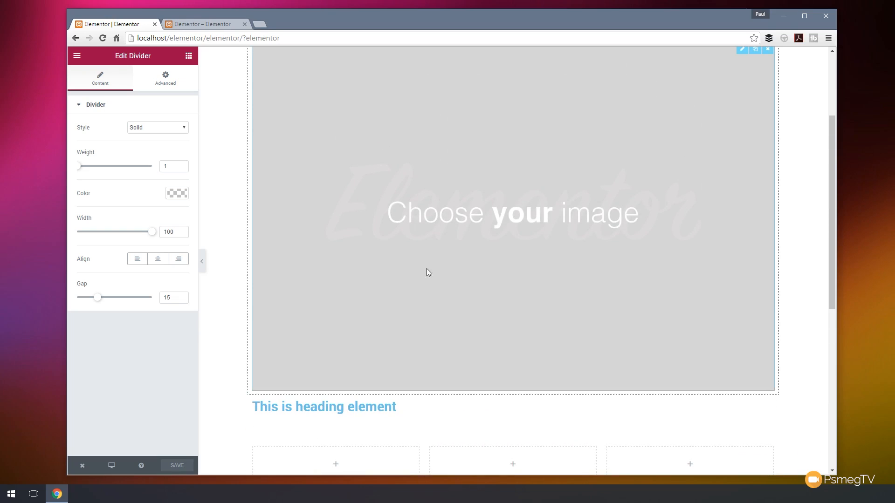
{"action": "left_click", "coordinate": [499, 209]}
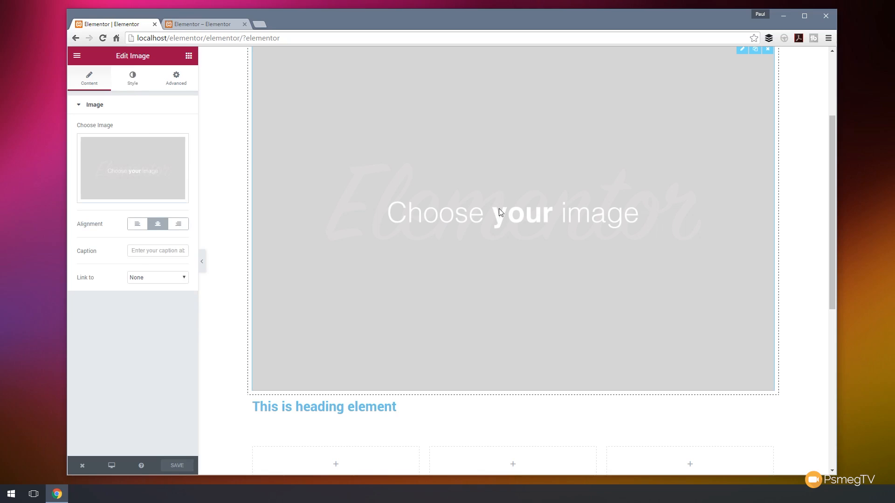
{"action": "mouse_move", "coordinate": [135, 179]}
{"action": "left_click", "coordinate": [143, 177]}
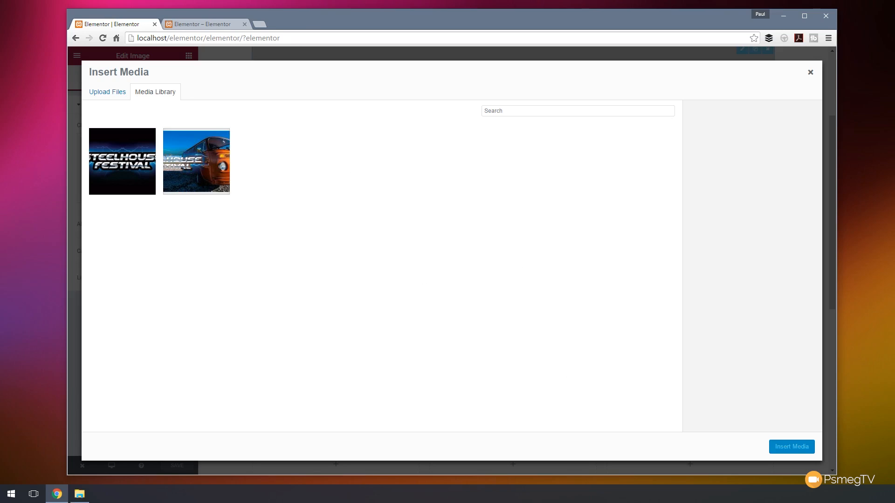
{"action": "left_click_drag", "start_coordinate": [0, 186], "coordinate": [270, 220]}
{"action": "left_click", "coordinate": [767, 255]}
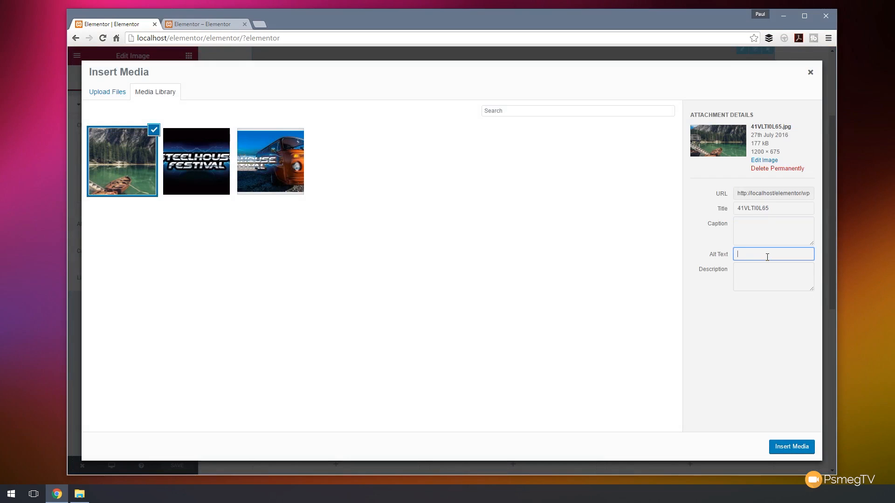
{"action": "type", "text": "The Lake"}
{"action": "left_click", "coordinate": [766, 266]}
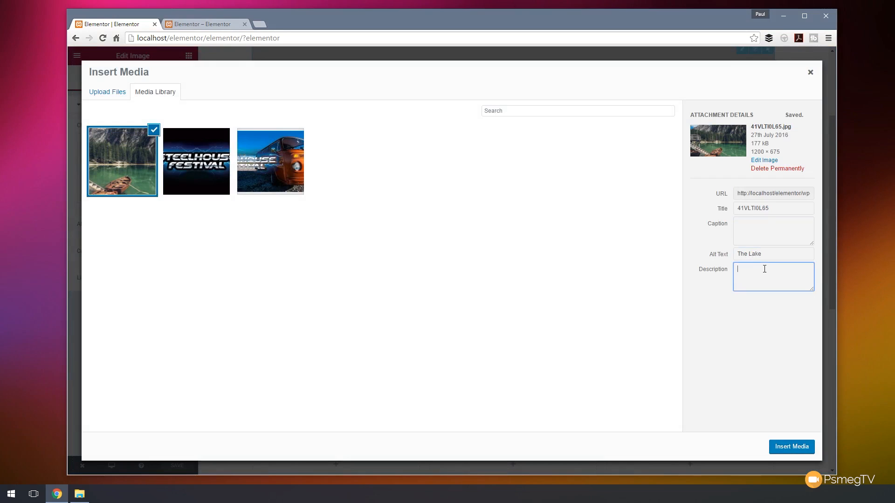
{"action": "left_click", "coordinate": [791, 447]}
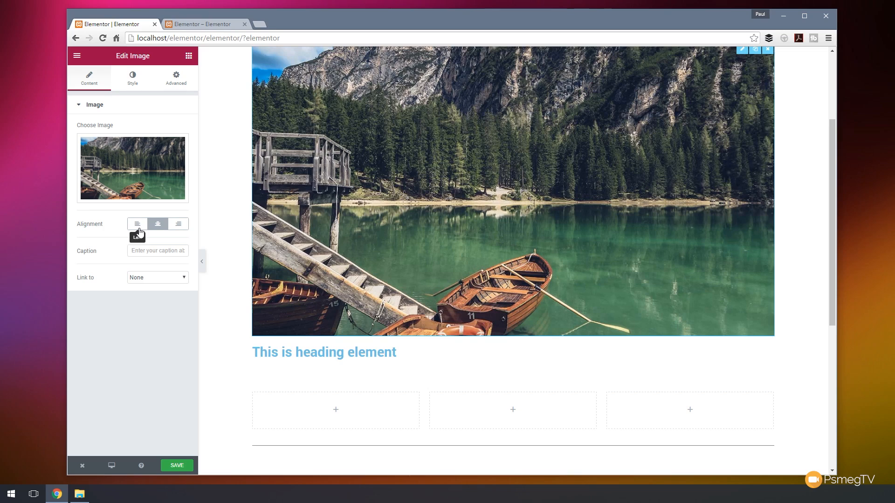
Step: Check the lake image's link options, try an opacity of 0.47 and restore the opacity to 1
{"action": "left_click", "coordinate": [150, 278]}
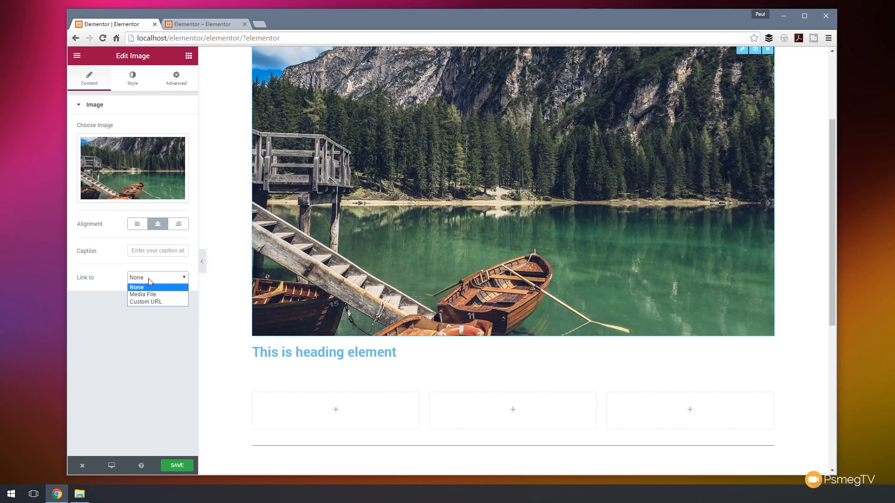
{"action": "left_click", "coordinate": [99, 357]}
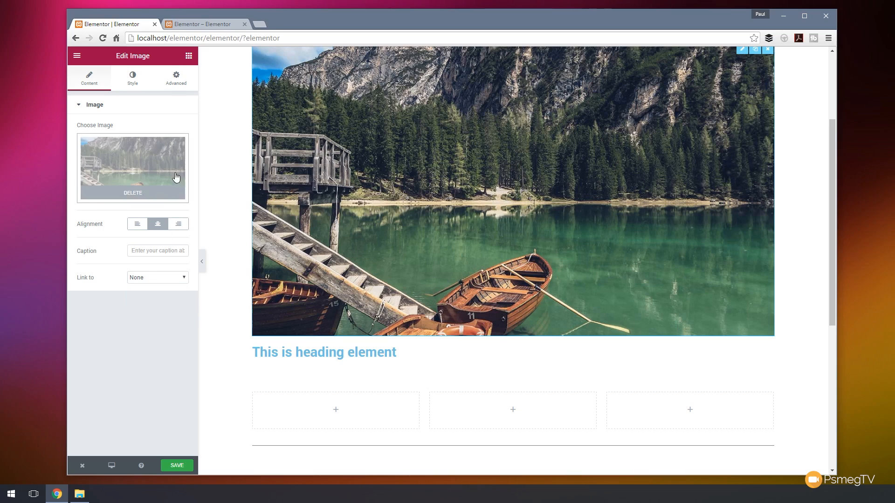
{"action": "left_click", "coordinate": [131, 81]}
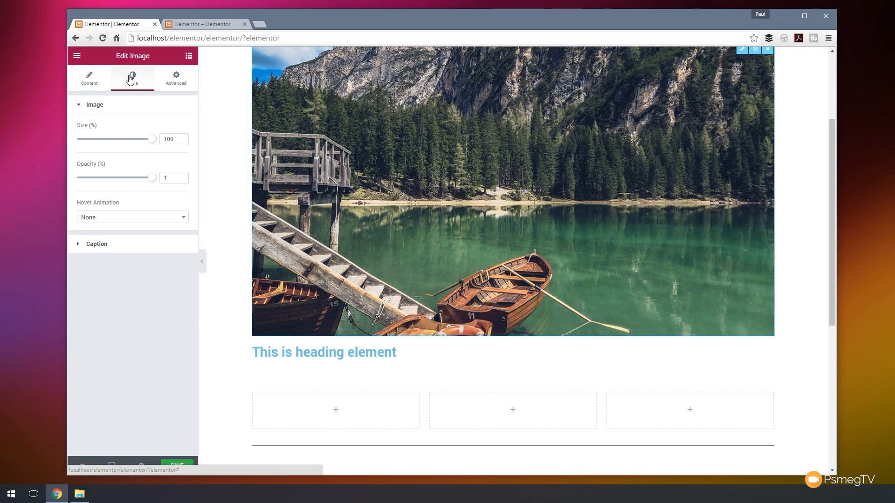
{"action": "mouse_move", "coordinate": [152, 139]}
{"action": "left_mouse_down"}
{"action": "mouse_move", "coordinate": [116, 146]}
{"action": "mouse_move", "coordinate": [158, 142]}
{"action": "left_mouse_up"}
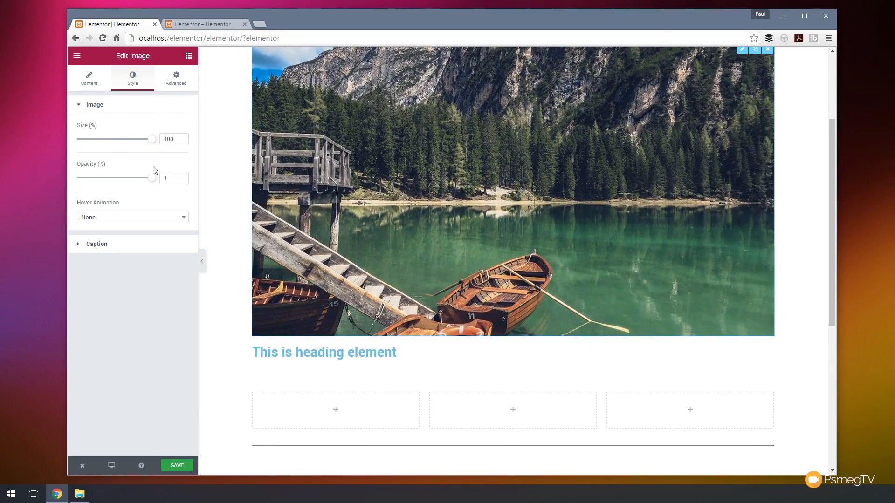
{"action": "left_click_drag", "start_coordinate": [152, 179], "coordinate": [108, 182]}
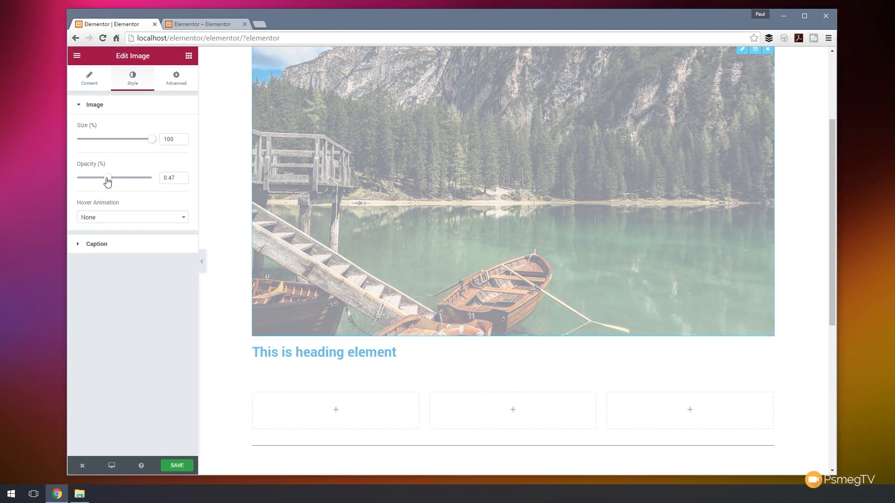
{"action": "left_click_drag", "start_coordinate": [107, 182], "coordinate": [153, 181]}
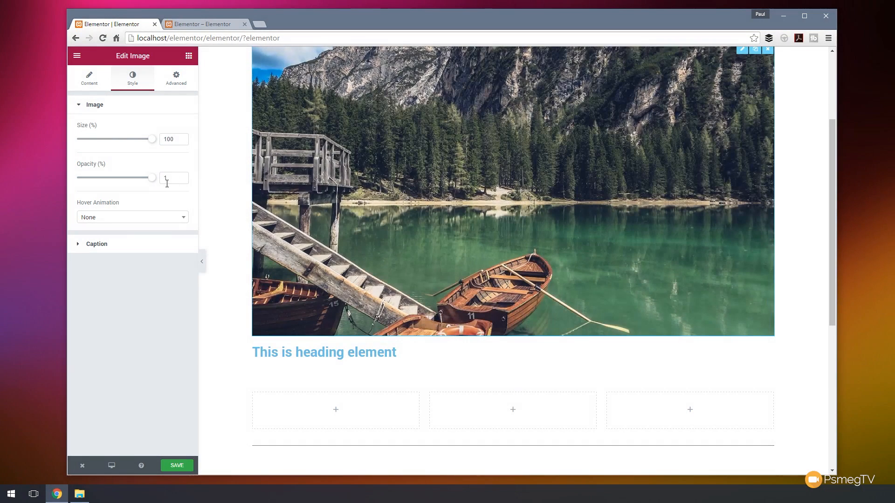
Step: Try the Shrink and Pulse hover animations on the lake image, browse the other effects and return it to None
{"action": "left_click", "coordinate": [184, 219]}
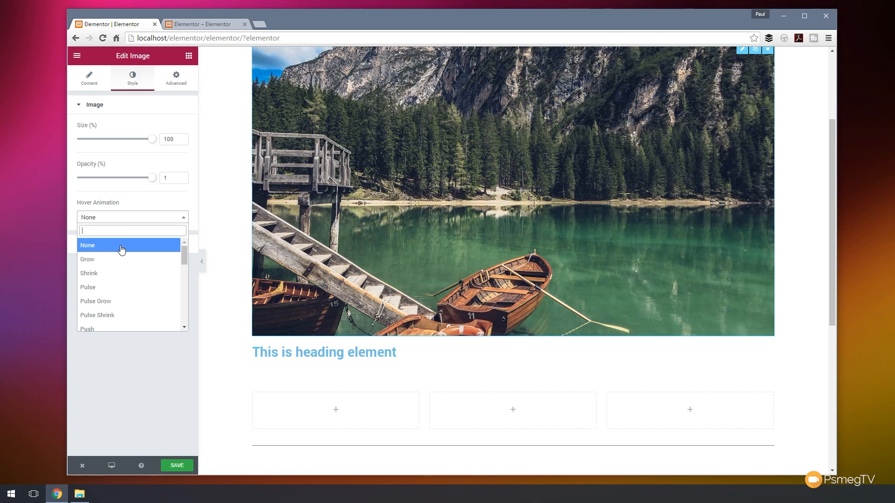
{"action": "left_click", "coordinate": [116, 274]}
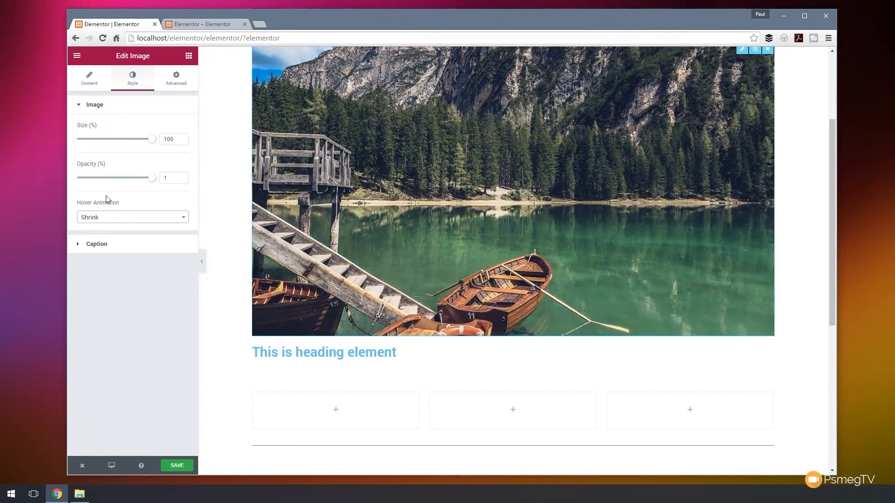
{"action": "left_click", "coordinate": [104, 218]}
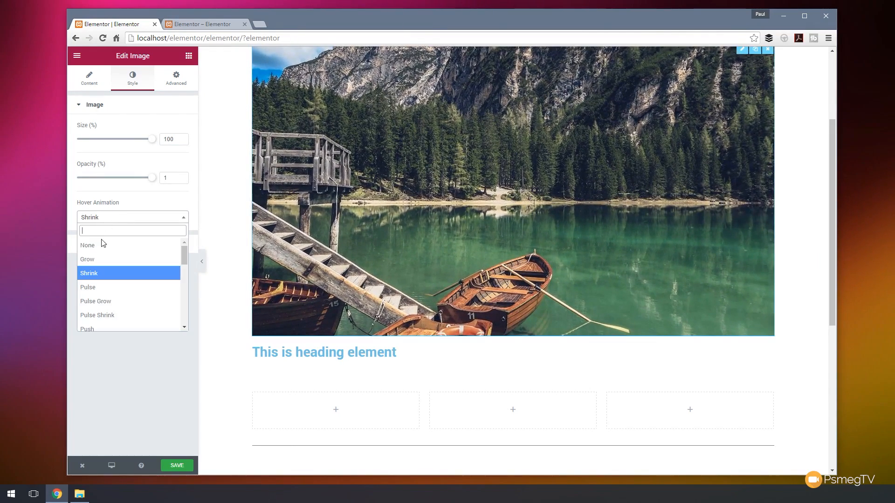
{"action": "left_click", "coordinate": [93, 288]}
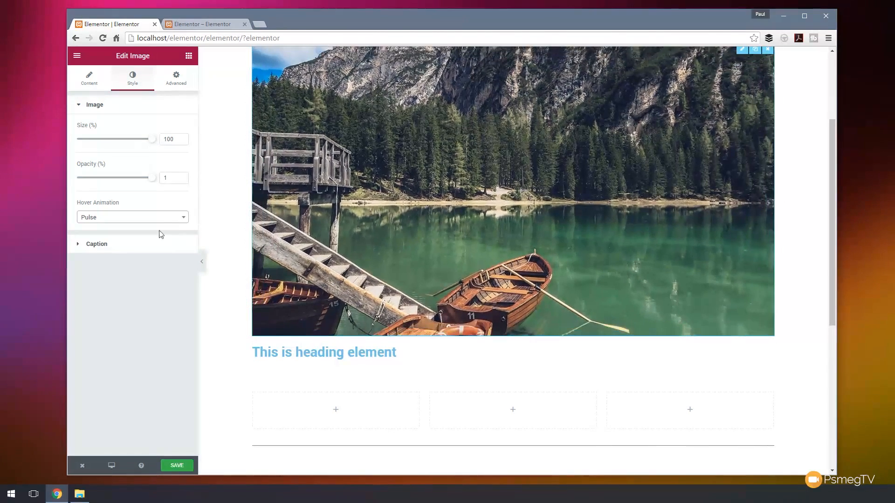
{"action": "left_click", "coordinate": [157, 218]}
{"action": "scroll", "coordinate": [151, 280], "scroll_direction": "down", "scroll_amount": 10}
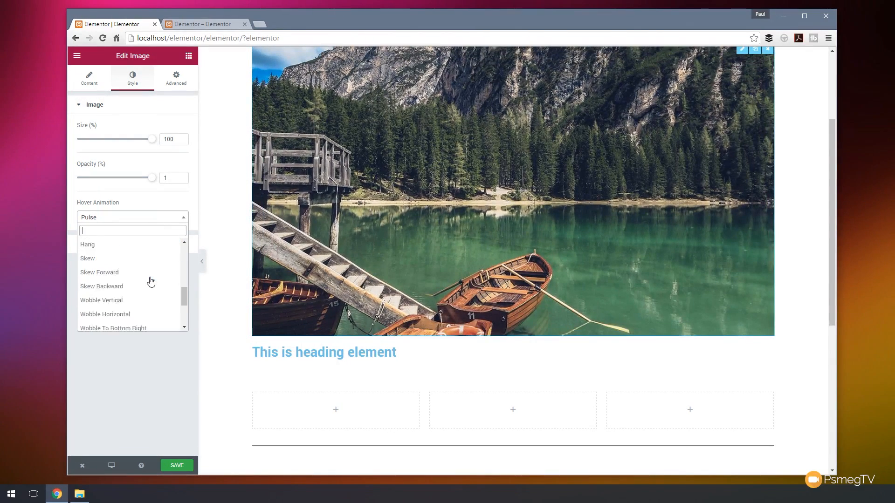
{"action": "scroll", "coordinate": [151, 280], "scroll_direction": "up", "scroll_amount": 10}
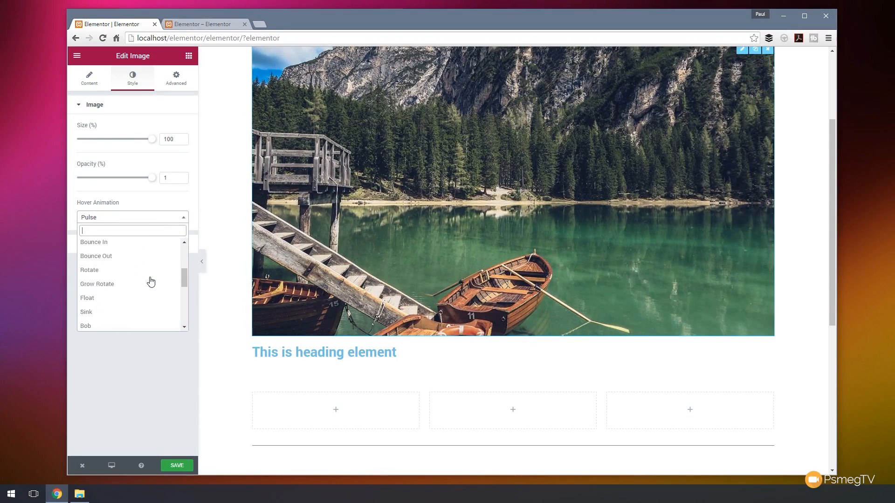
{"action": "left_click", "coordinate": [116, 247]}
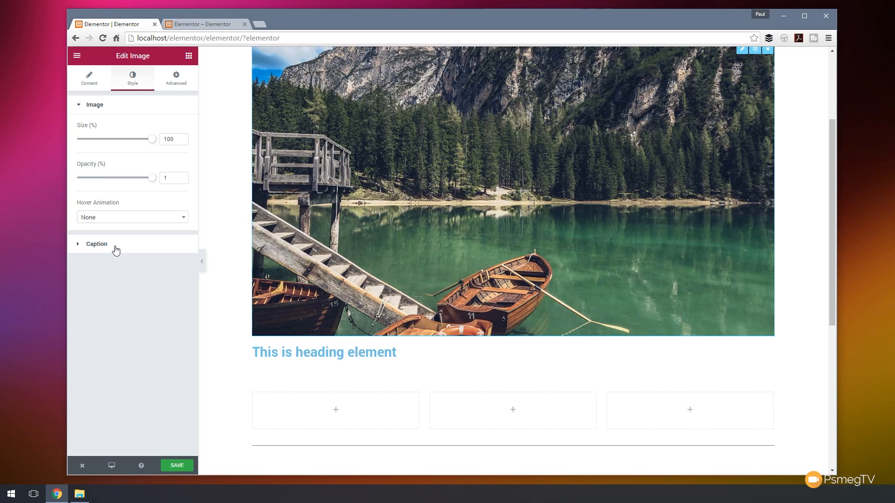
Step: Switch the image caption's typography to Custom and go back to the image style settings
{"action": "left_click", "coordinate": [116, 247]}
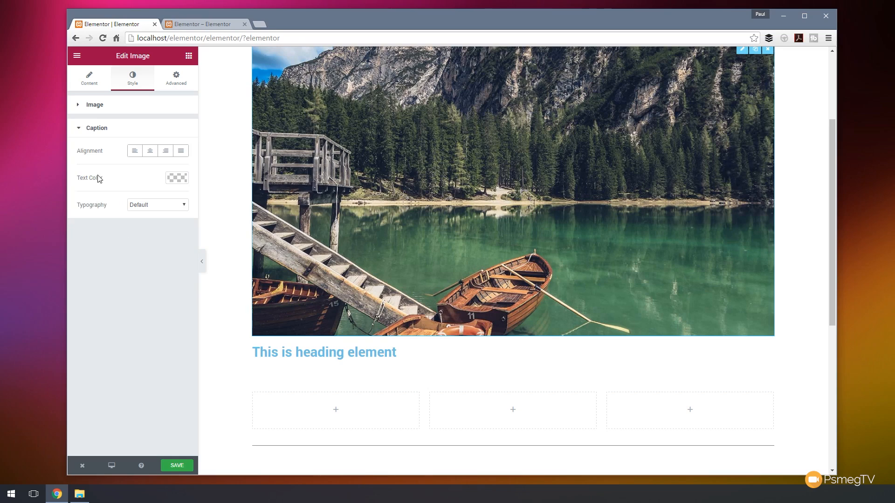
{"action": "left_click", "coordinate": [164, 208]}
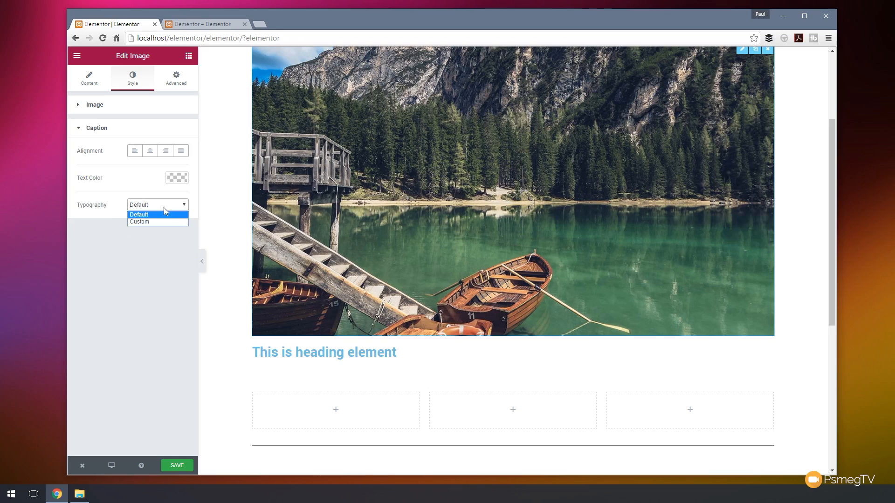
{"action": "left_click", "coordinate": [140, 222]}
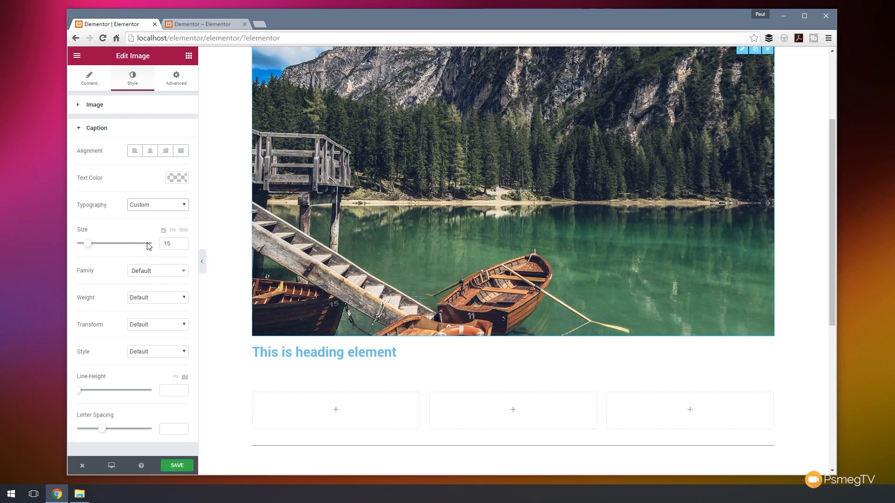
{"action": "left_click", "coordinate": [82, 106]}
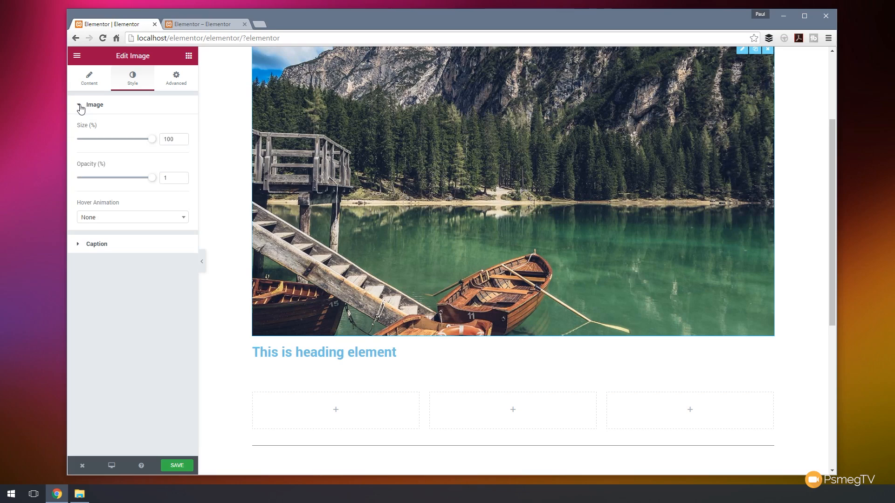
Step: Unlink the lake image's margin values and set only the bottom margin to 50 px
{"action": "left_click", "coordinate": [177, 82]}
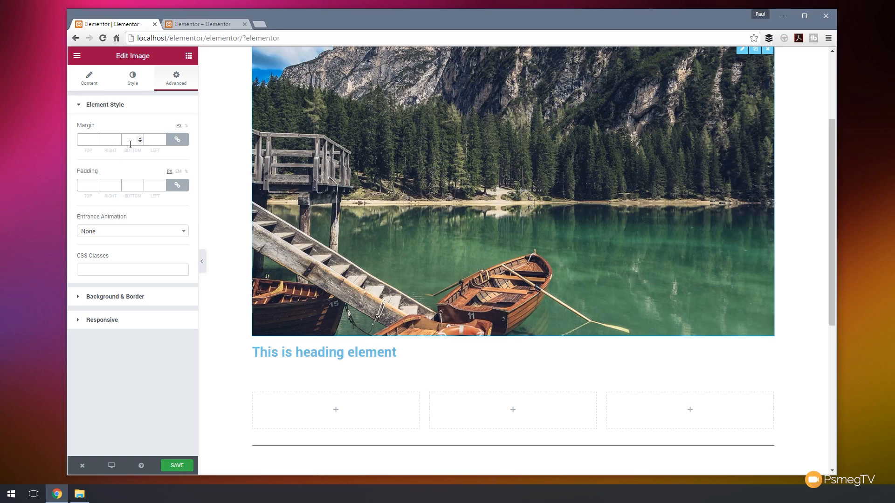
{"action": "left_click", "coordinate": [178, 140]}
{"action": "double_click", "coordinate": [129, 140]}
{"action": "type", "text": "50"}
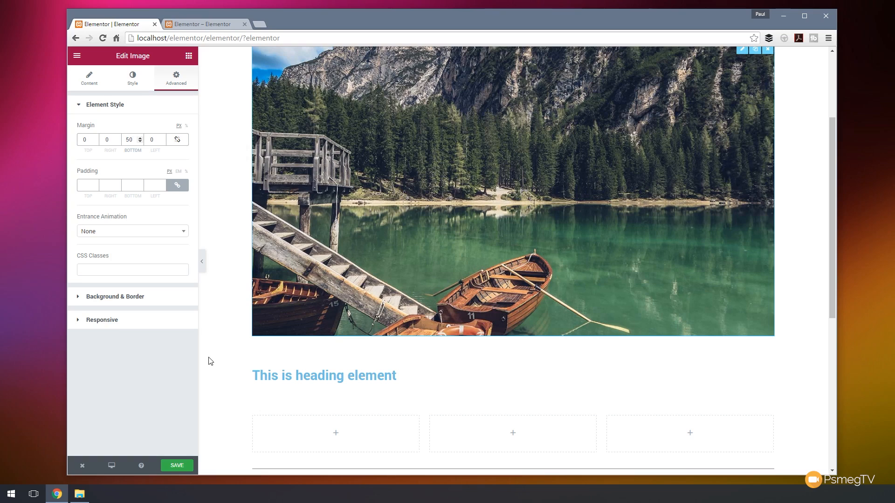
Step: Give the lake image a Fade In entrance animation with a Slow duration
{"action": "left_click", "coordinate": [181, 233]}
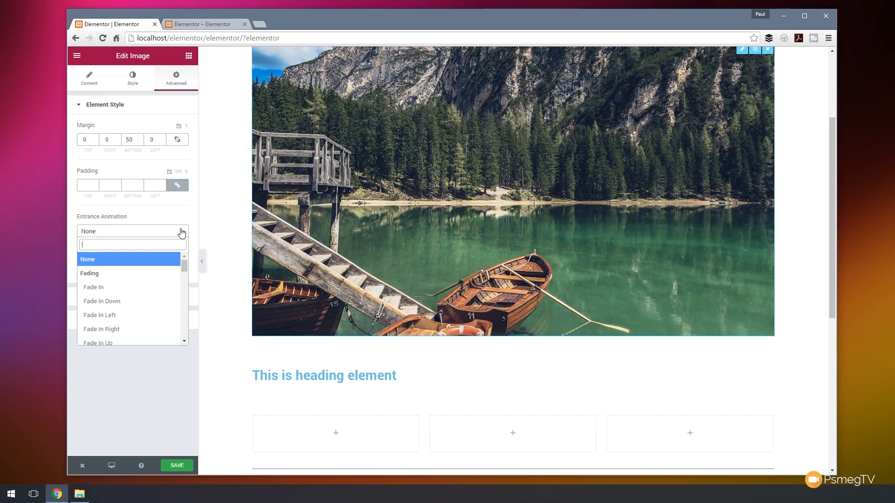
{"action": "left_click", "coordinate": [135, 288]}
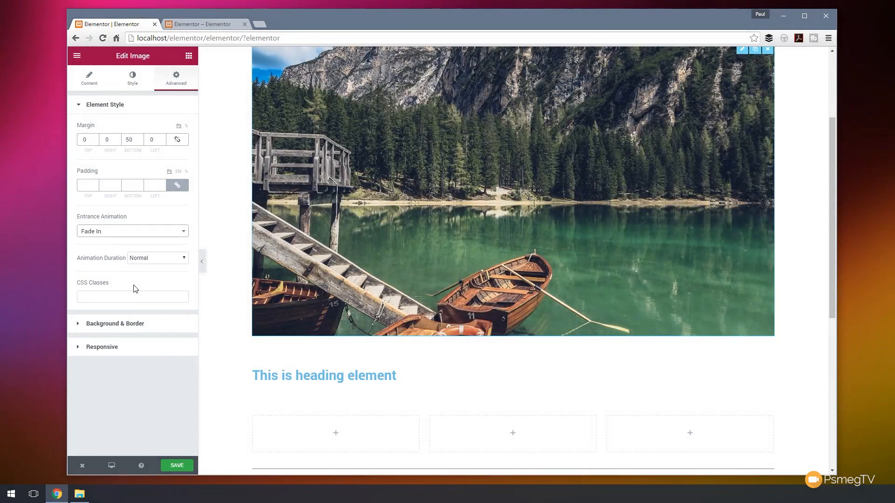
{"action": "left_click", "coordinate": [169, 260]}
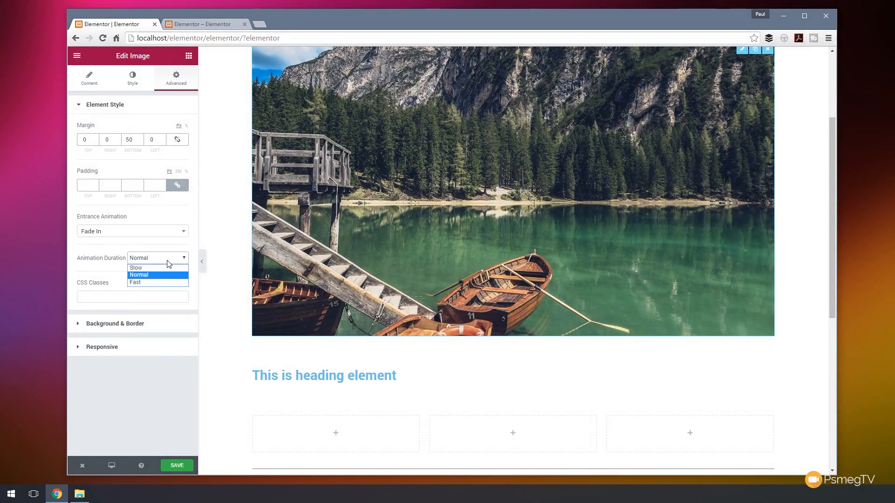
{"action": "left_click", "coordinate": [163, 268]}
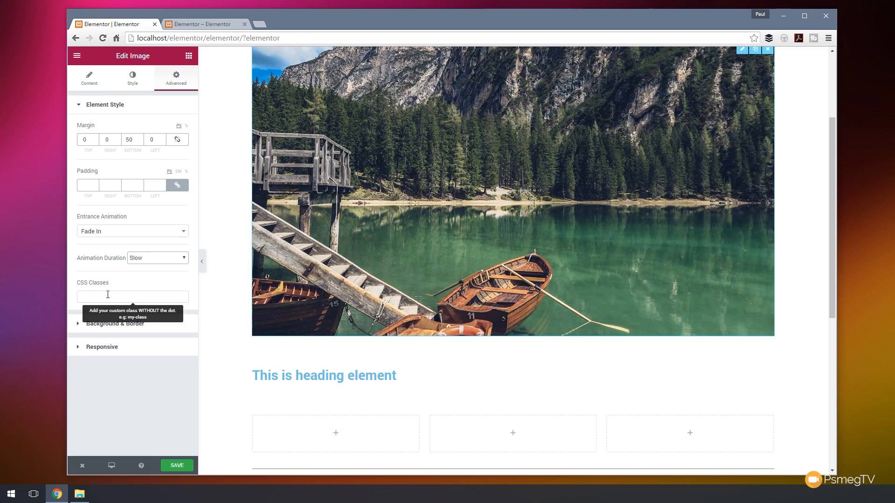
Step: Add a solid border to the lake image and colour it light grey, #e8e8e8
{"action": "left_click", "coordinate": [130, 325]}
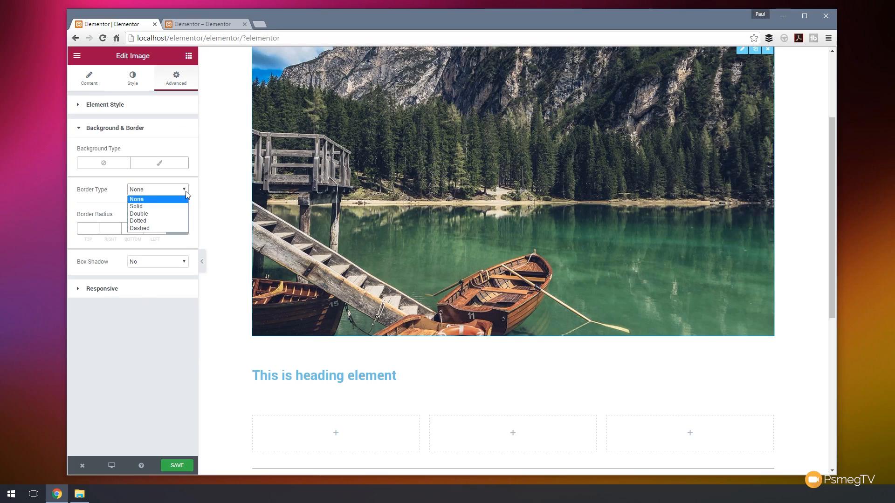
{"action": "left_click", "coordinate": [163, 206]}
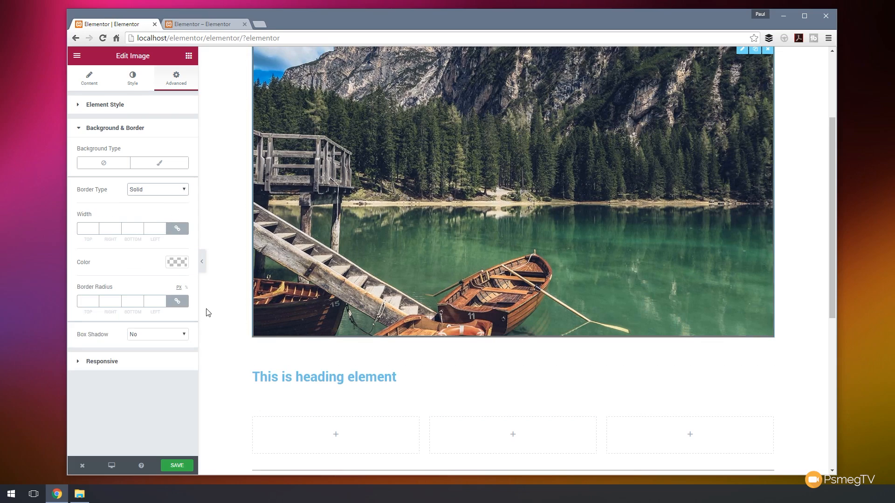
{"action": "left_click", "coordinate": [177, 262]}
{"action": "left_click_drag", "start_coordinate": [163, 285], "coordinate": [60, 281]}
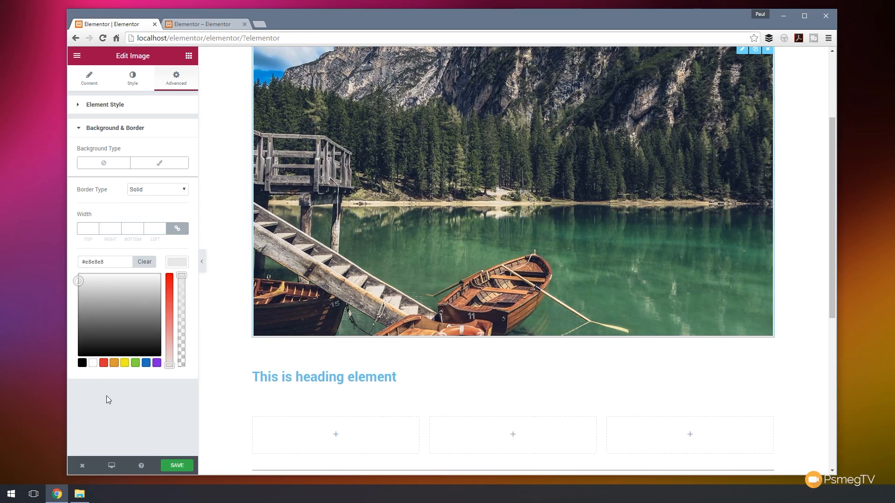
{"action": "left_click", "coordinate": [116, 403]}
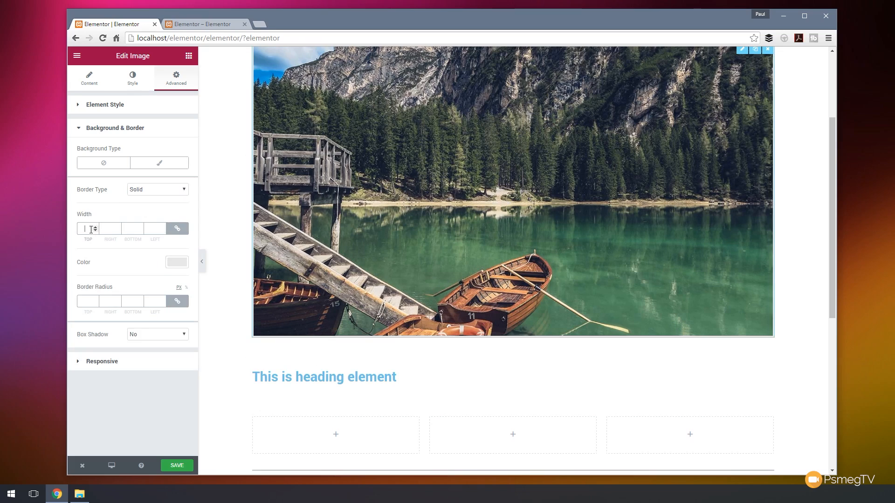
Step: Set the image border's width to 10 on all four sides, keeping the values linked
{"action": "left_click", "coordinate": [91, 228]}
{"action": "type", "text": "10"}
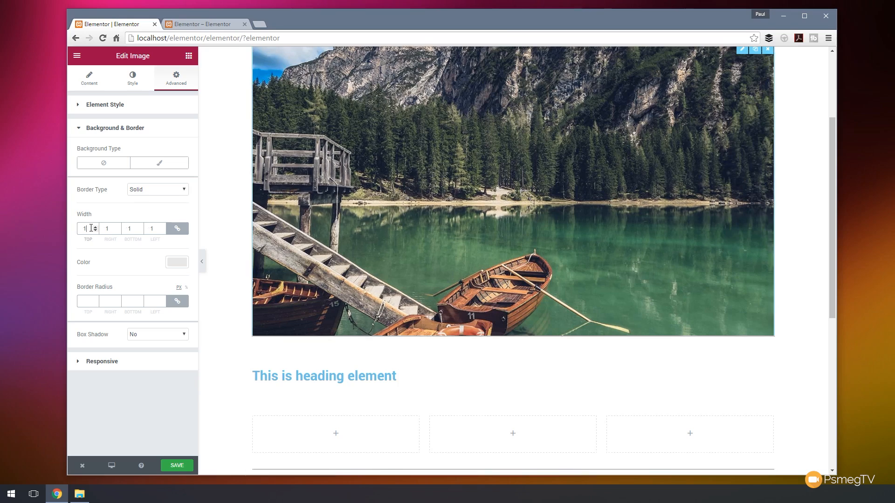
{"action": "left_click", "coordinate": [180, 228]}
{"action": "left_click", "coordinate": [181, 230]}
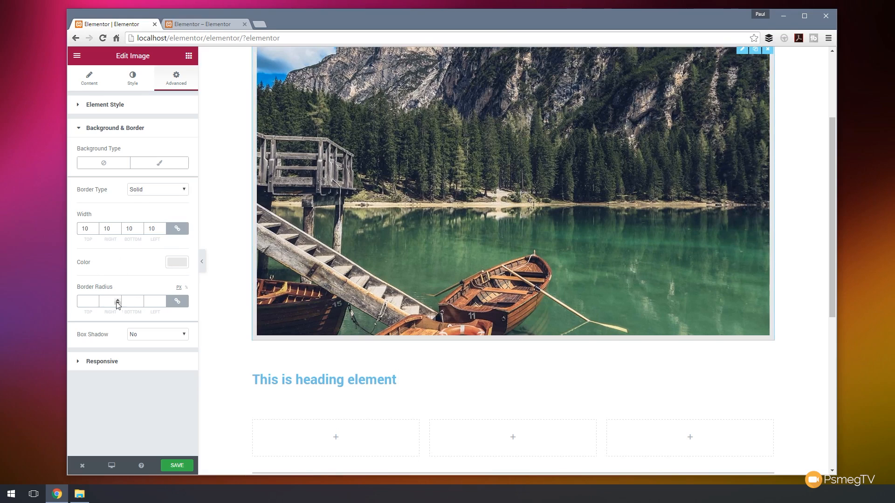
Step: Enable the box shadow on the lake image and look at its responsive visibility options
{"action": "left_click", "coordinate": [176, 337]}
{"action": "left_click", "coordinate": [152, 351]}
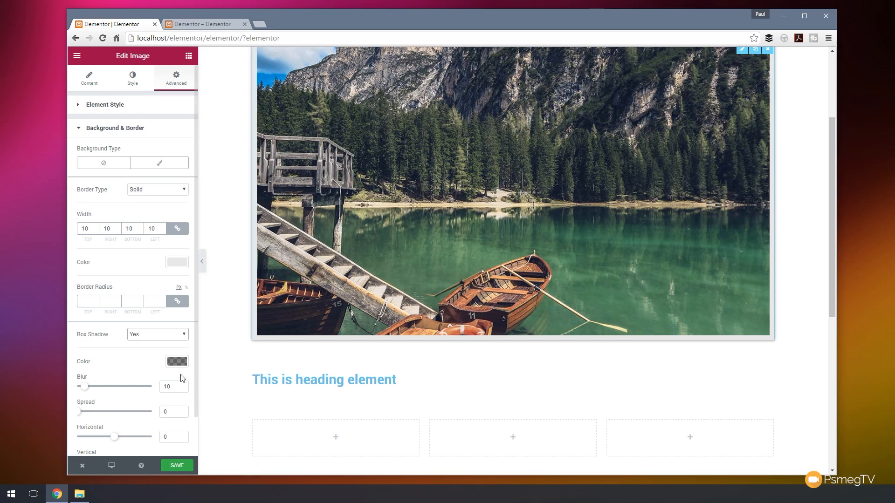
{"action": "scroll", "coordinate": [122, 365], "scroll_direction": "down", "scroll_amount": 1}
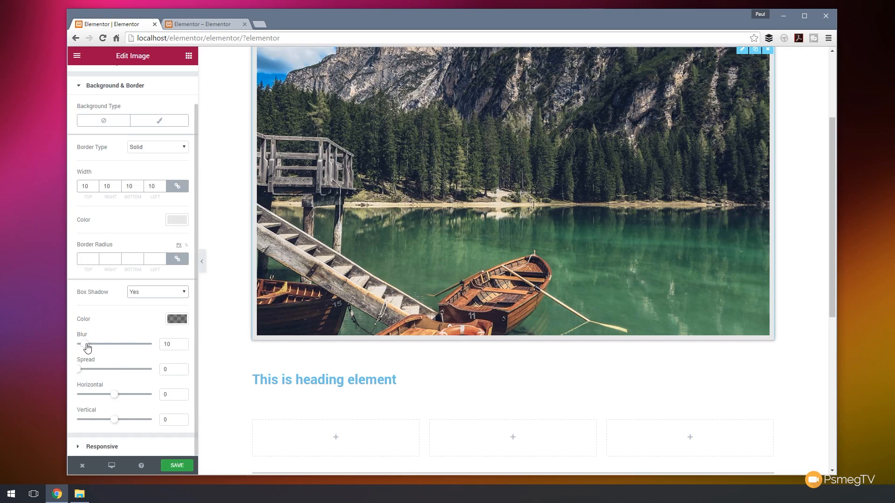
{"action": "left_click", "coordinate": [103, 447]}
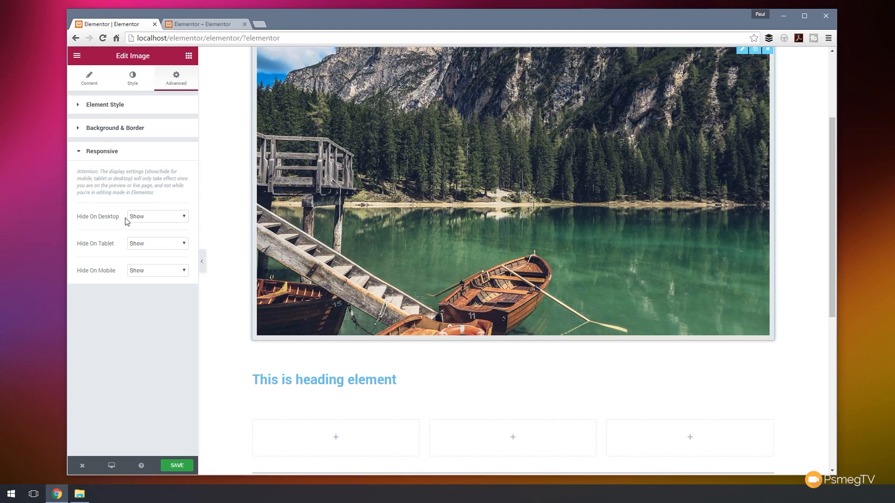
{"action": "left_click", "coordinate": [111, 153]}
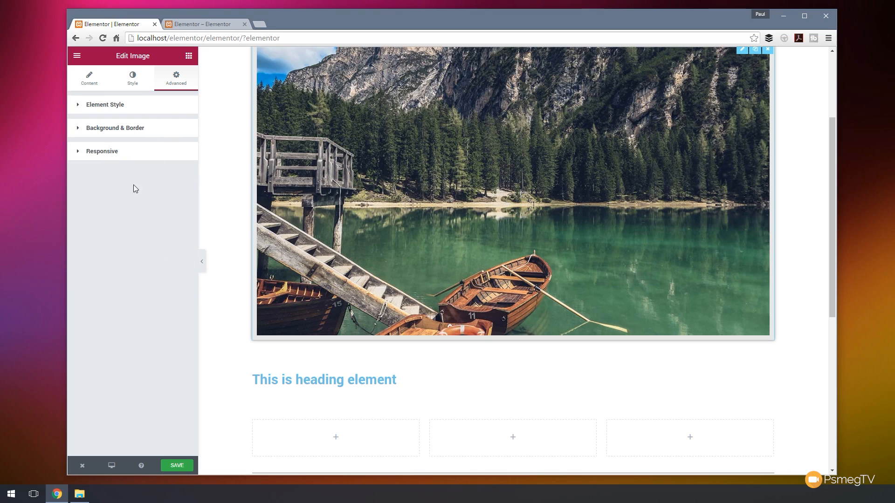
Step: Replace the title of the heading below the lake image with "Welcome to Lakeside View"
{"action": "scroll", "coordinate": [387, 233], "scroll_direction": "up", "scroll_amount": 3}
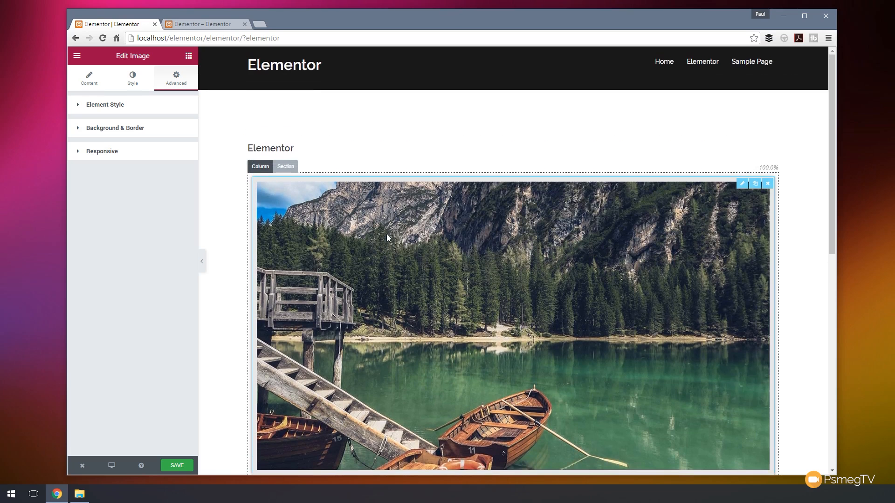
{"action": "scroll", "coordinate": [386, 234], "scroll_direction": "down", "scroll_amount": 4}
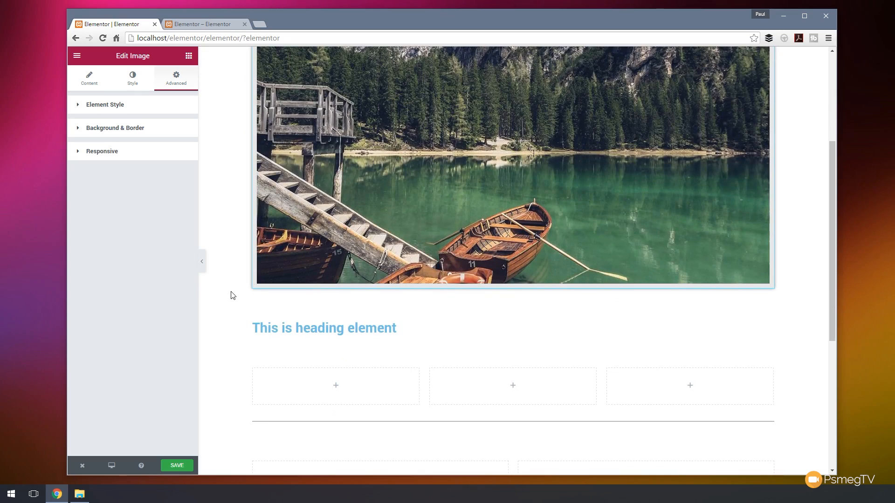
{"action": "scroll", "coordinate": [233, 296], "scroll_direction": "down", "scroll_amount": 3}
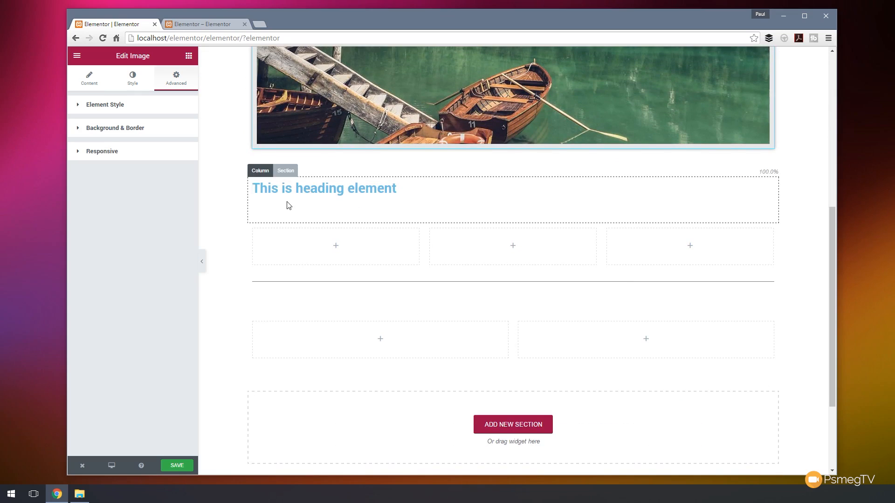
{"action": "left_click", "coordinate": [298, 189]}
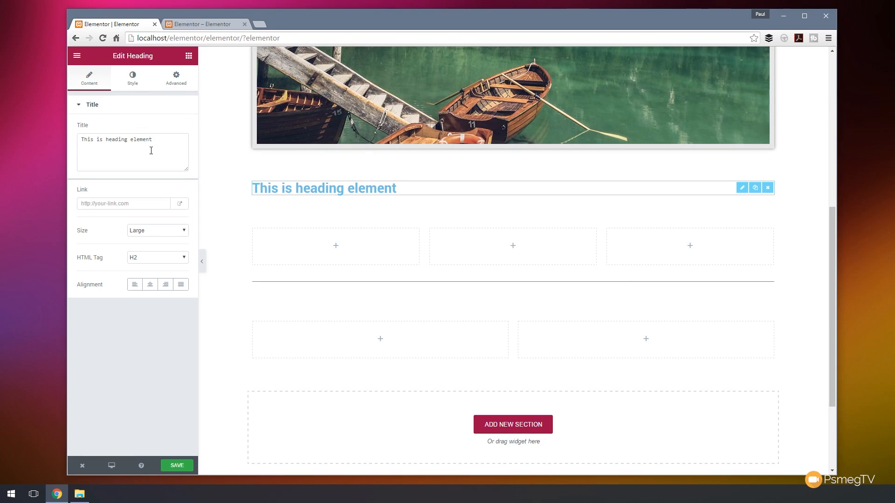
{"action": "left_click_drag", "start_coordinate": [167, 145], "coordinate": [61, 130]}
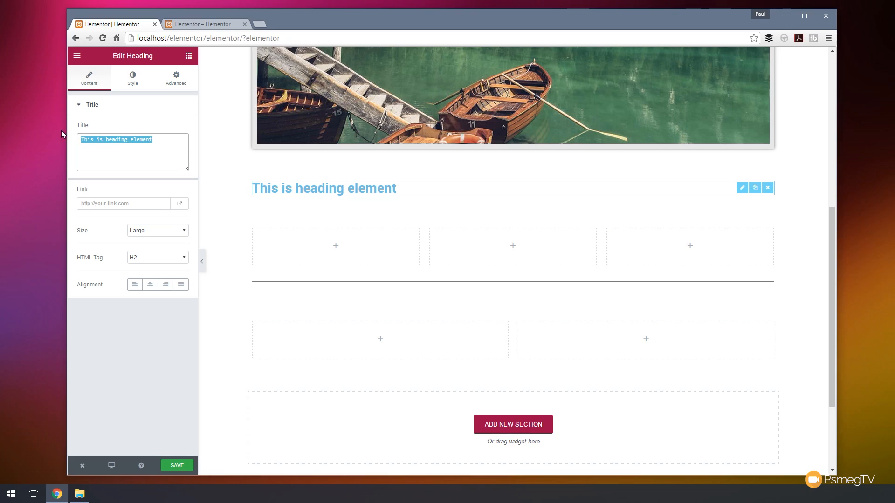
{"action": "type", "text": "Welcome to Lakeside View"}
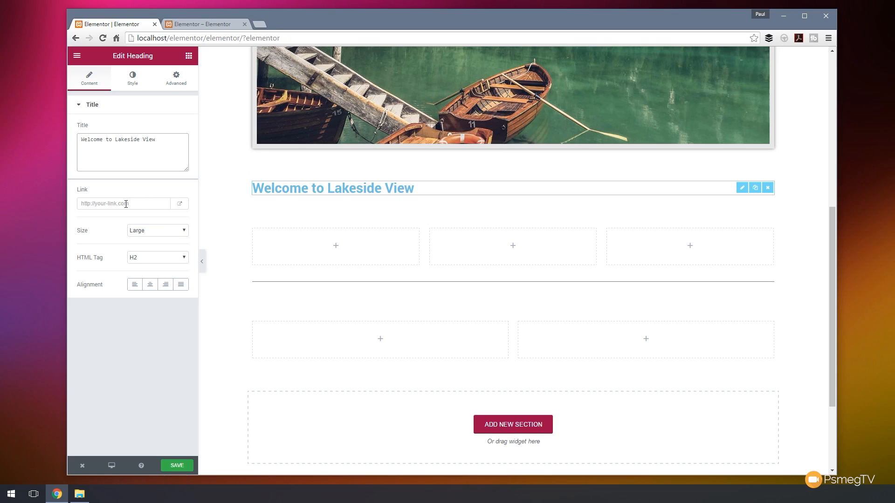
Step: Set the heading's HTML tag to H1 and centre its alignment
{"action": "left_click", "coordinate": [184, 232]}
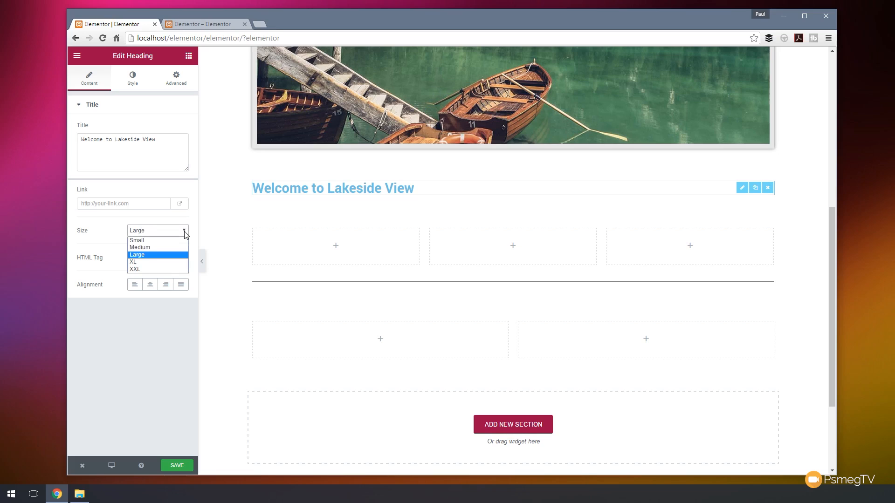
{"action": "left_click", "coordinate": [102, 374]}
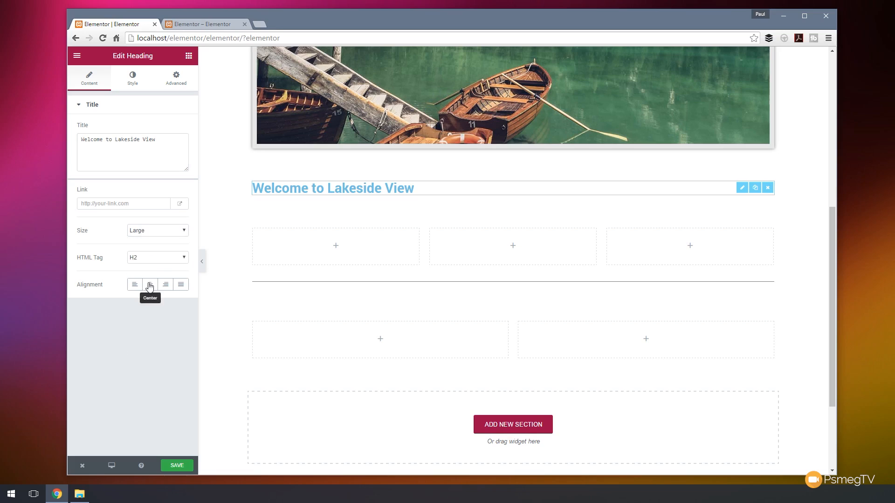
{"action": "left_click", "coordinate": [164, 262]}
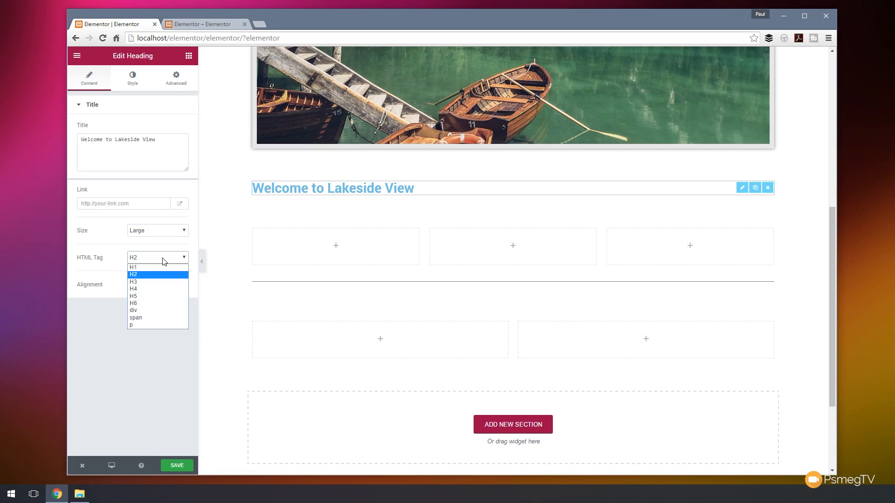
{"action": "left_click", "coordinate": [162, 268]}
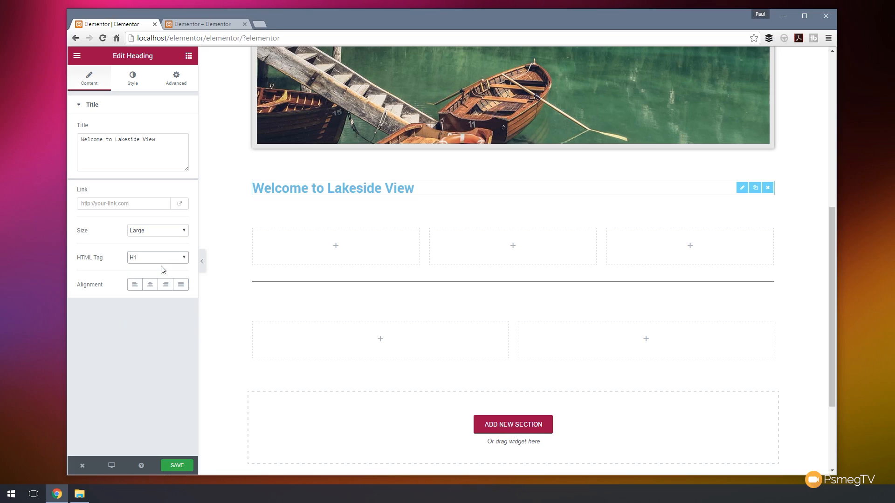
{"action": "left_click", "coordinate": [150, 288]}
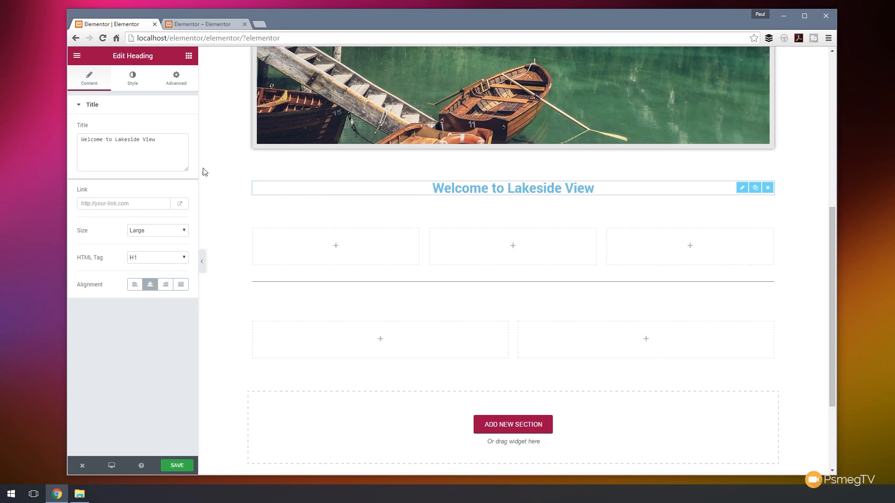
Step: Switch the heading to custom typography and set its text size to 57 px
{"action": "left_click", "coordinate": [135, 80]}
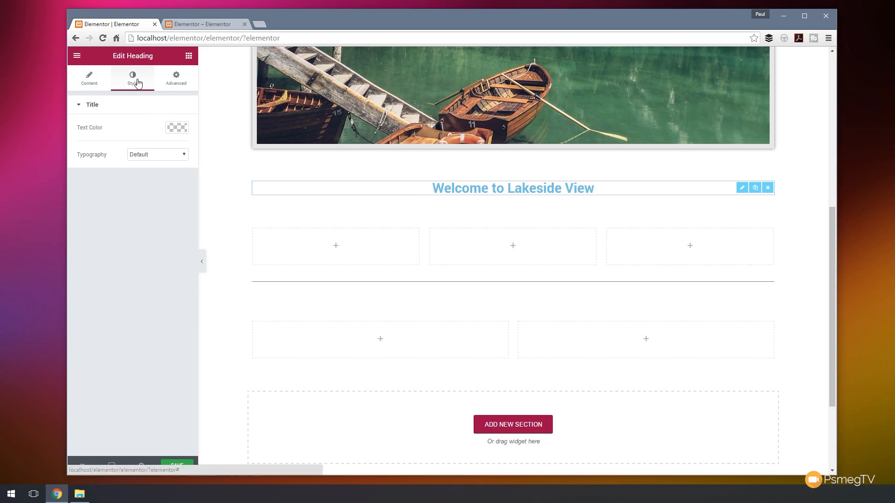
{"action": "left_click", "coordinate": [184, 156]}
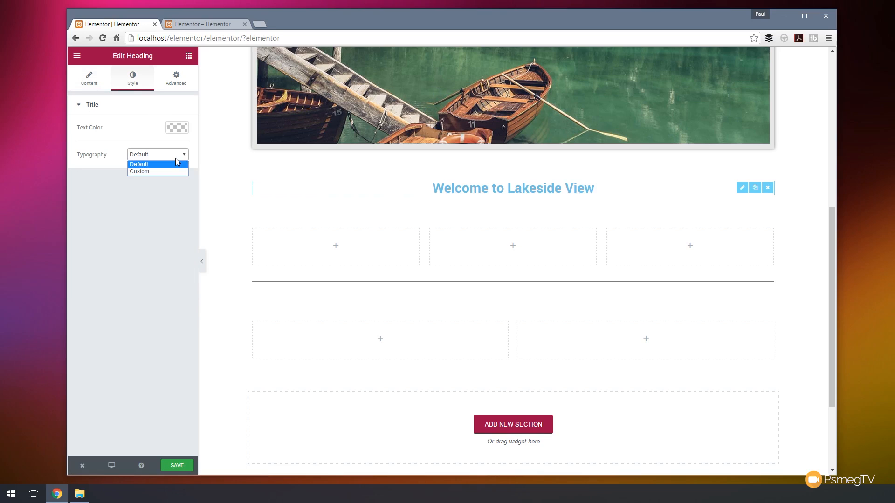
{"action": "left_click", "coordinate": [149, 171]}
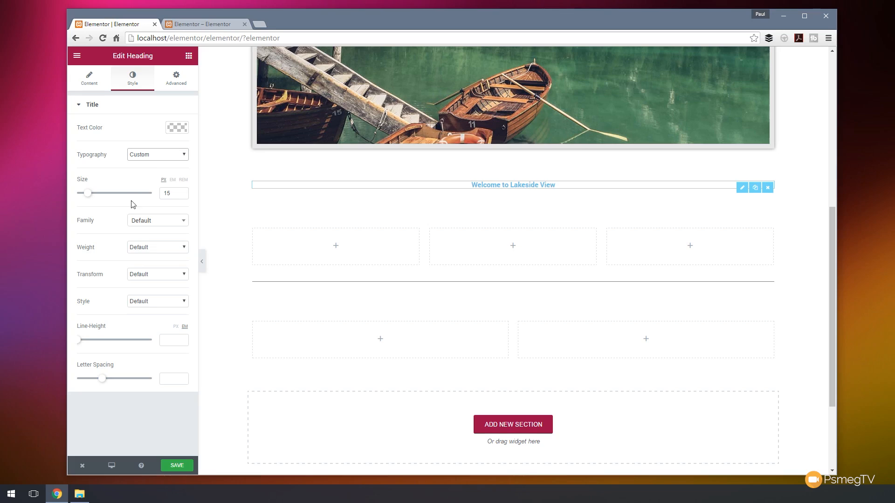
{"action": "left_click_drag", "start_coordinate": [87, 194], "coordinate": [117, 202]}
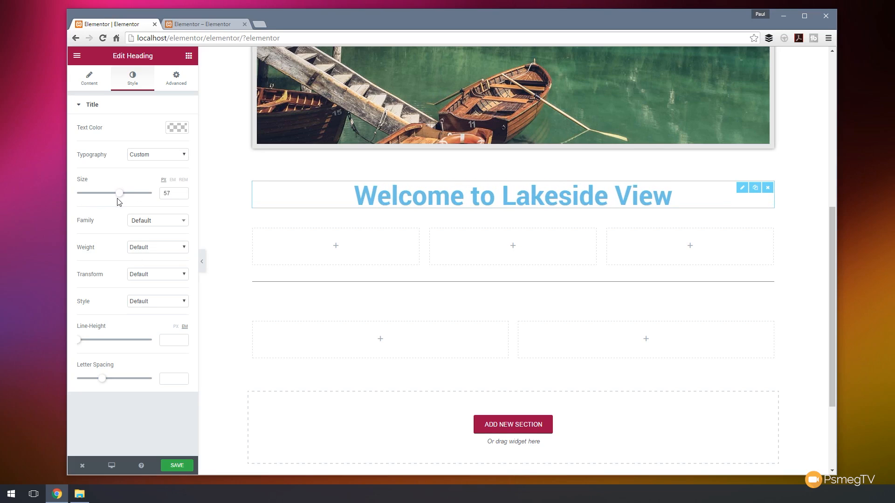
Step: Set the heading's font family to Raleway with a Normal weight
{"action": "left_click", "coordinate": [161, 222]}
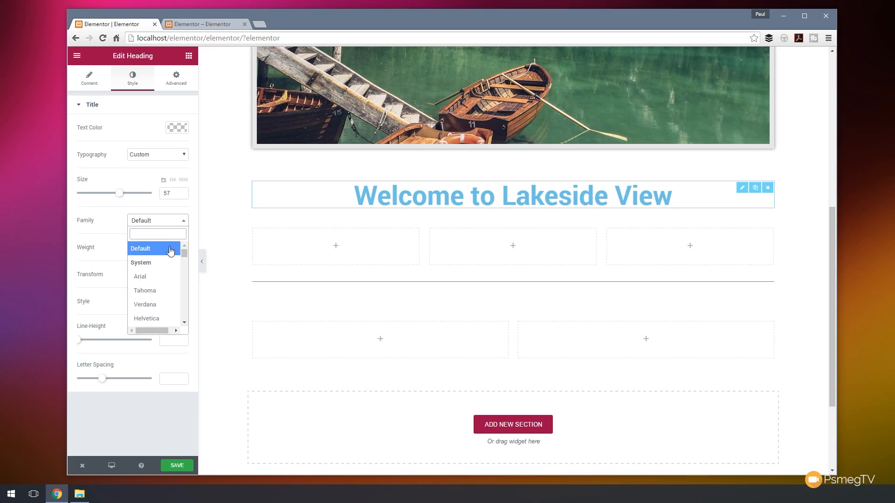
{"action": "type", "text": "ral"}
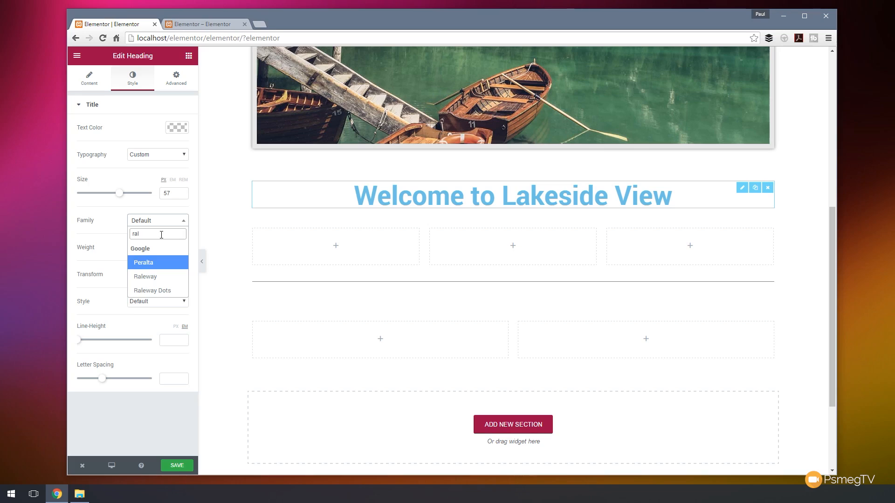
{"action": "left_click", "coordinate": [145, 279]}
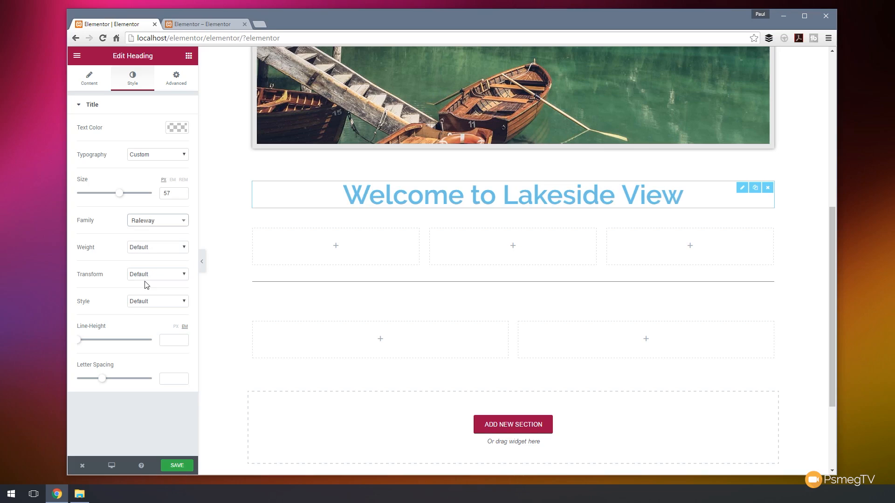
{"action": "left_click", "coordinate": [155, 251]}
{"action": "left_click", "coordinate": [147, 329]}
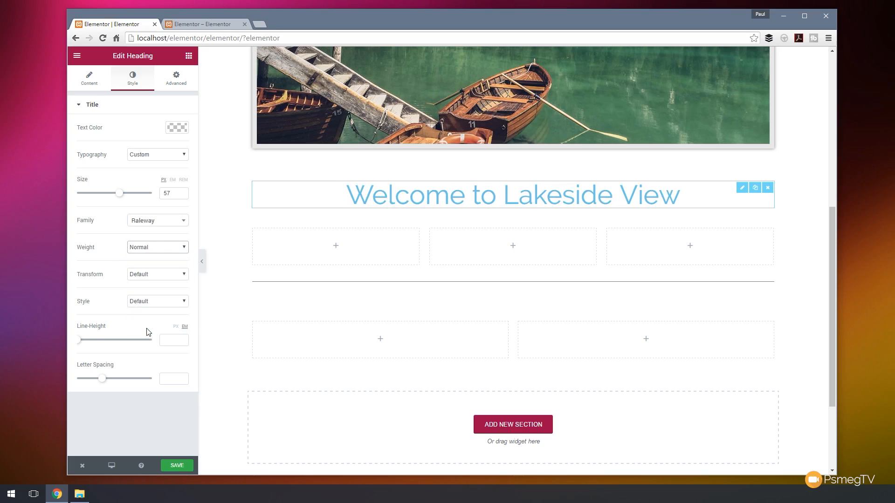
Step: Try the Italic, Normal and Oblique font styles on the heading and restore the Default style
{"action": "left_click", "coordinate": [170, 275]}
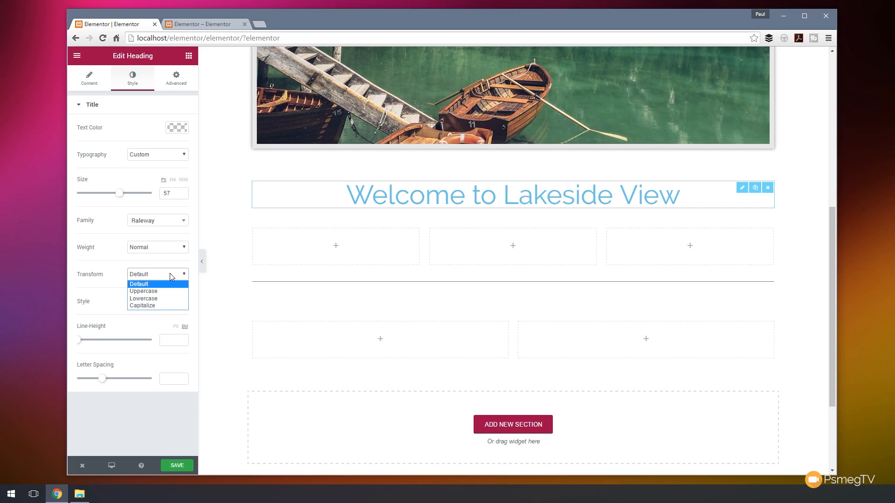
{"action": "left_click", "coordinate": [120, 309]}
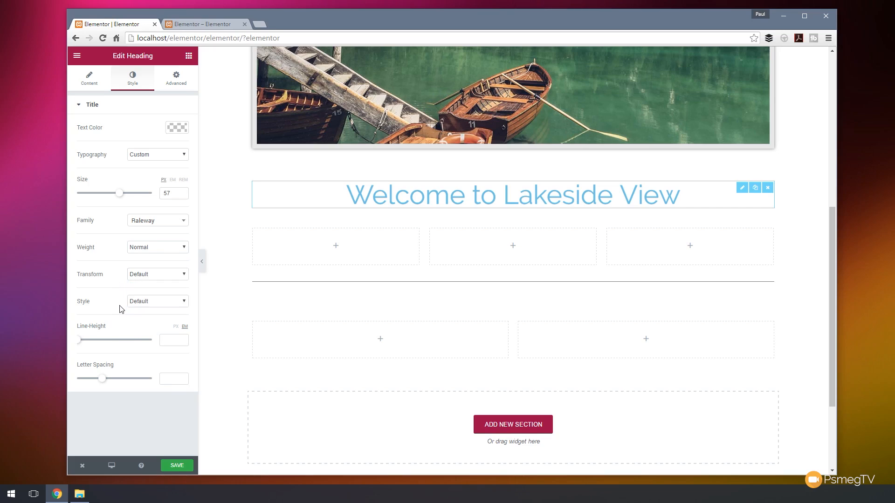
{"action": "left_click", "coordinate": [153, 302]}
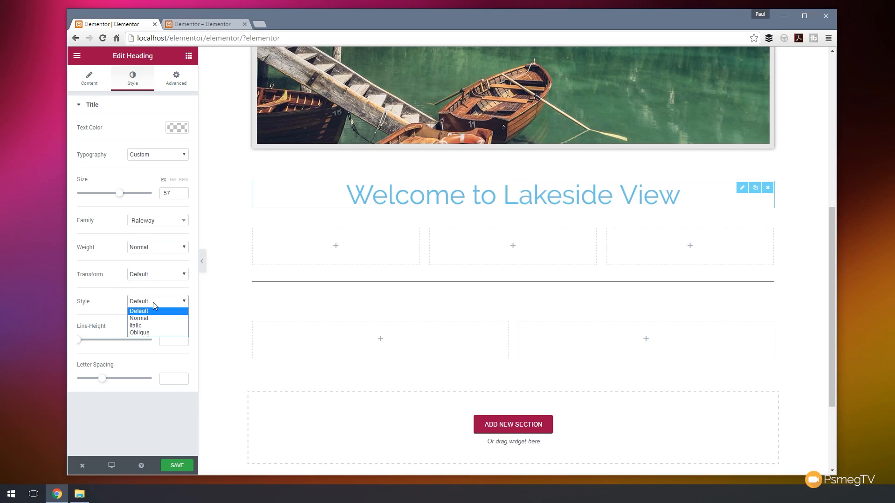
{"action": "left_click", "coordinate": [151, 326]}
{"action": "left_click", "coordinate": [167, 302]}
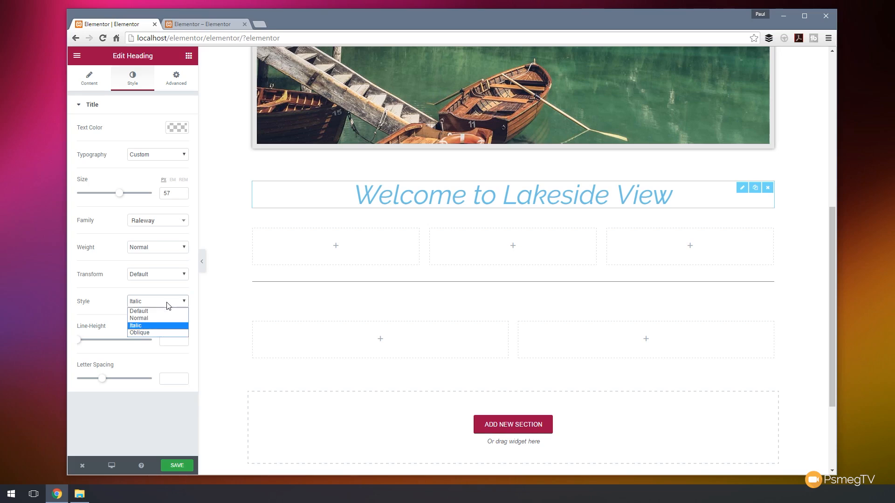
{"action": "left_click", "coordinate": [163, 316]}
{"action": "left_click", "coordinate": [173, 303]}
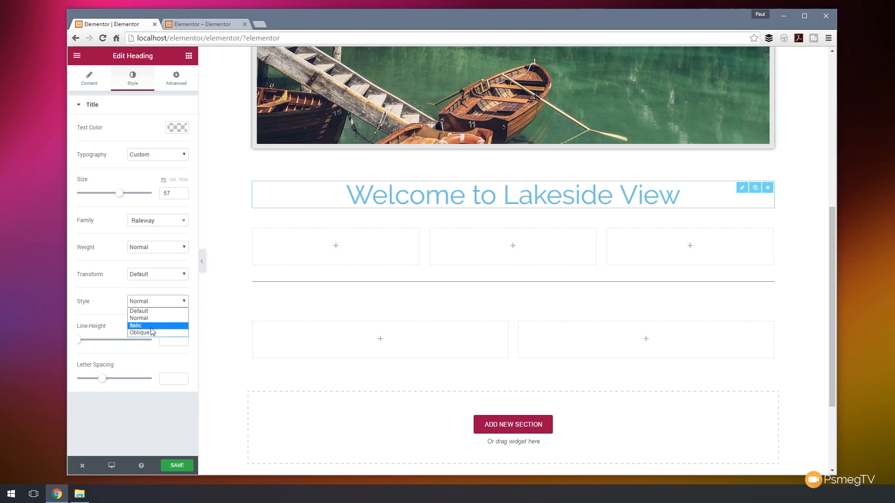
{"action": "left_click", "coordinate": [150, 331]}
{"action": "left_click", "coordinate": [177, 302]}
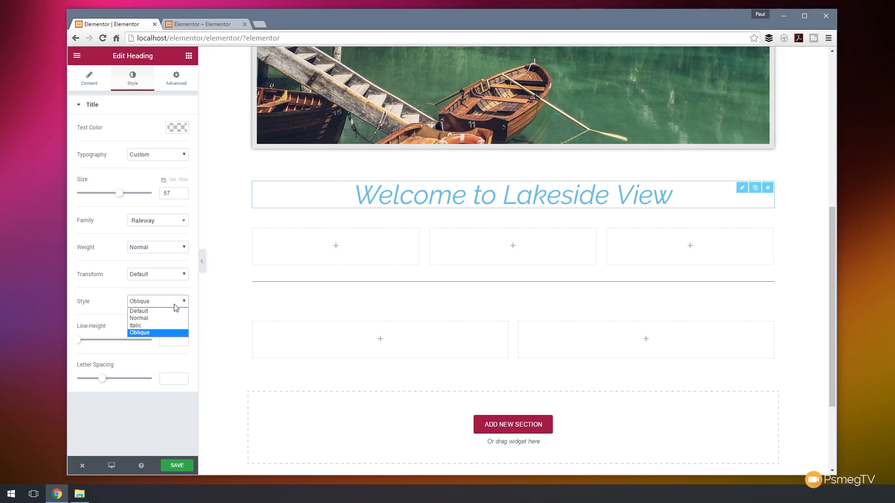
{"action": "left_click", "coordinate": [165, 311]}
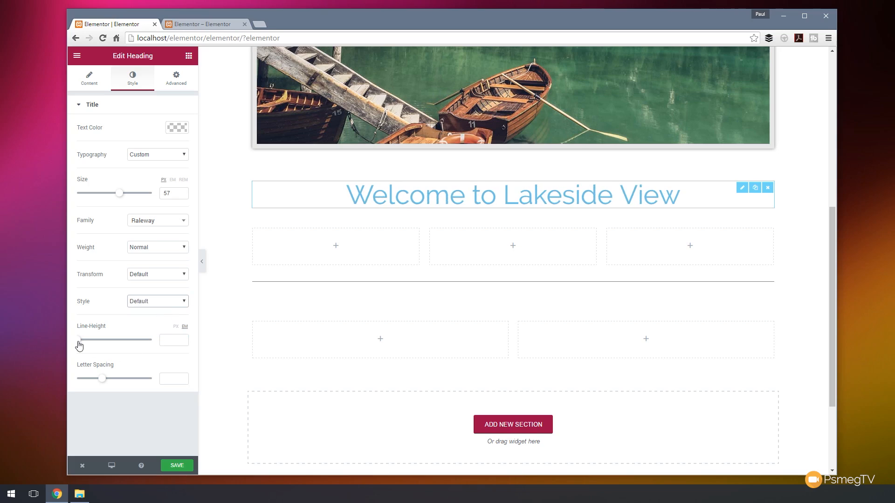
Step: Set the heading's line height to 2 em and its letter spacing to 0.8
{"action": "left_click_drag", "start_coordinate": [79, 341], "coordinate": [93, 344]}
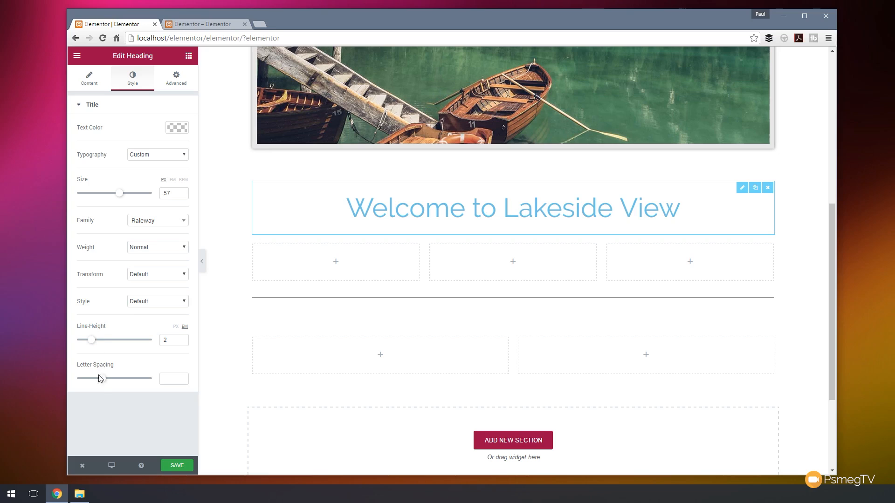
{"action": "mouse_move", "coordinate": [102, 379]}
{"action": "left_mouse_down"}
{"action": "mouse_move", "coordinate": [122, 382]}
{"action": "mouse_move", "coordinate": [80, 382]}
{"action": "mouse_move", "coordinate": [106, 382]}
{"action": "left_mouse_up"}
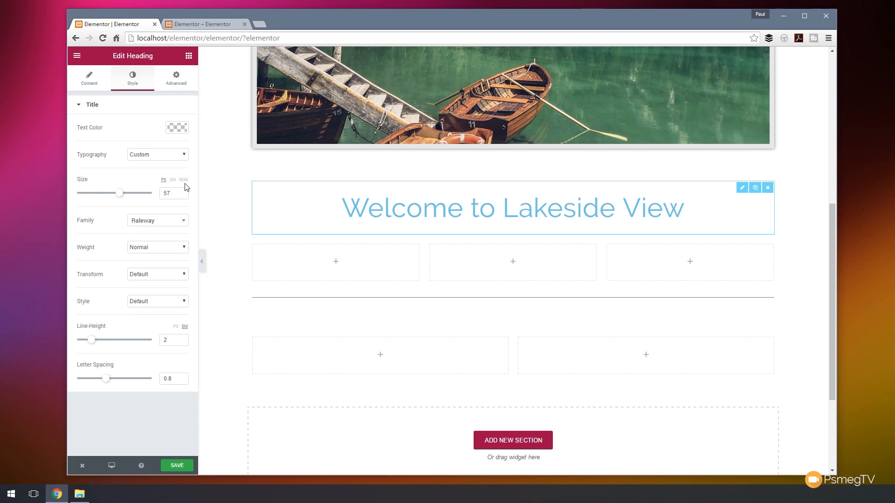
Step: Give the "Welcome to Lakeside View" heading a Fade In entrance animation
{"action": "left_click", "coordinate": [179, 80]}
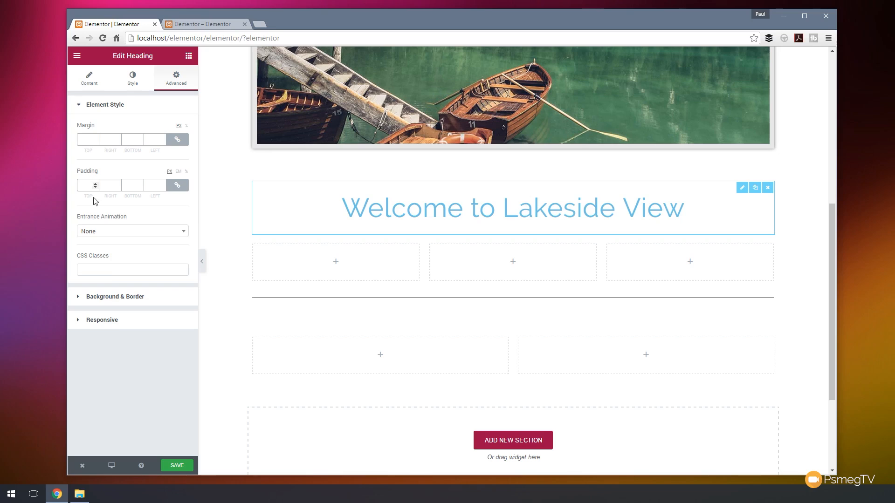
{"action": "left_click", "coordinate": [161, 235]}
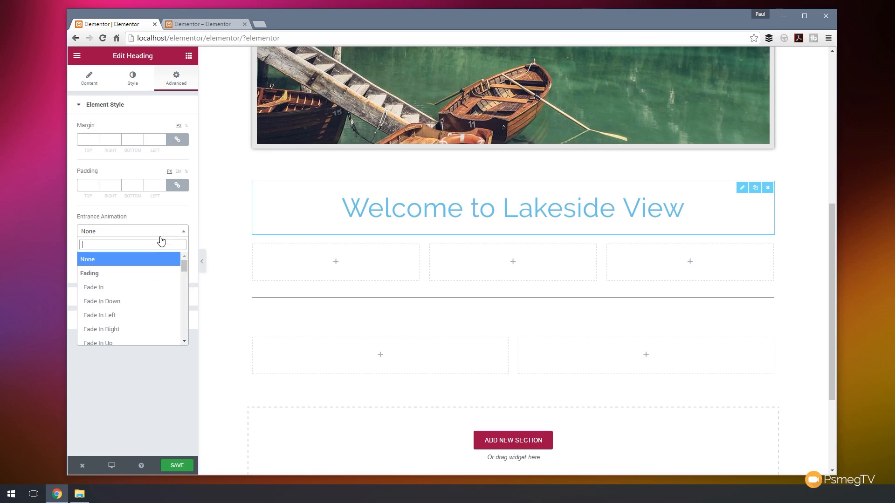
{"action": "left_click", "coordinate": [140, 287]}
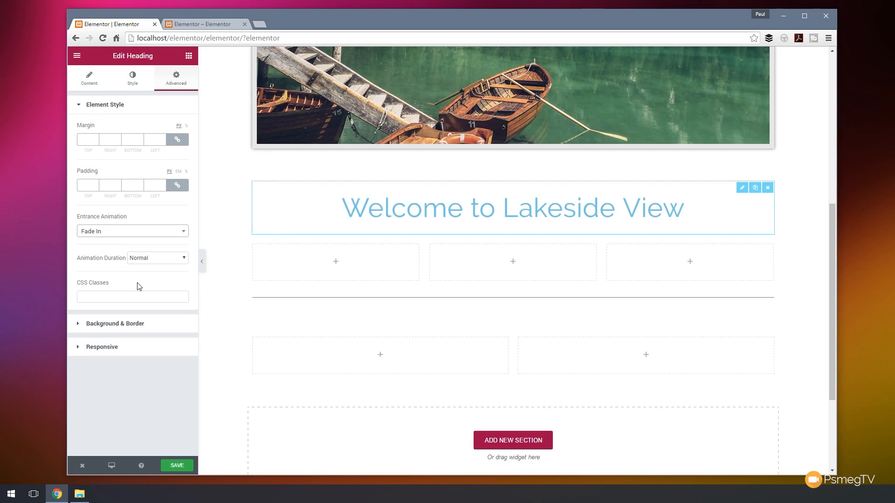
Step: Review the welcome heading's Background & Border settings and its Responsive visibility options
{"action": "left_click", "coordinate": [115, 323]}
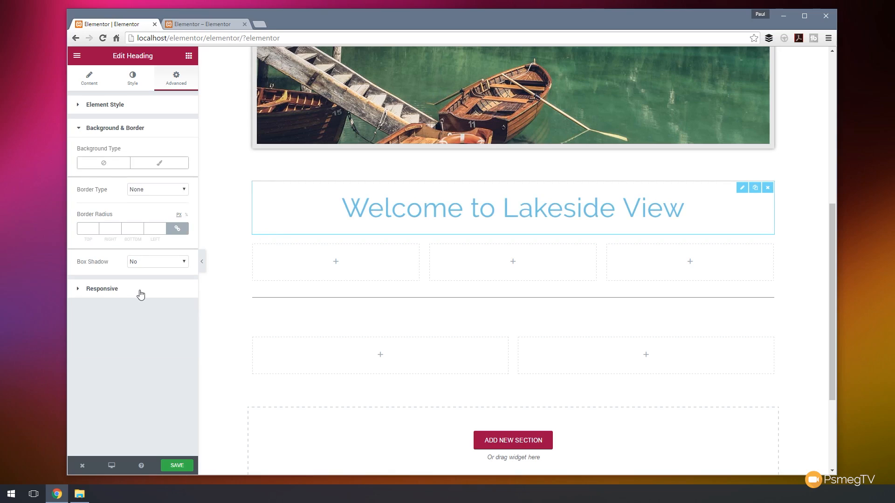
{"action": "left_click", "coordinate": [110, 292]}
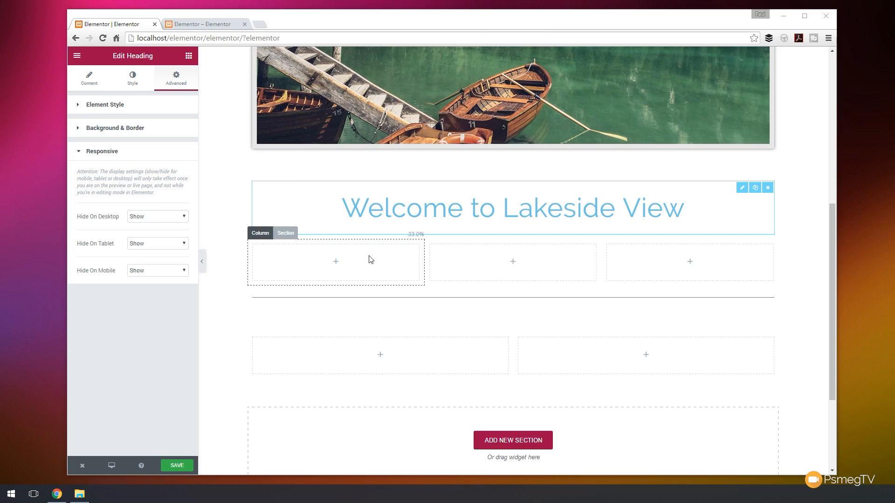
Step: Add an Image, a Heading and a Text Editor widget, stacked in that order, to the first column below the welcome heading
{"action": "left_click", "coordinate": [282, 262]}
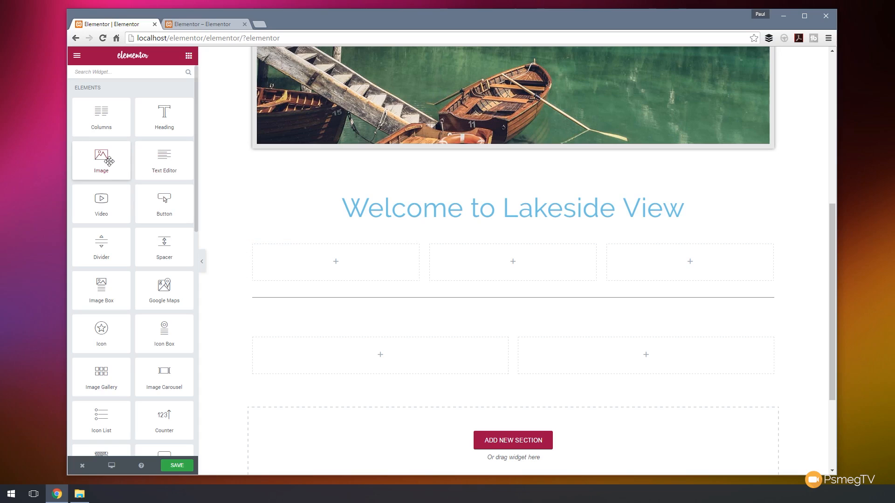
{"action": "left_click_drag", "start_coordinate": [109, 161], "coordinate": [361, 265]}
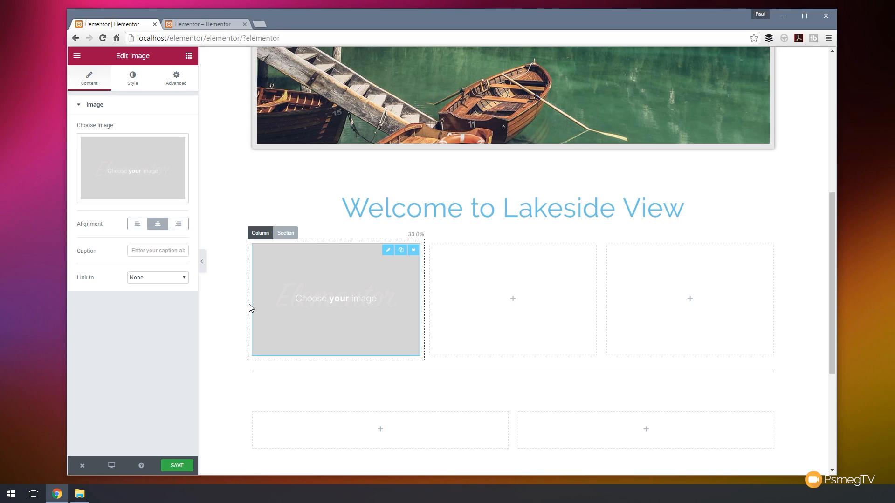
{"action": "left_click", "coordinate": [189, 57]}
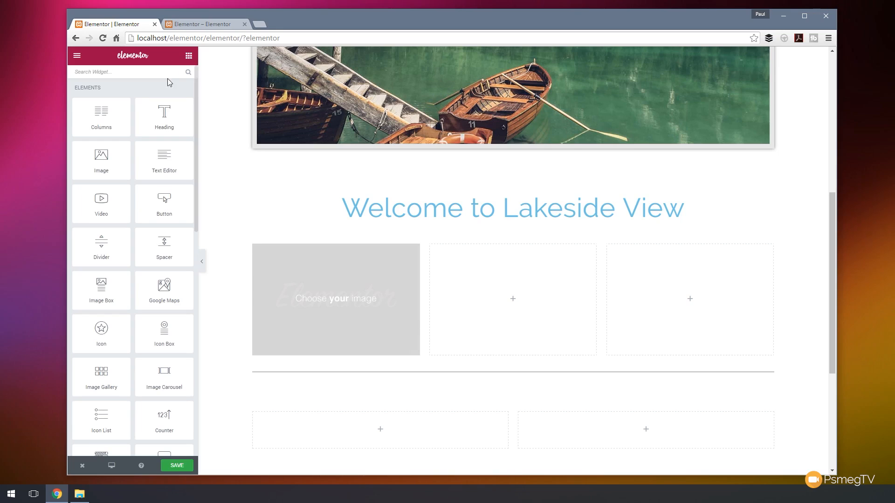
{"action": "left_click_drag", "start_coordinate": [179, 126], "coordinate": [340, 342]}
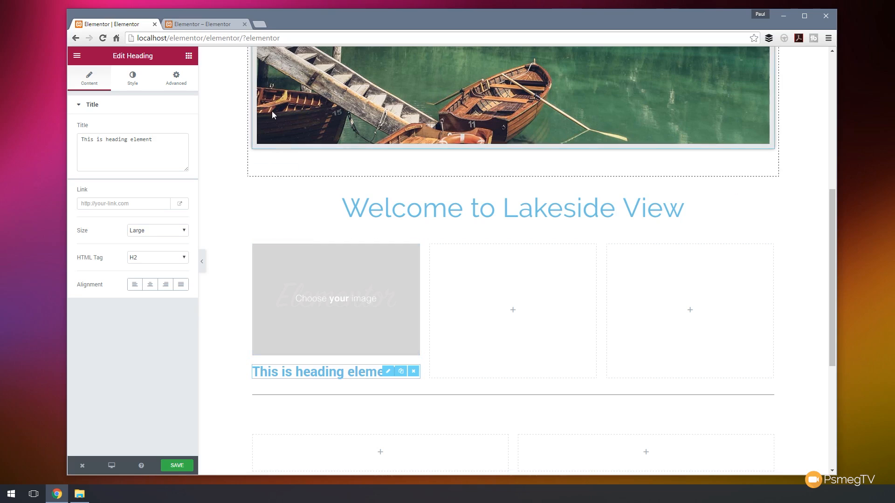
{"action": "left_click", "coordinate": [189, 56]}
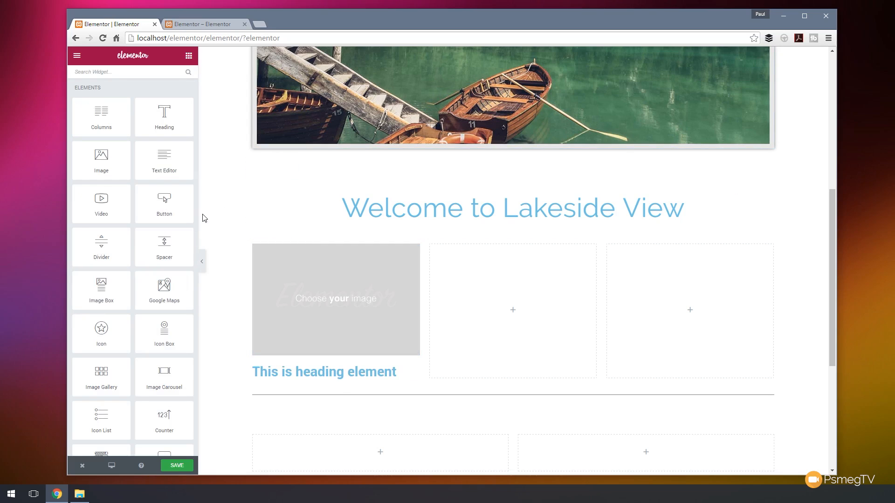
{"action": "left_click_drag", "start_coordinate": [158, 164], "coordinate": [290, 378]}
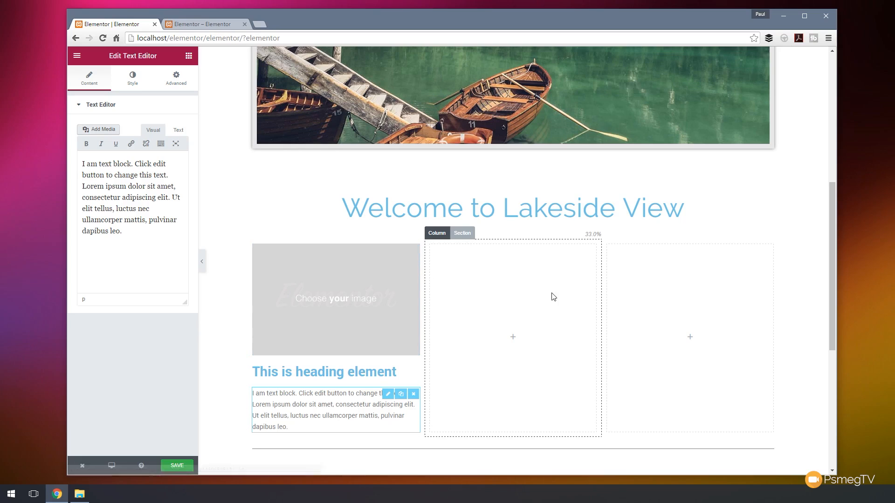
Step: Duplicate the first column's image, heading and text block and move the copies into the middle column in the same order
{"action": "left_click", "coordinate": [402, 252]}
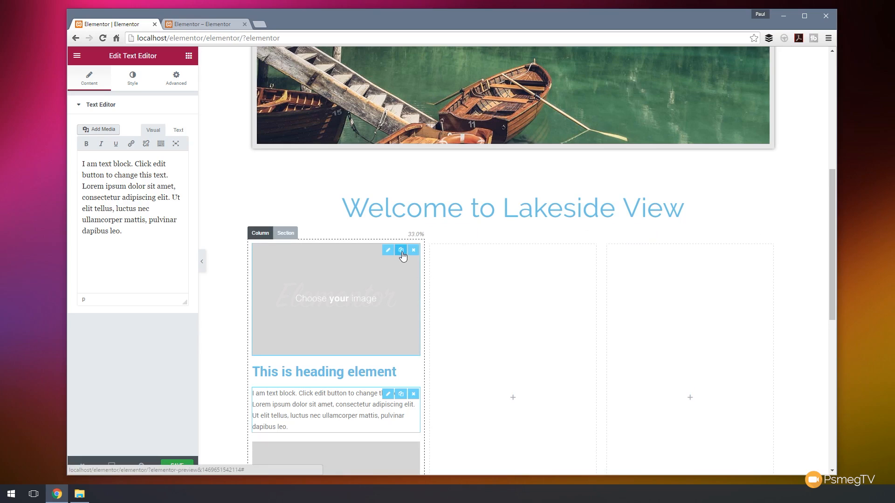
{"action": "scroll", "coordinate": [471, 309], "scroll_direction": "down", "scroll_amount": 3}
{"action": "left_click_drag", "start_coordinate": [333, 331], "coordinate": [482, 194]}
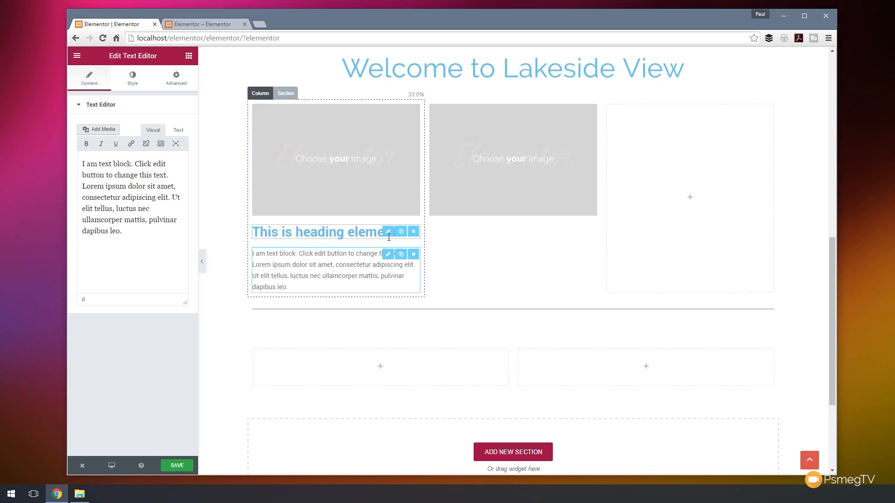
{"action": "left_click", "coordinate": [400, 232]}
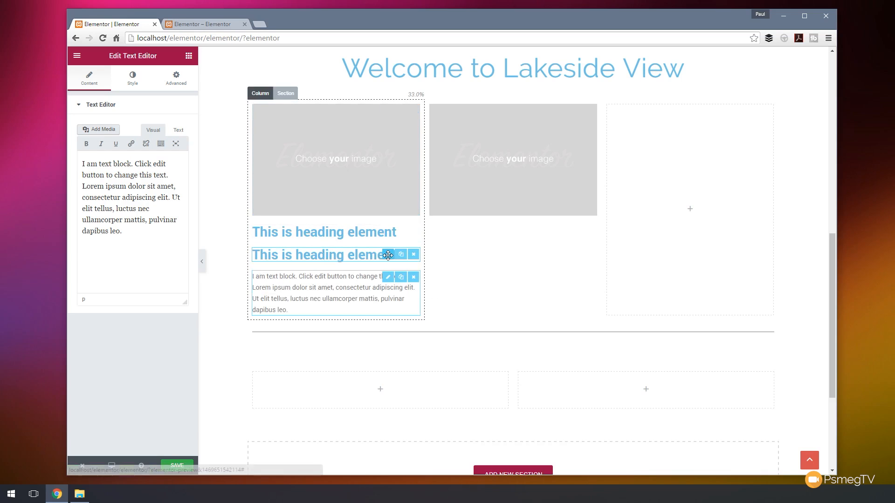
{"action": "left_click_drag", "start_coordinate": [388, 255], "coordinate": [479, 261]}
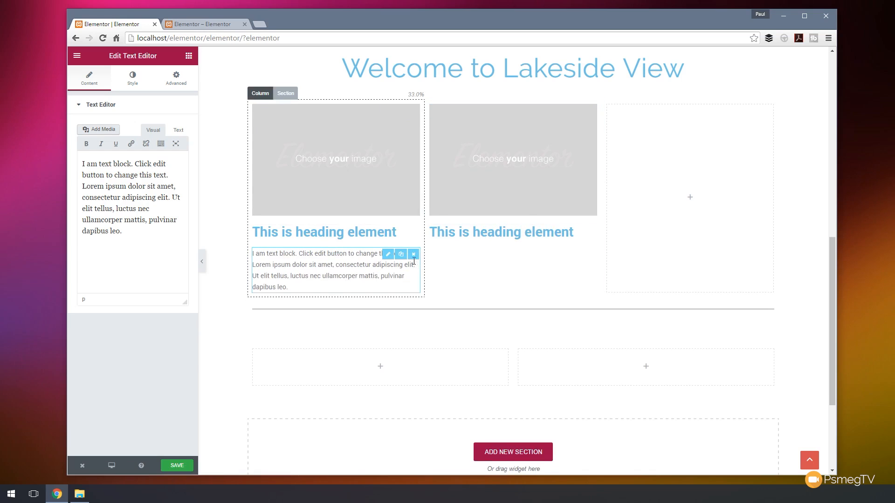
{"action": "left_click", "coordinate": [400, 254]}
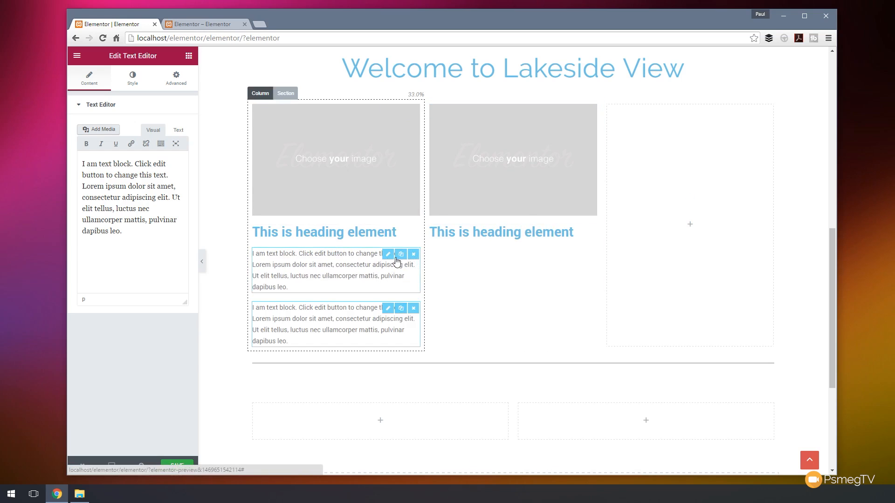
{"action": "left_click_drag", "start_coordinate": [333, 317], "coordinate": [522, 240]}
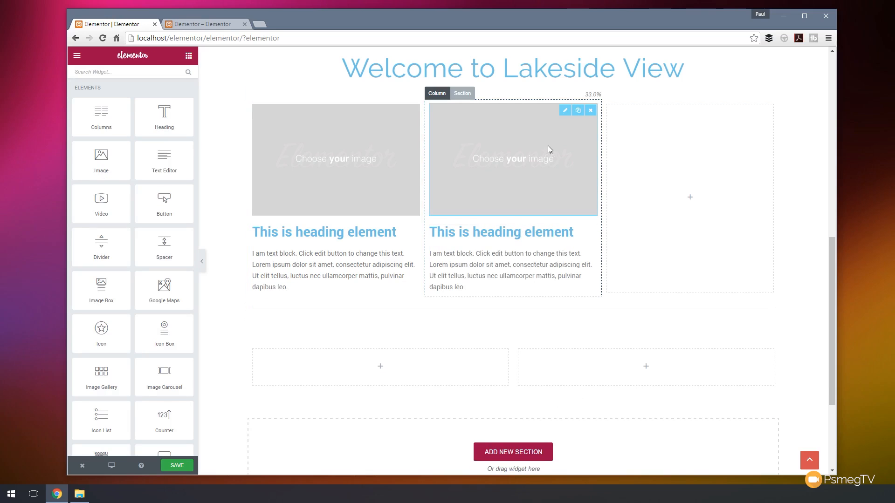
Step: Duplicate the middle column's image, heading and text block and move the copies into the third column
{"action": "left_click", "coordinate": [578, 110]}
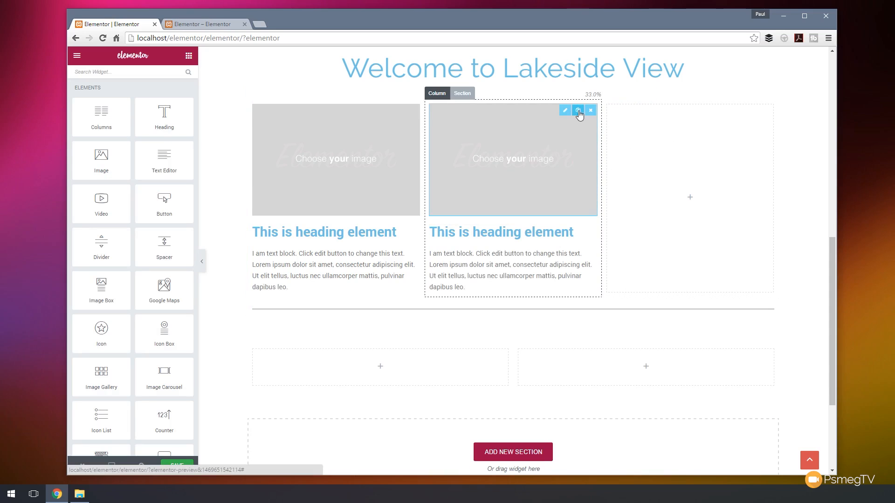
{"action": "left_click_drag", "start_coordinate": [504, 317], "coordinate": [692, 179]}
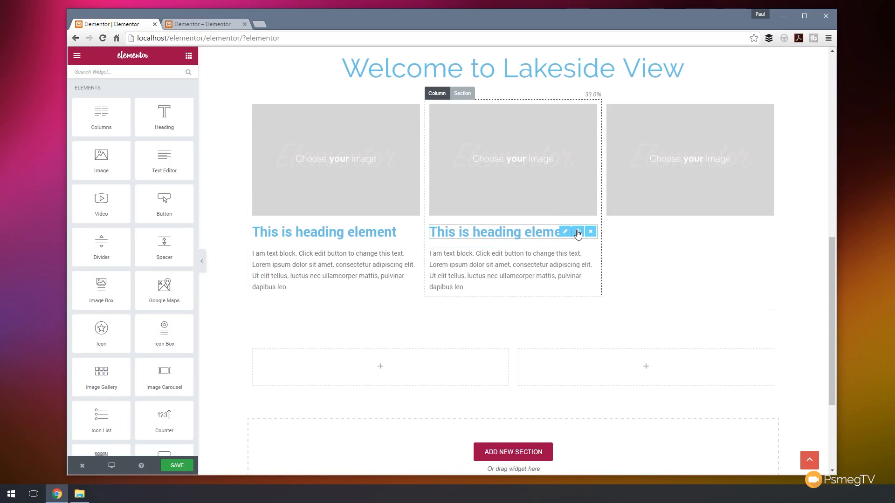
{"action": "left_click", "coordinate": [578, 229]}
{"action": "left_click_drag", "start_coordinate": [555, 252], "coordinate": [627, 238]}
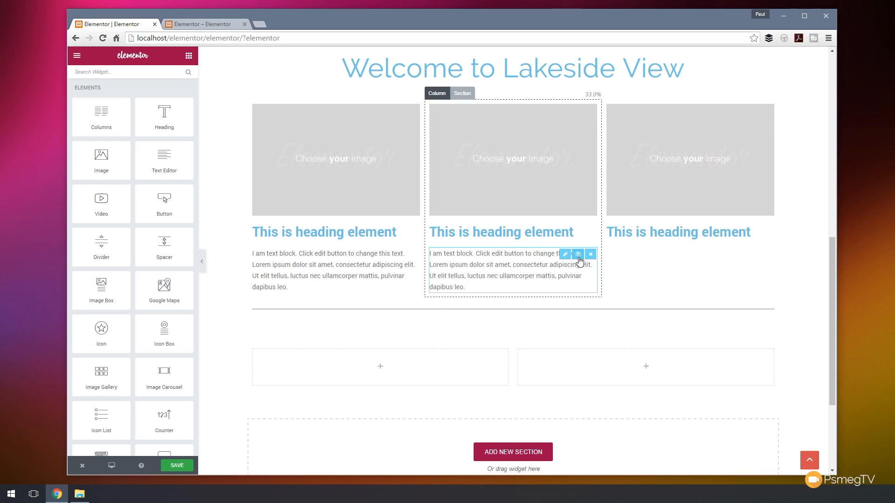
{"action": "left_click", "coordinate": [578, 254]}
{"action": "left_click_drag", "start_coordinate": [504, 292], "coordinate": [648, 236]}
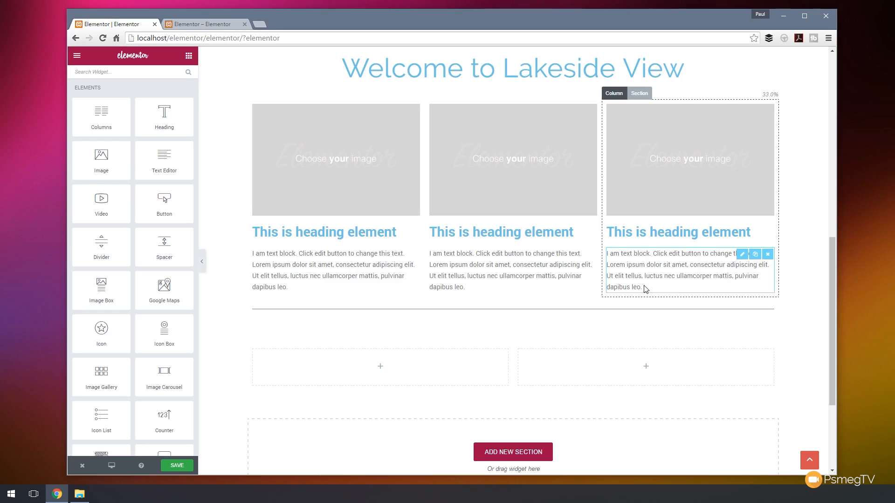
Step: Upload the photos 1.jpg, 2.jpg and 3.jpg to the media library while choosing the first column's image
{"action": "left_click", "coordinate": [315, 161]}
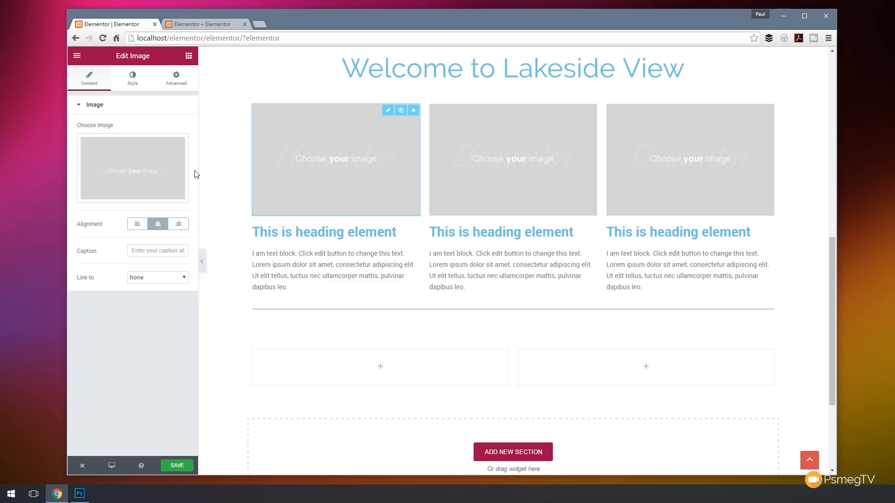
{"action": "left_click", "coordinate": [133, 168]}
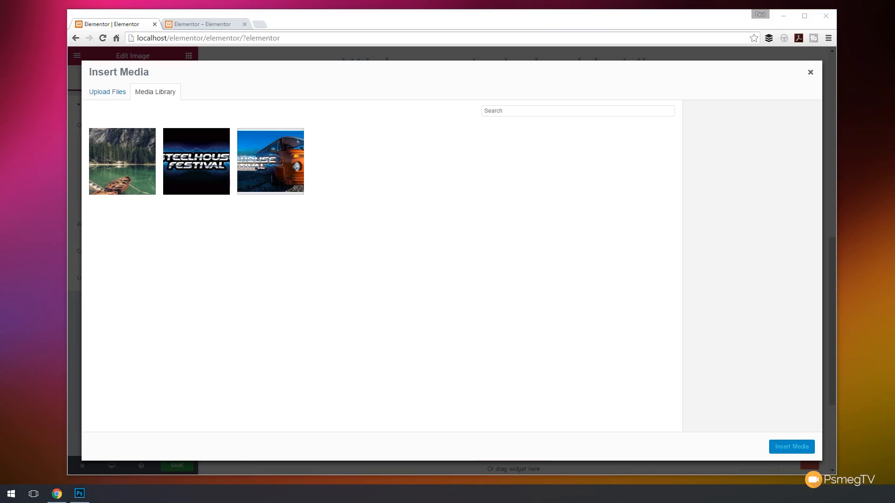
{"action": "left_click_drag", "start_coordinate": [0, 201], "coordinate": [334, 131]}
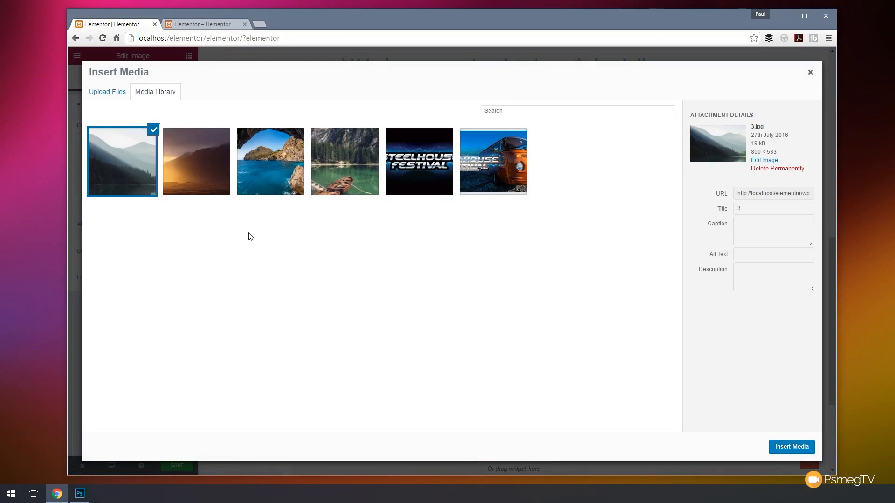
Step: Give 3.jpg the alt text "Mountain" and insert it as the first column's image
{"action": "left_click", "coordinate": [760, 254]}
{"action": "type", "text": "Mon"}
{"action": "type", "text": "ntain"}
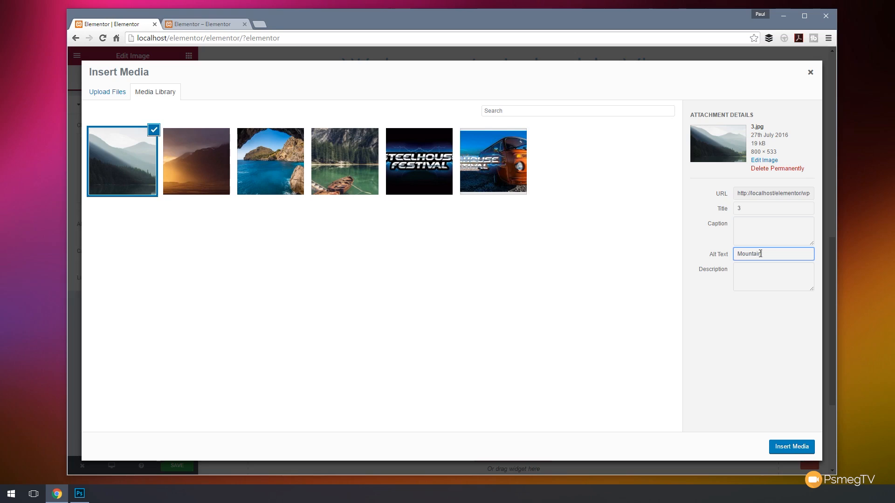
{"action": "left_click", "coordinate": [763, 270]}
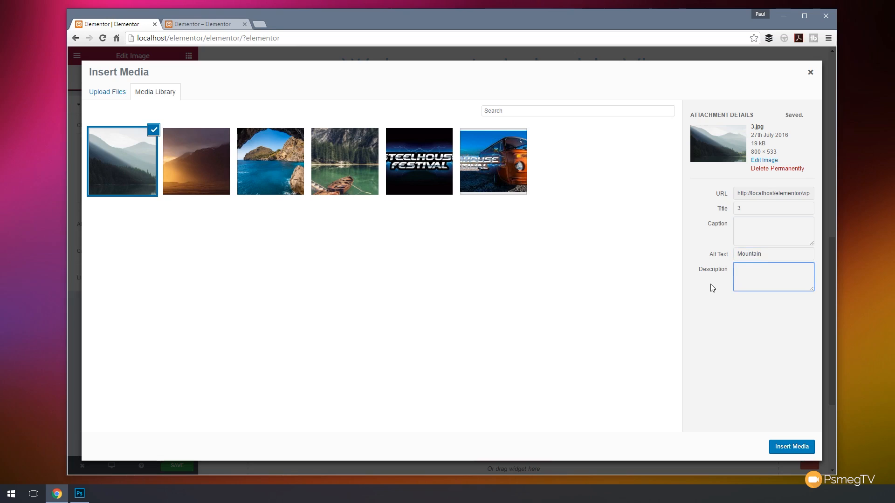
{"action": "left_click", "coordinate": [783, 448]}
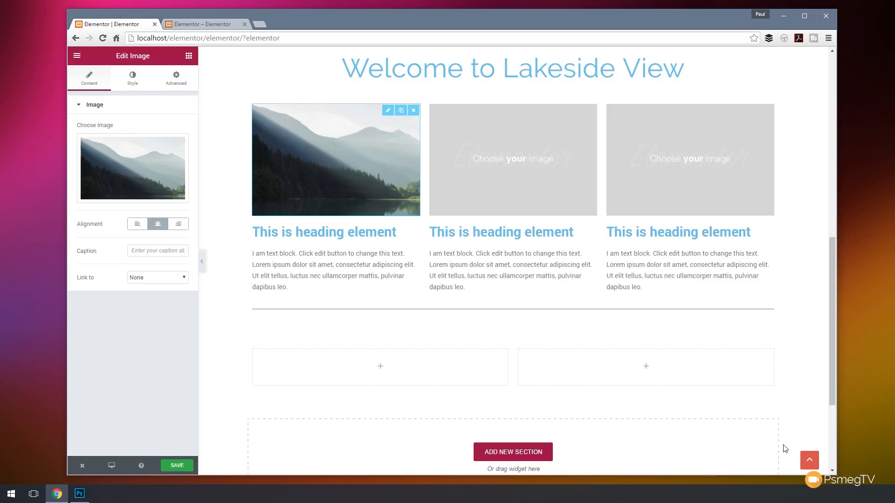
Step: Insert 1.jpg with the alt text "Sea" as the middle column's image
{"action": "left_click", "coordinate": [502, 153]}
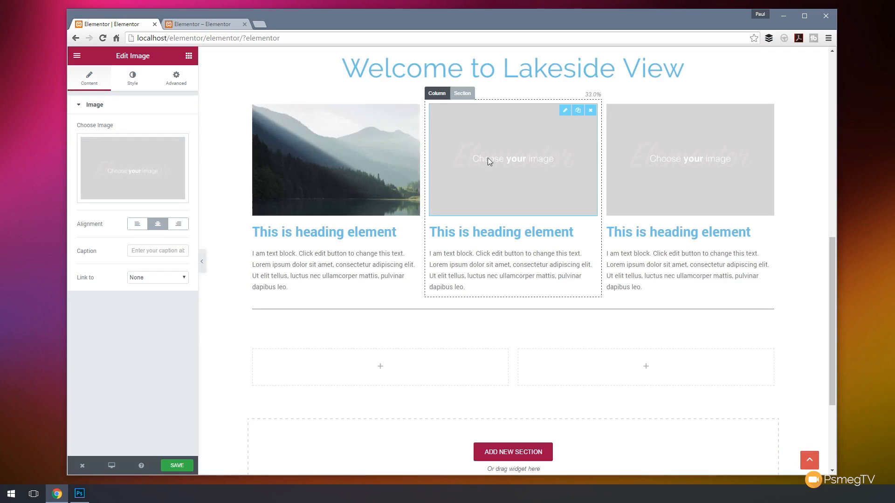
{"action": "left_click", "coordinate": [142, 176]}
{"action": "left_click", "coordinate": [262, 162]}
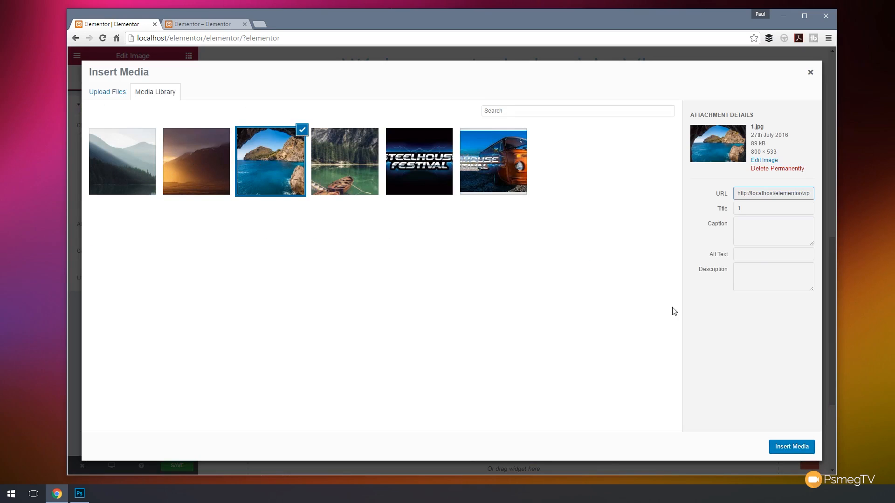
{"action": "left_click", "coordinate": [752, 256]}
{"action": "type", "text": "Sea"}
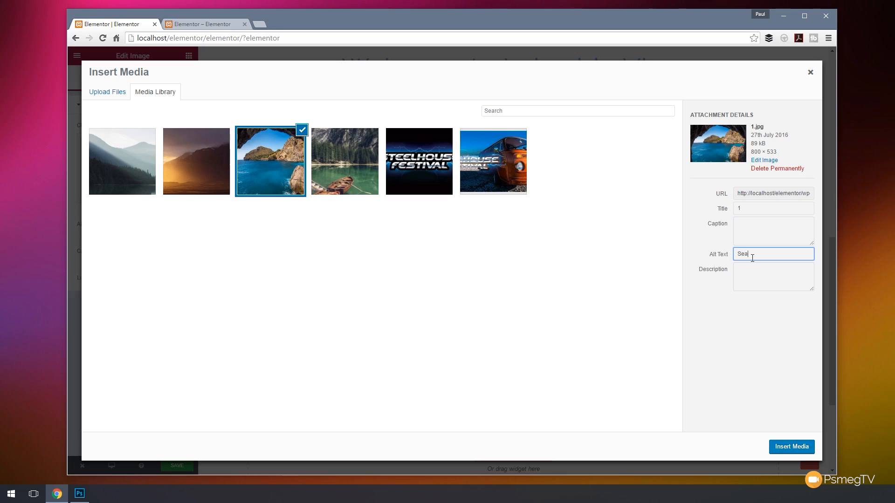
{"action": "key", "text": "Tab"}
{"action": "left_click", "coordinate": [777, 445]}
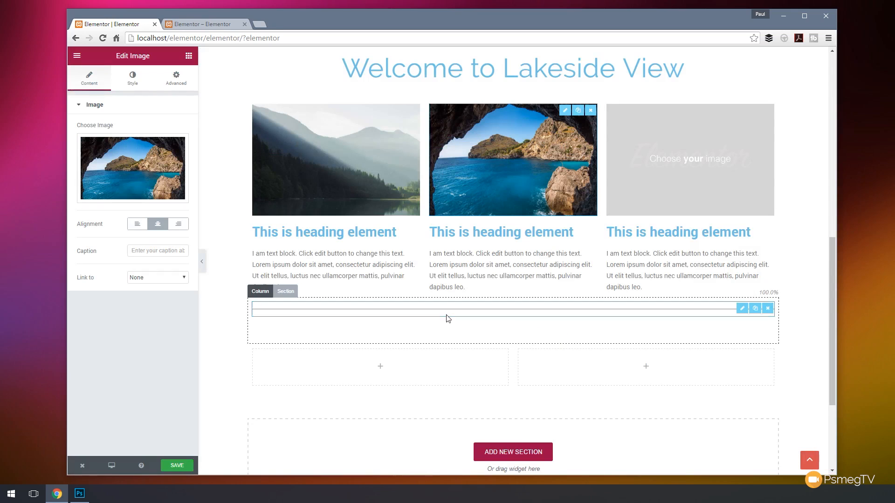
Step: Insert 2.jpg with the alt text "Mountains" as the third column's image
{"action": "left_click", "coordinate": [671, 156]}
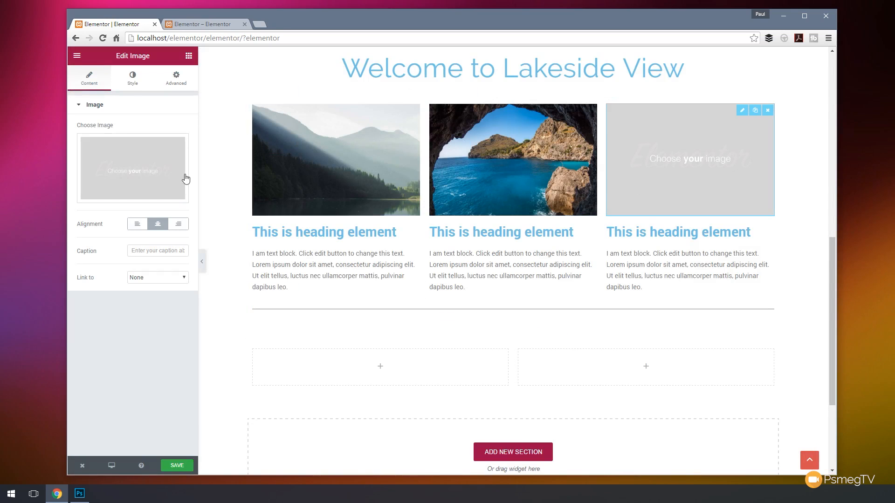
{"action": "left_click", "coordinate": [151, 172]}
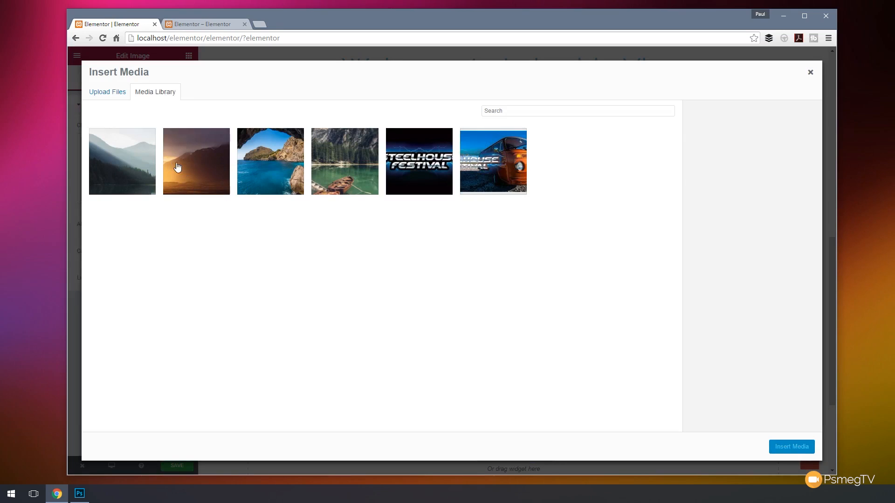
{"action": "left_click", "coordinate": [177, 166]}
{"action": "left_click", "coordinate": [761, 253]}
{"action": "type", "text": "Mountains"}
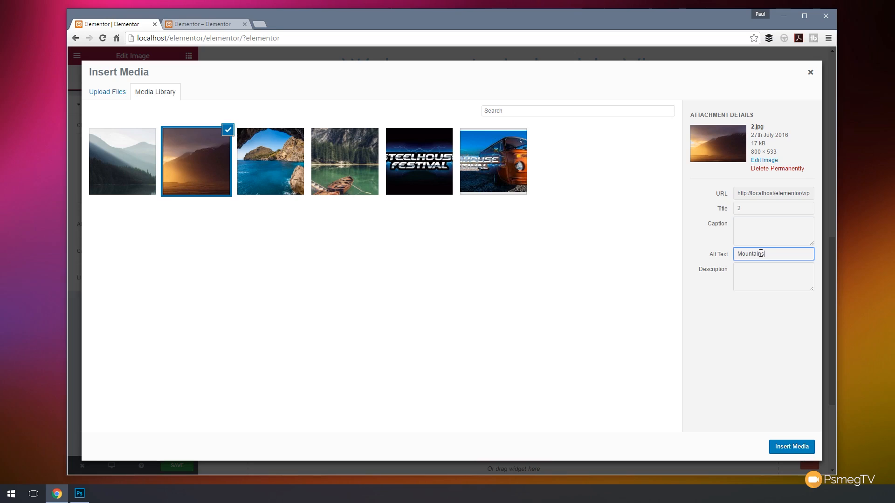
{"action": "left_click", "coordinate": [769, 279]}
{"action": "left_click", "coordinate": [792, 447]}
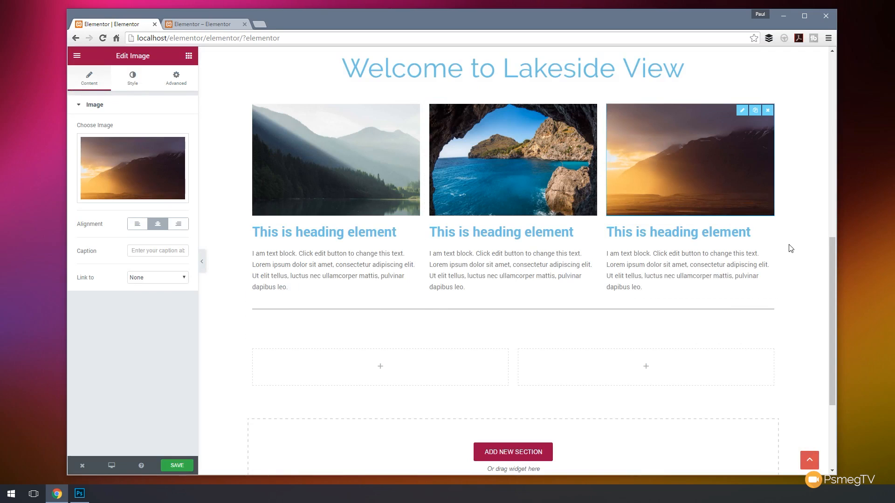
Step: Check the content settings of the first and middle columns' images, including alignment, caption and link
{"action": "left_click", "coordinate": [392, 181]}
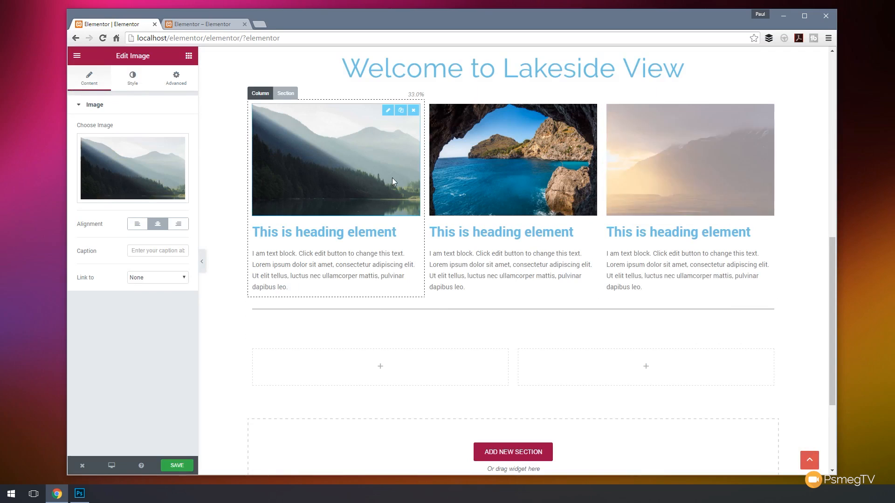
{"action": "left_click", "coordinate": [521, 168]}
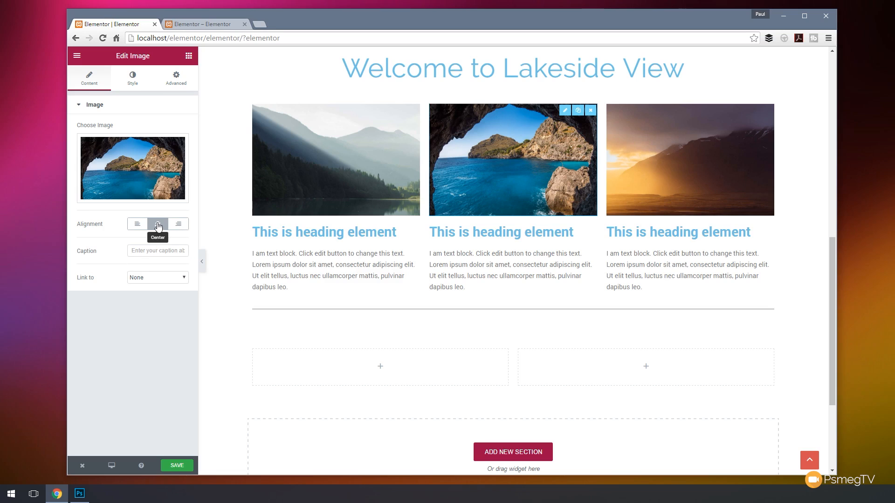
{"action": "left_click", "coordinate": [348, 169]}
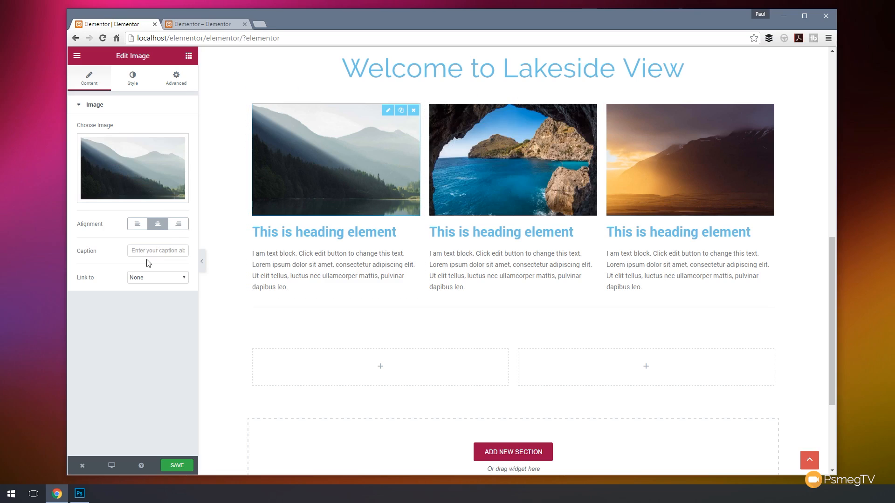
Step: Try the caption "This is a caption" on the first column's image and clear it again
{"action": "left_click", "coordinate": [143, 249]}
{"action": "type", "text": "T"}
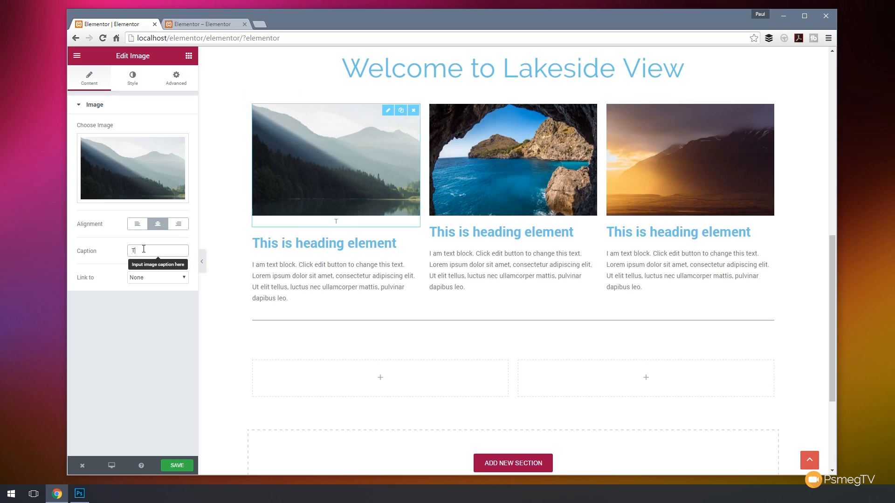
{"action": "type", "text": "his is a caption"}
{"action": "left_click", "coordinate": [181, 274]}
{"action": "left_click", "coordinate": [172, 301]}
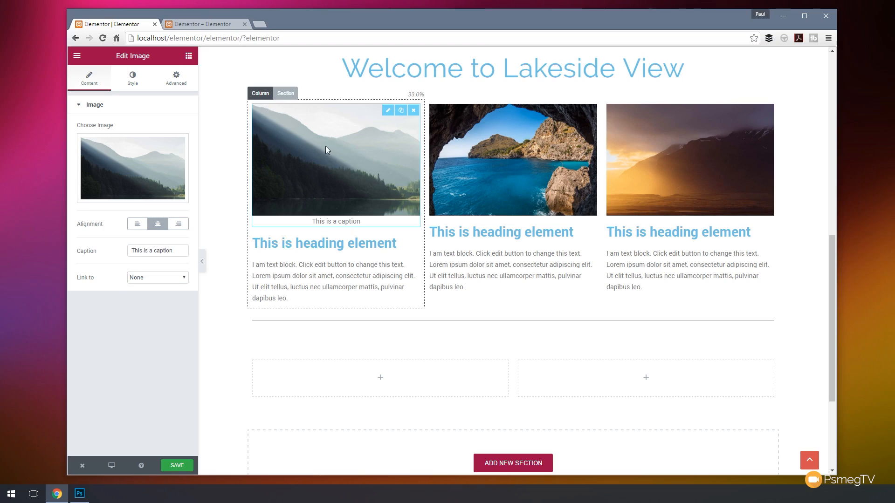
{"action": "left_click_drag", "start_coordinate": [178, 253], "coordinate": [84, 247]}
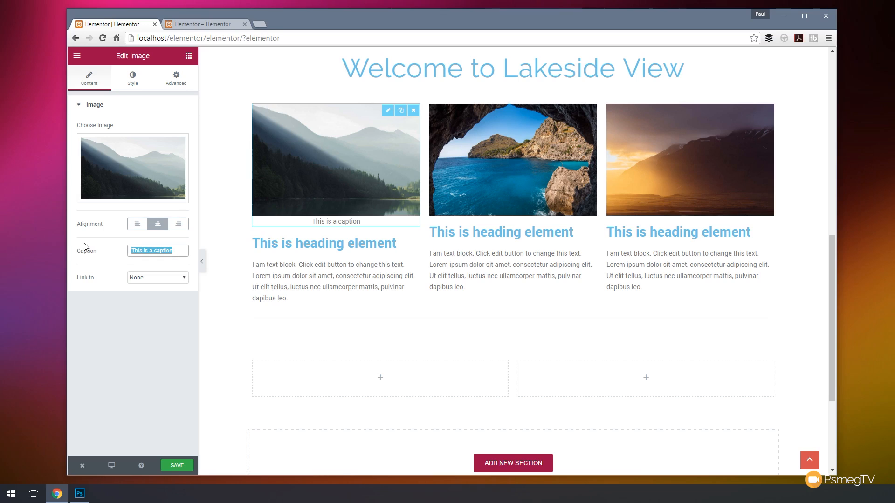
{"action": "key", "text": "BackSpace"}
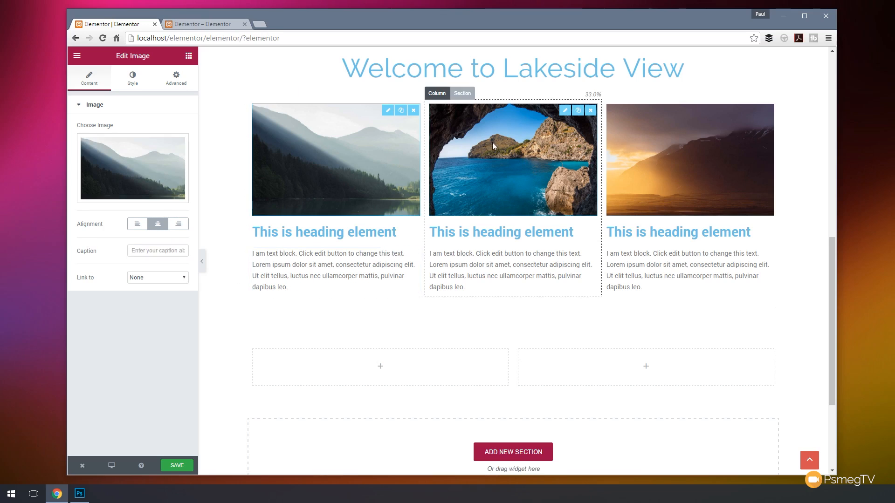
Step: Give the first column's image a solid border with width 5 on all sides and the light grey colour #e5e5e5
{"action": "left_click", "coordinate": [132, 77]}
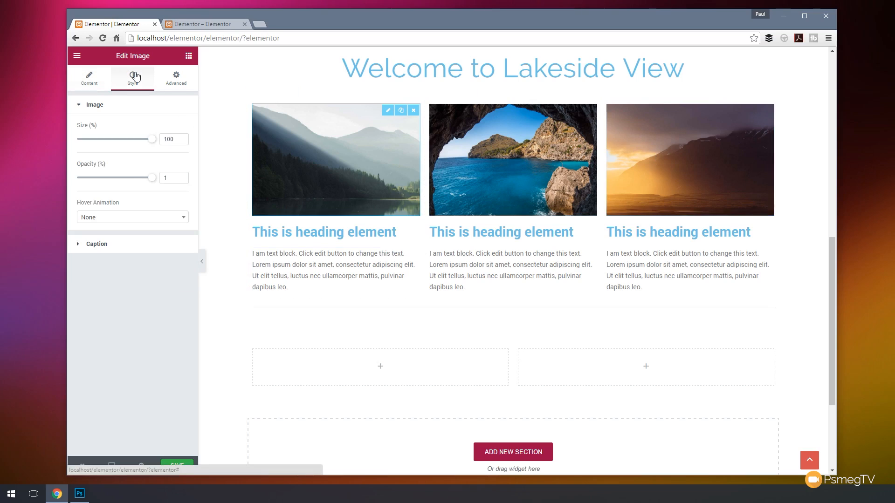
{"action": "left_click", "coordinate": [172, 82]}
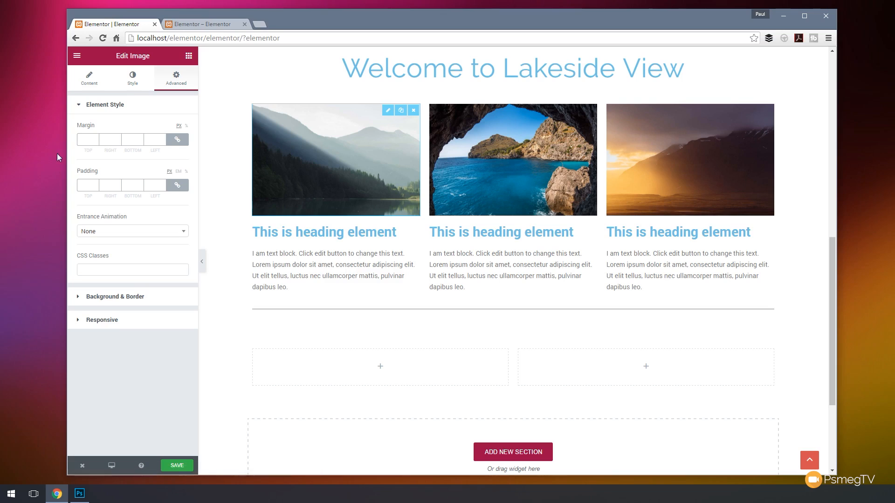
{"action": "left_click", "coordinate": [133, 297]}
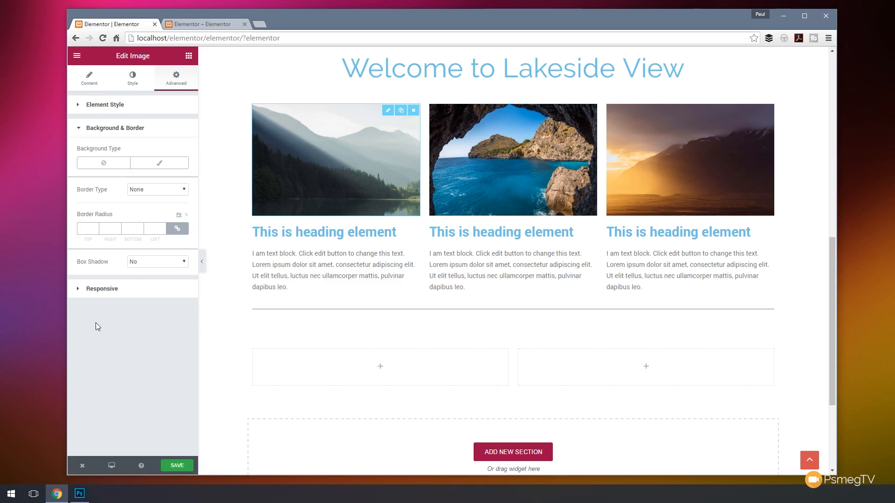
{"action": "left_click", "coordinate": [178, 190]}
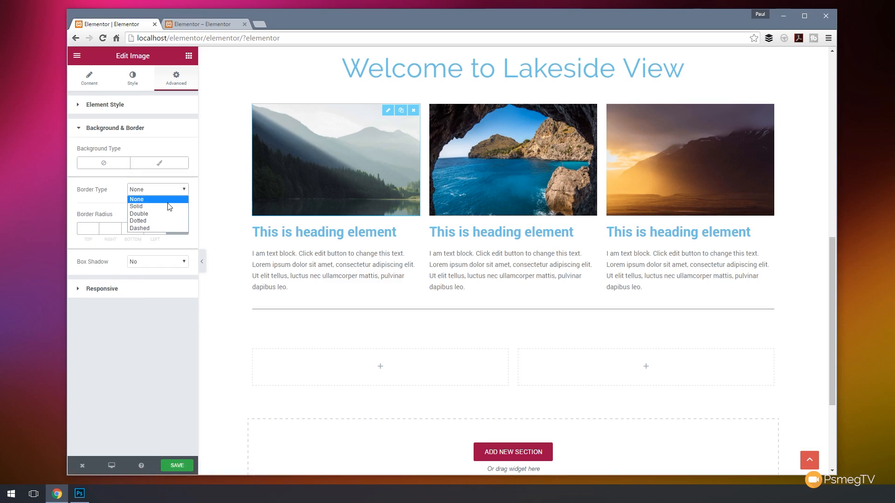
{"action": "left_click", "coordinate": [169, 206]}
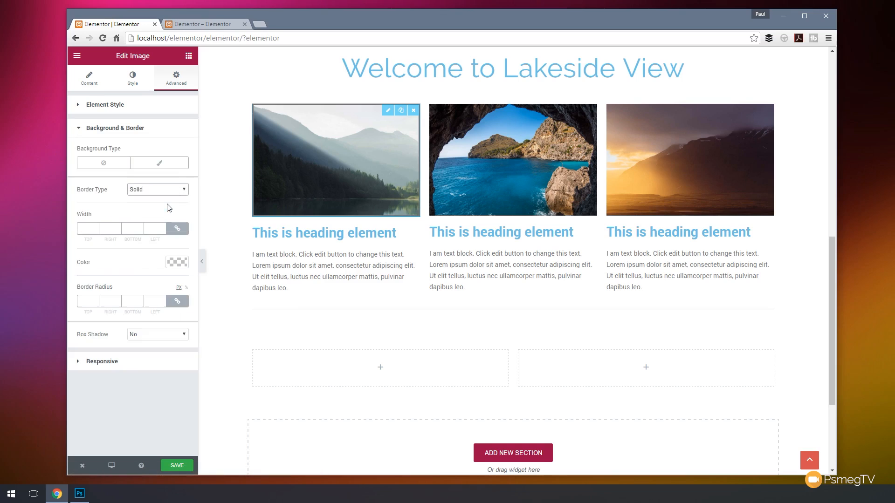
{"action": "left_click", "coordinate": [83, 229]}
{"action": "type", "text": "5"}
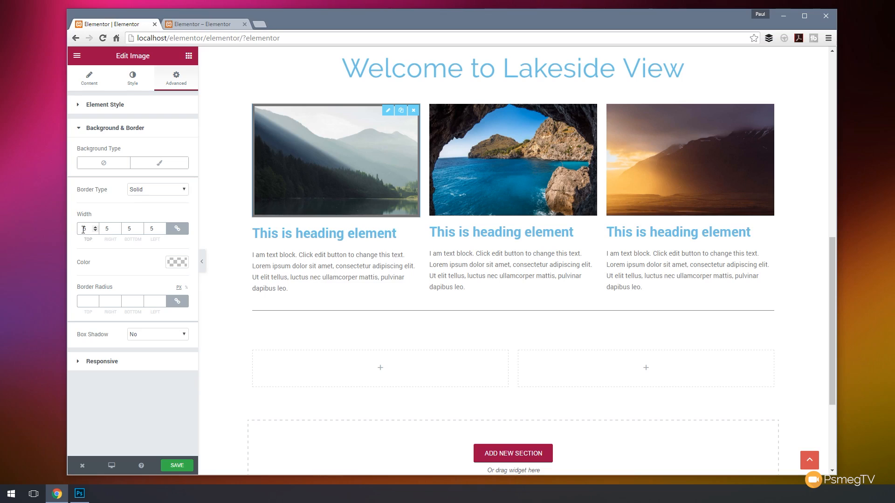
{"action": "left_click", "coordinate": [176, 262]}
{"action": "left_click_drag", "start_coordinate": [122, 293], "coordinate": [63, 282]}
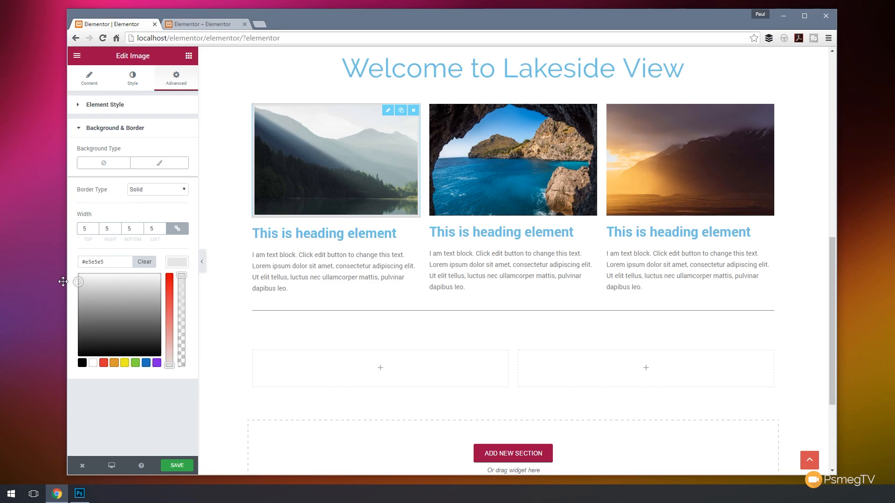
{"action": "left_click", "coordinate": [118, 415]}
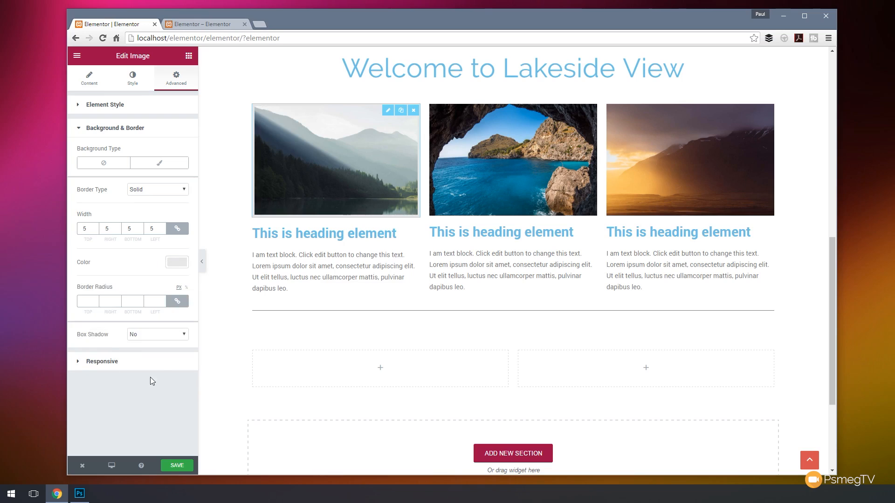
Step: Enable a box shadow on the first column's image and compare its framing with the lake image above
{"action": "left_click", "coordinate": [159, 334]}
{"action": "left_click", "coordinate": [160, 351]}
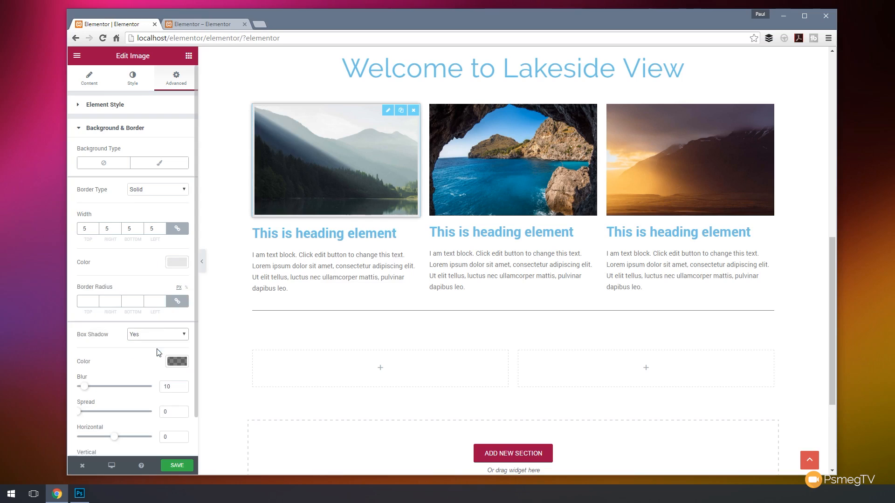
{"action": "left_click", "coordinate": [230, 236]}
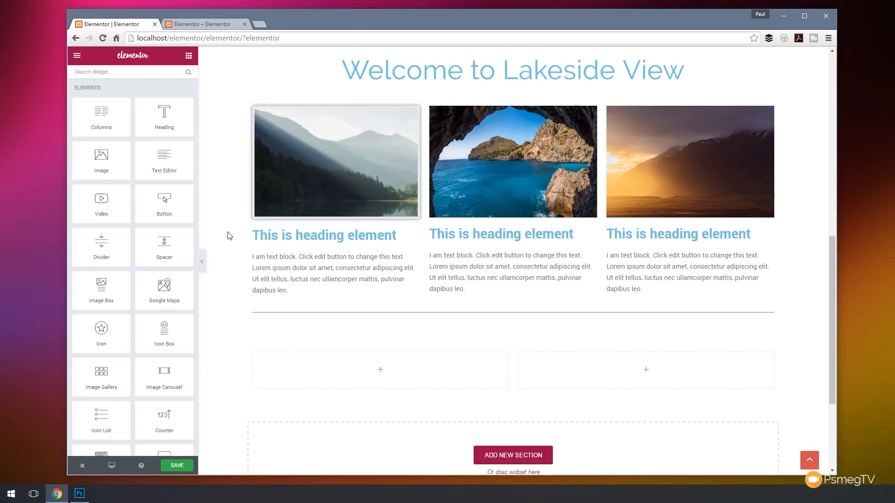
{"action": "scroll", "coordinate": [229, 235], "scroll_direction": "up", "scroll_amount": 5}
{"action": "scroll", "coordinate": [230, 236], "scroll_direction": "up", "scroll_amount": 2}
{"action": "scroll", "coordinate": [233, 305], "scroll_direction": "down", "scroll_amount": 4}
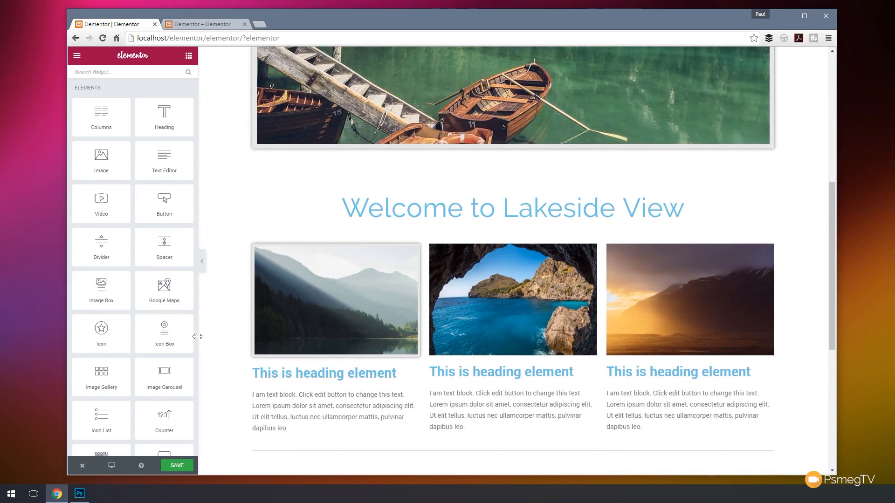
Step: Apply the same light grey border and box shadow to the images in the middle and third columns
{"action": "mouse_move", "coordinate": [398, 402]}
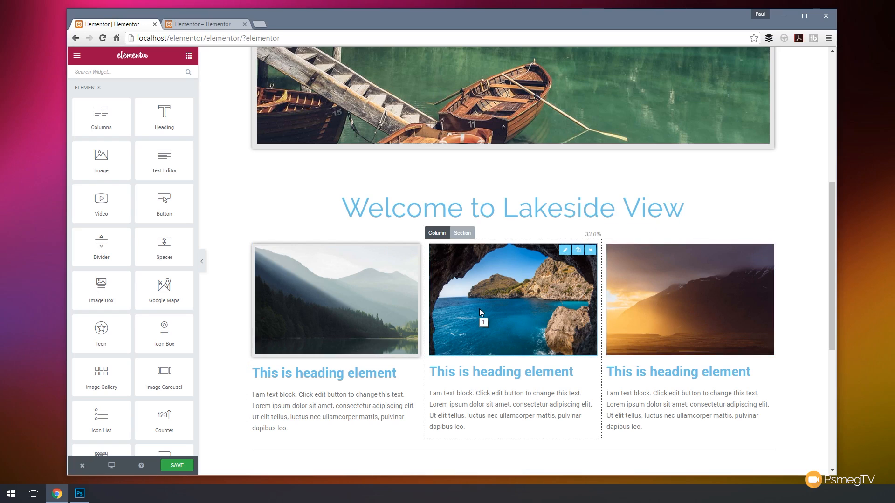
{"action": "left_click", "coordinate": [479, 295]}
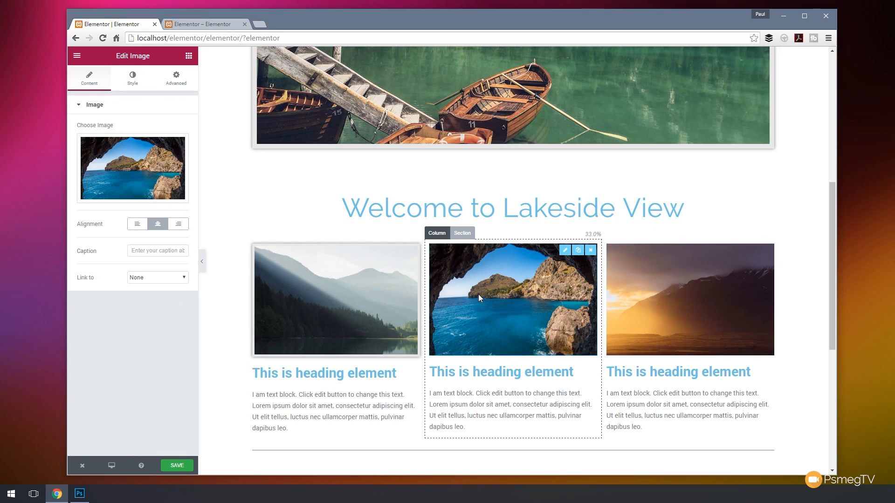
{"action": "left_click", "coordinate": [133, 79]}
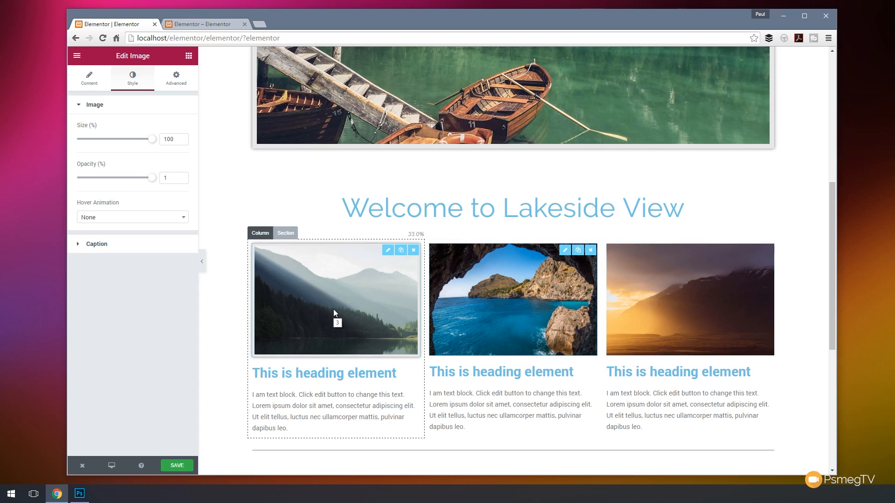
{"action": "left_click", "coordinate": [247, 211]}
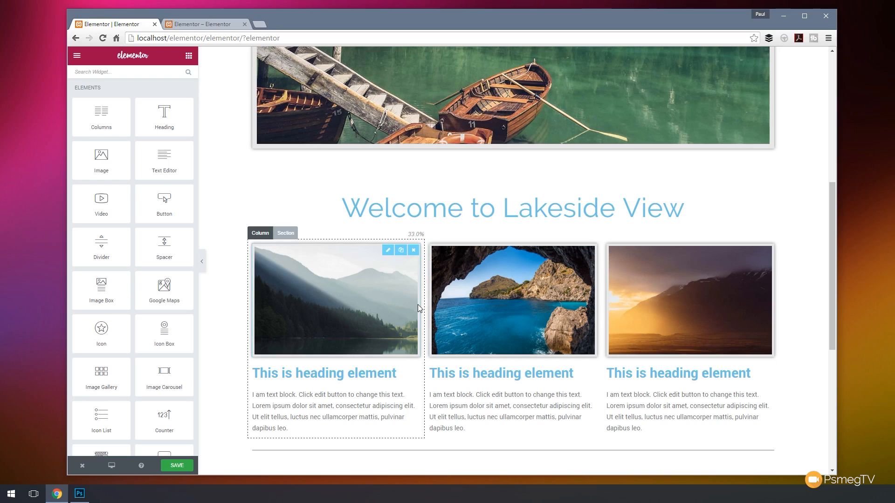
Step: Centre the heading in the first column and set its HTML tag to H3
{"action": "left_click", "coordinate": [318, 378]}
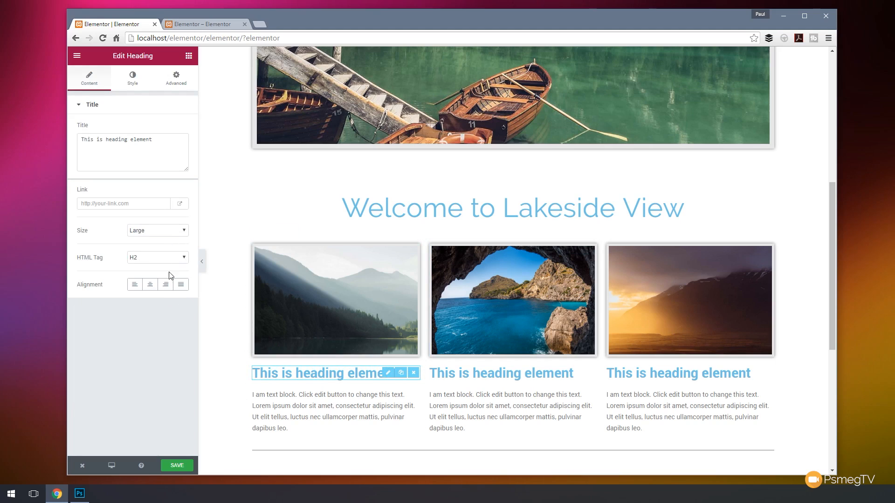
{"action": "left_click", "coordinate": [150, 284]}
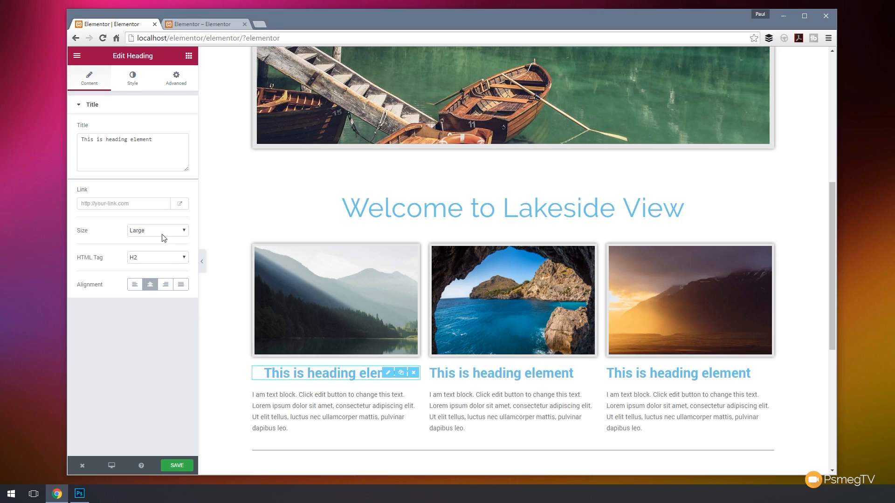
{"action": "left_click", "coordinate": [174, 261]}
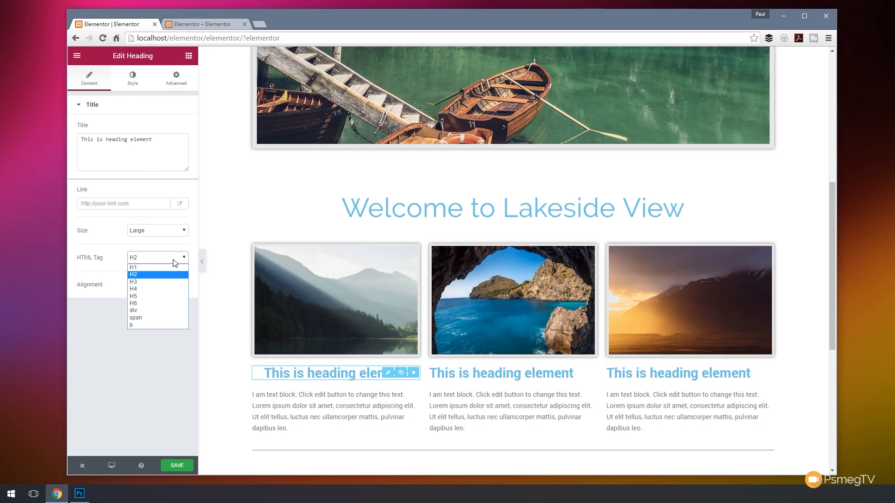
{"action": "left_click", "coordinate": [153, 282]}
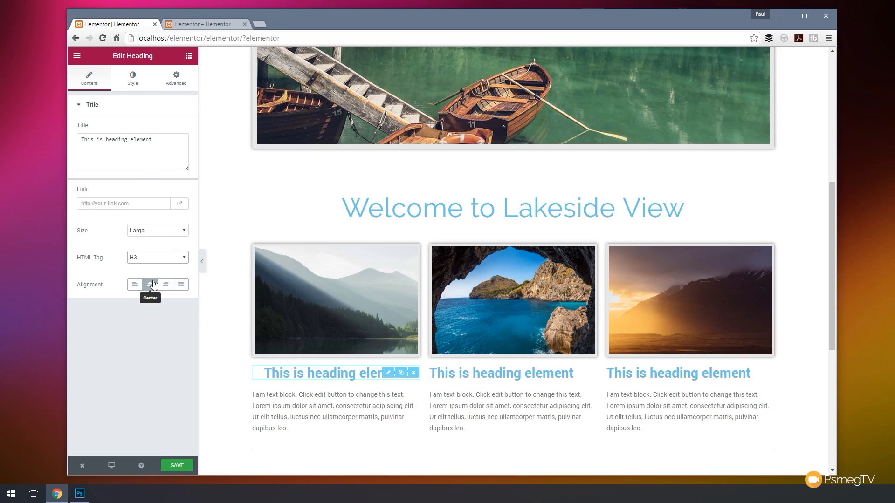
Step: Give the first column's heading custom typography with the Raleway font family and a size of 25 px
{"action": "left_click", "coordinate": [136, 87]}
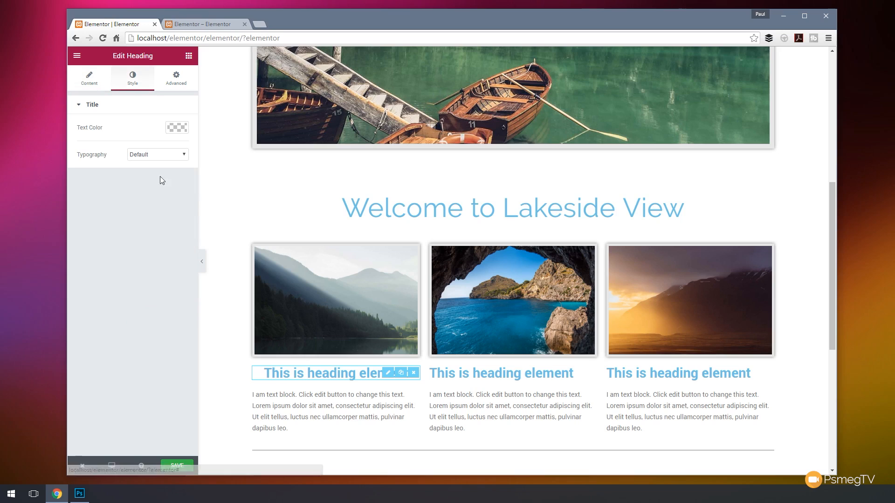
{"action": "left_click", "coordinate": [164, 156]}
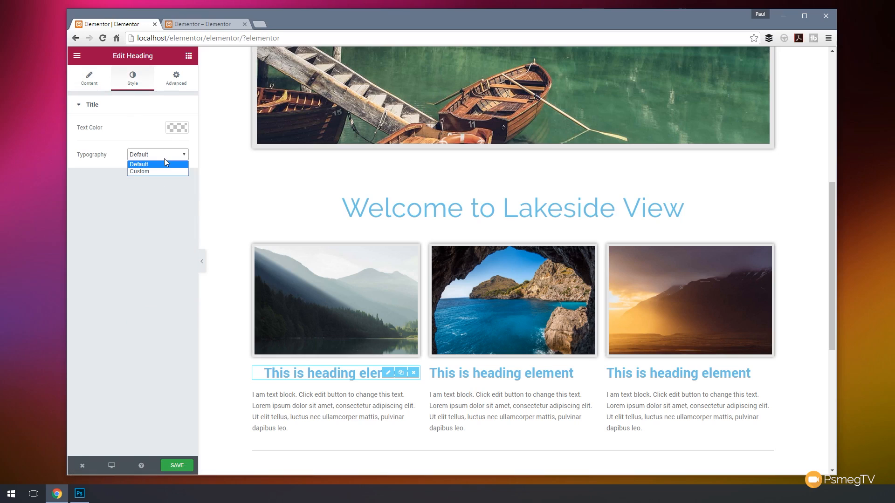
{"action": "left_click", "coordinate": [159, 170]}
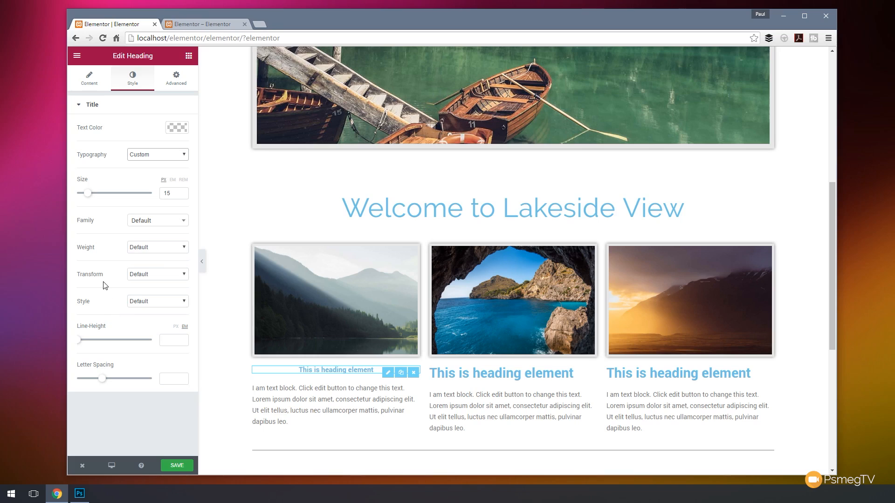
{"action": "left_click", "coordinate": [173, 226]}
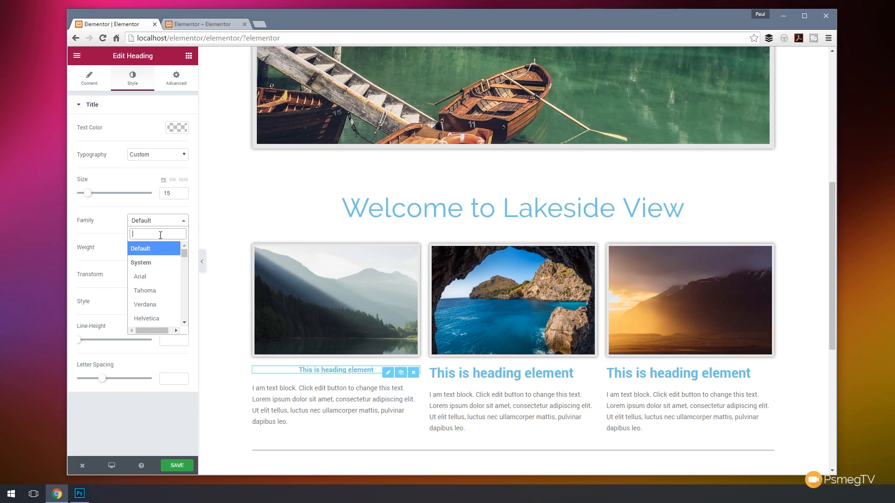
{"action": "type", "text": "rale"}
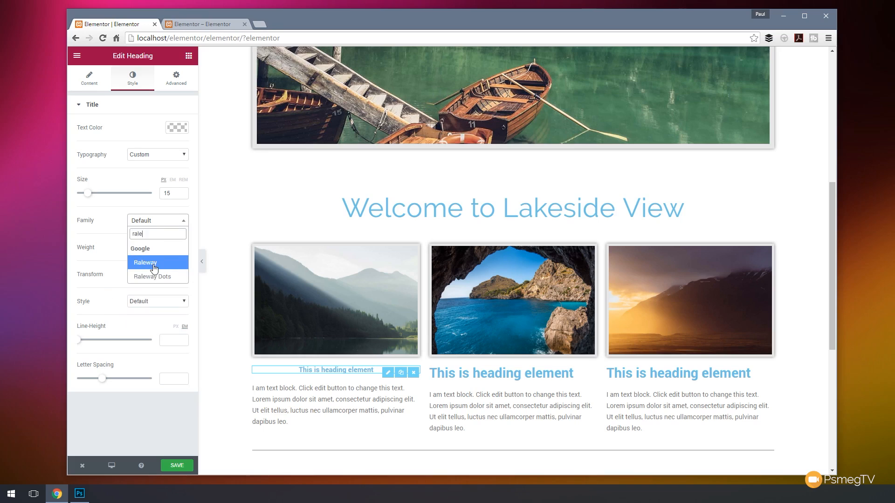
{"action": "left_click", "coordinate": [154, 264]}
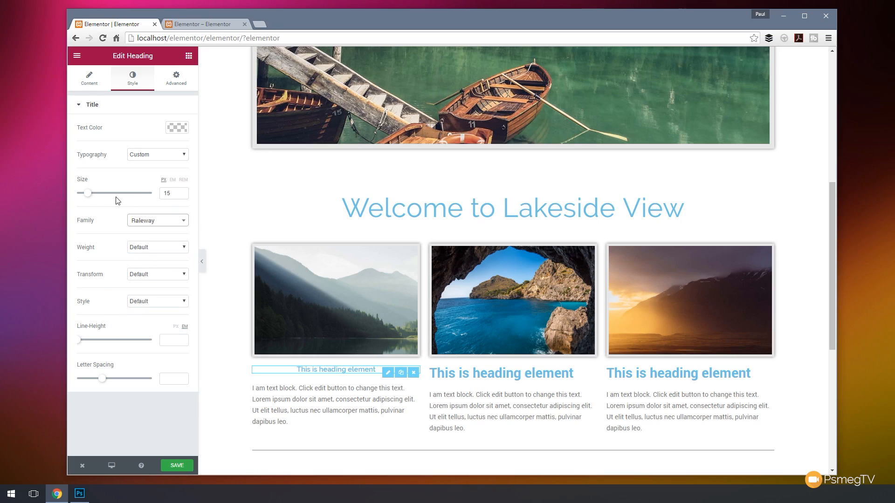
{"action": "left_click_drag", "start_coordinate": [91, 200], "coordinate": [98, 199]}
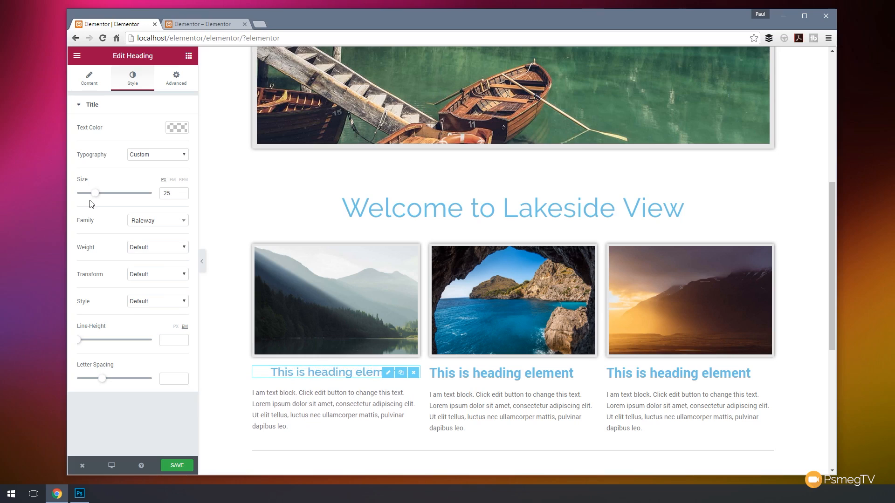
Step: Set the first column heading's text transform to Capitalize and its font weight to 300
{"action": "left_click", "coordinate": [169, 278]}
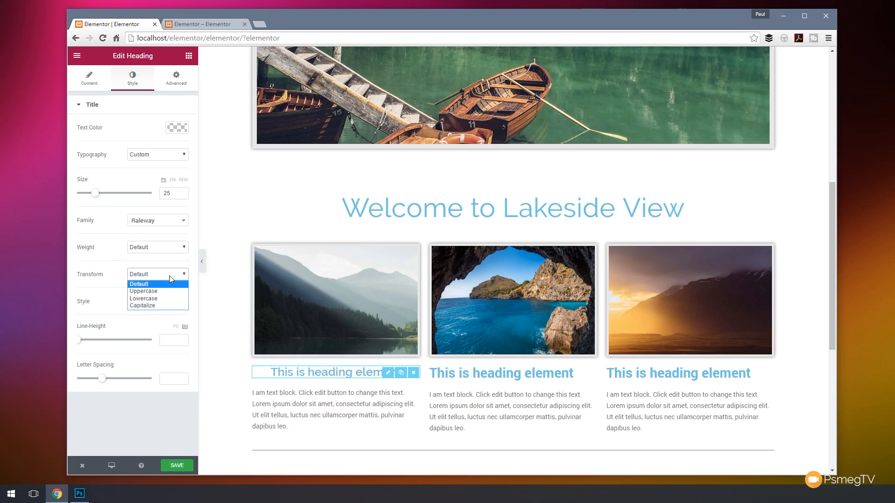
{"action": "left_click", "coordinate": [161, 304]}
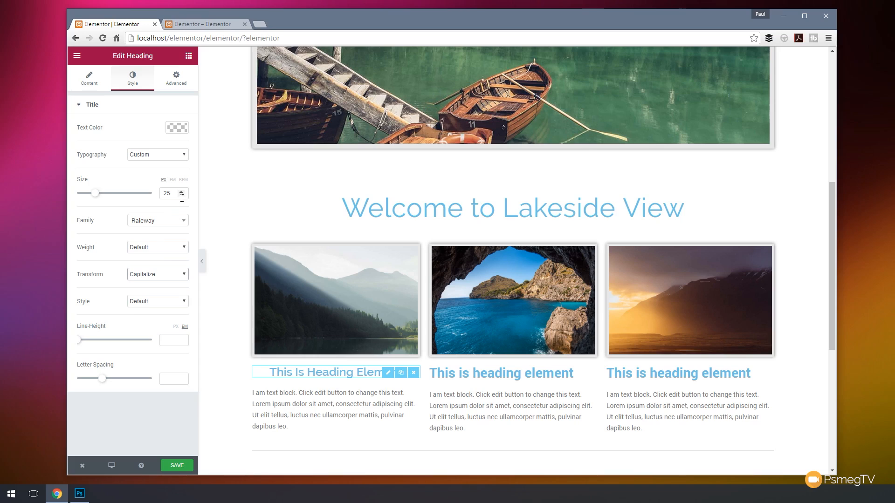
{"action": "left_click", "coordinate": [184, 248]}
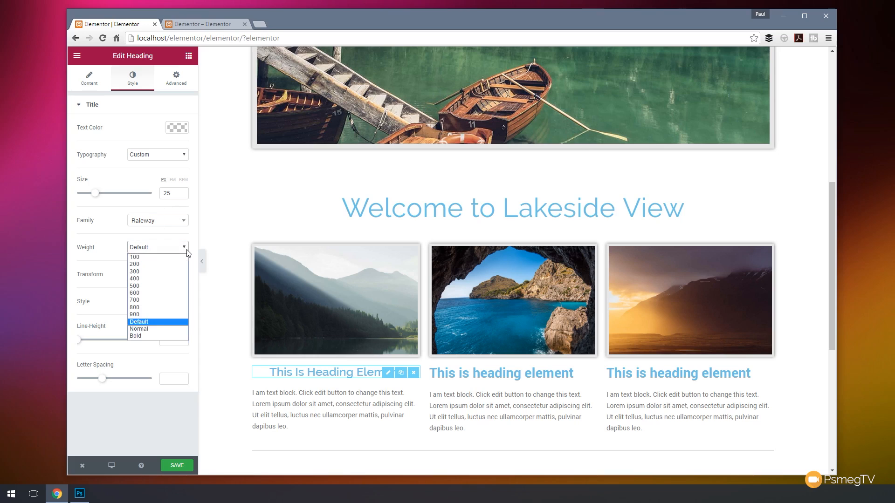
{"action": "left_click", "coordinate": [136, 272]}
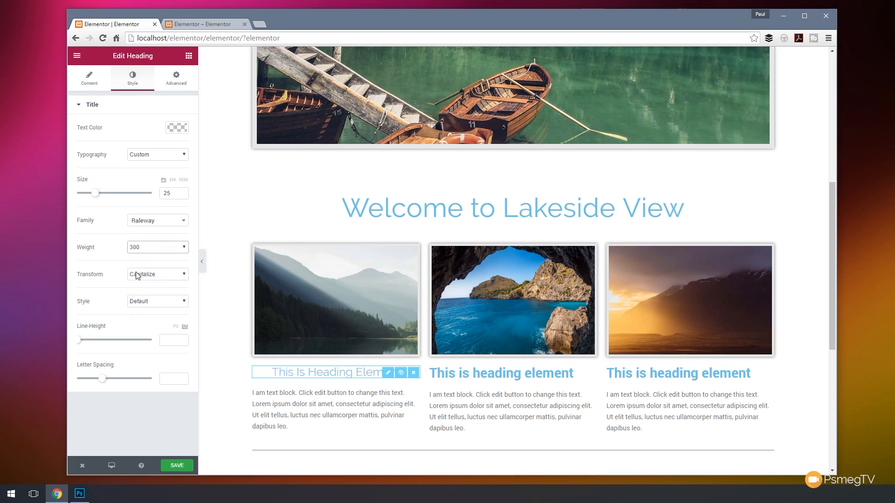
{"action": "left_click", "coordinate": [224, 355]}
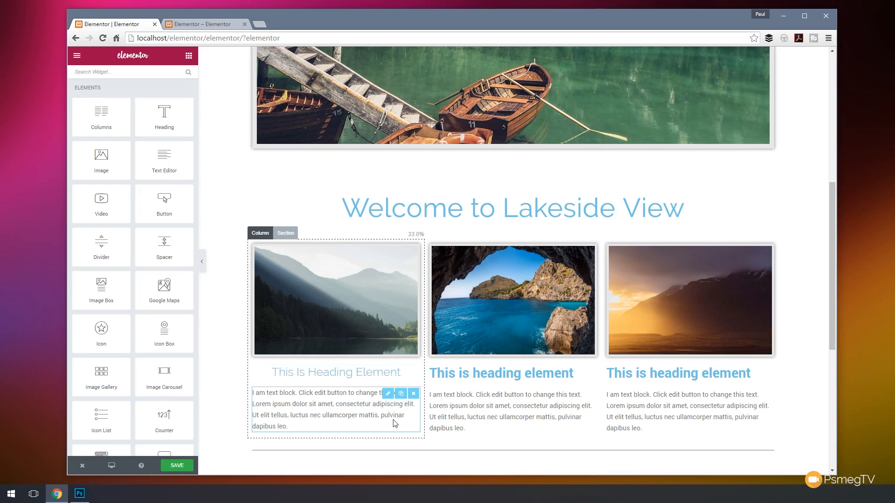
Step: Replace the first column's placeholder text with the longer paragraph beginning "Lorem ipsum dolor sit amet, consectetur adipiscing elit. Nam eu sodales libero."
{"action": "left_click", "coordinate": [386, 394]}
{"action": "left_click_drag", "start_coordinate": [134, 236], "coordinate": [32, 145]}
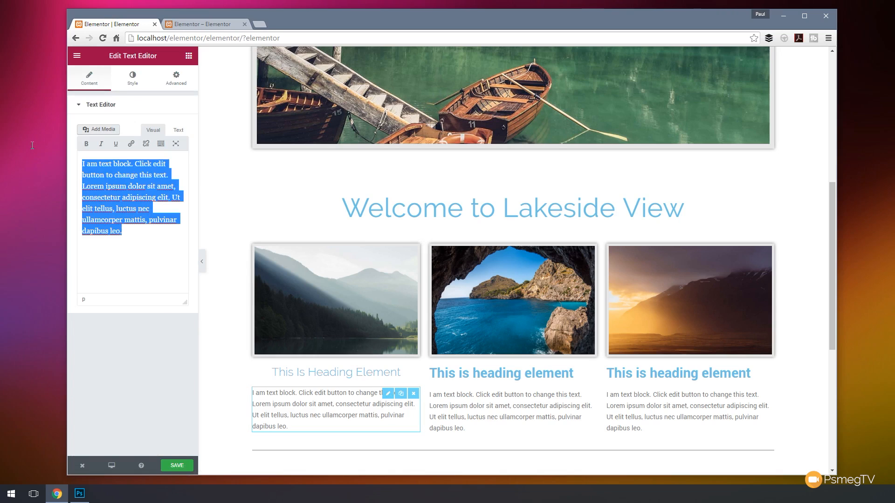
{"action": "type", "text": "#e8e8e8"}
{"action": "left_click_drag", "start_coordinate": [114, 164], "coordinate": [37, 164]}
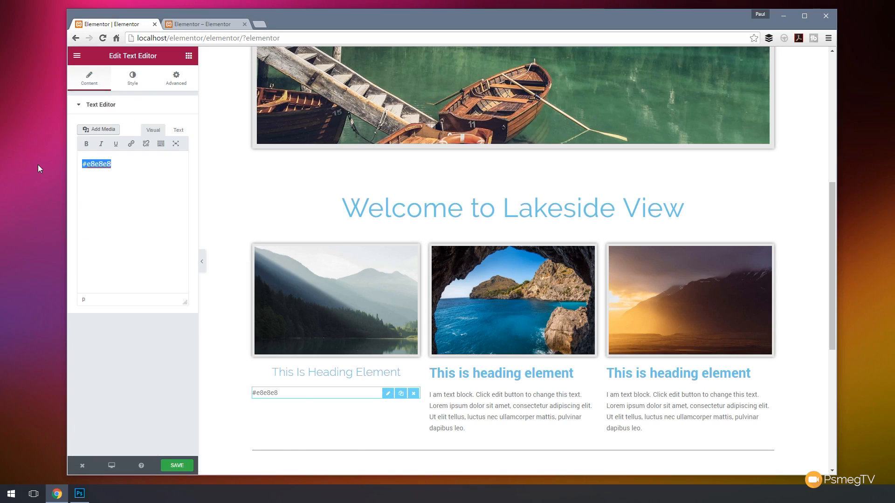
{"action": "type", "text": "Lorem ipsum dolor sit amet, consectetur adipiscing elit. Nam eu sodales libero. Praesent arcu tortor, mattis sed efficitur in, aliquet at nunc. Vestibulum laoreet dictum dapibus. Maecenas facilisis lorem vitae metus iaculis posuere. Vivamus dictum ante velit, et laoreet purus porttitor eget. Nullam sollicitudin libero purus, vitae rhoncus enim tincidunt quis. Phasellus dignissim et dolor quis rutrum. Suspendisse gravida ullamcorper ante, vitae pulvinar mauris tristique eget."}
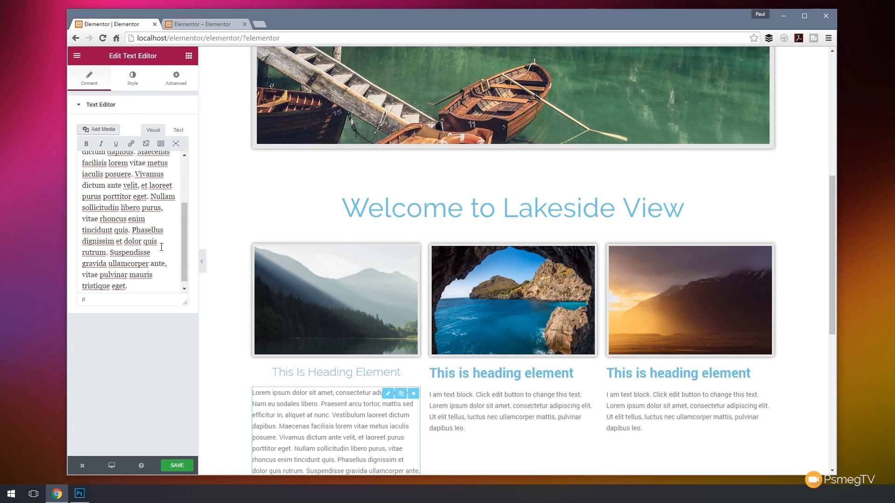
{"action": "left_click_drag", "start_coordinate": [181, 303], "coordinate": [182, 378]}
{"action": "scroll", "coordinate": [240, 223], "scroll_direction": "down", "scroll_amount": 3}
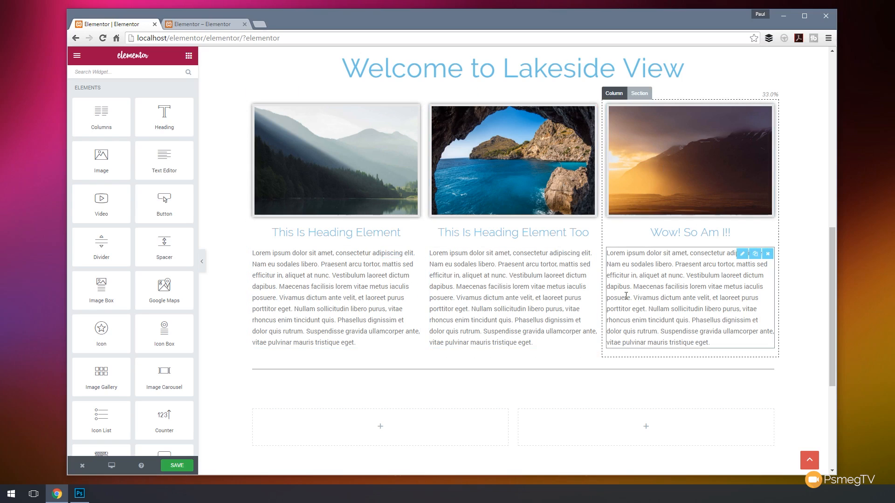
Step: Set the large lake image's bottom margin to 0 px to close the gap above the welcome heading
{"action": "scroll", "coordinate": [518, 265], "scroll_direction": "up", "scroll_amount": 3}
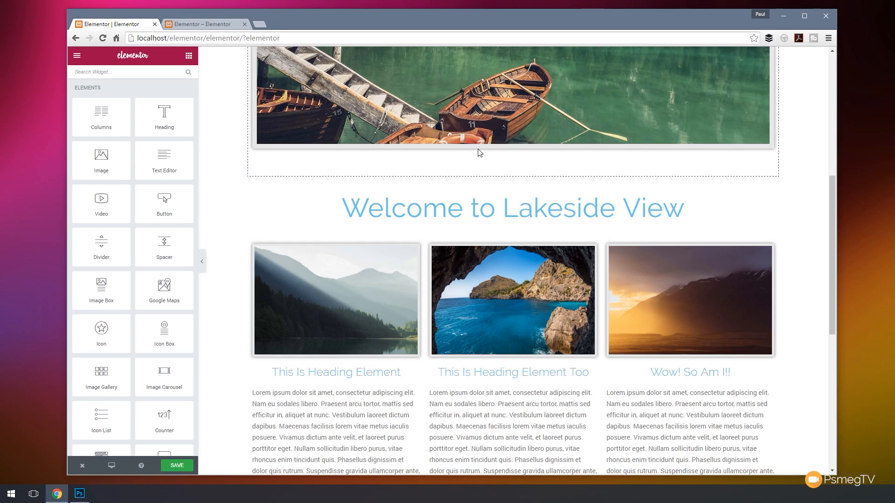
{"action": "left_click", "coordinate": [460, 110]}
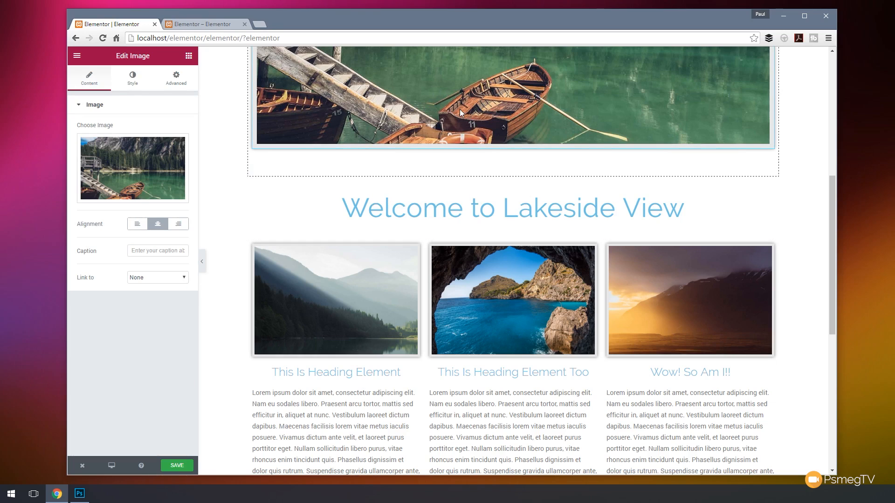
{"action": "scroll", "coordinate": [420, 177], "scroll_direction": "up", "scroll_amount": 4}
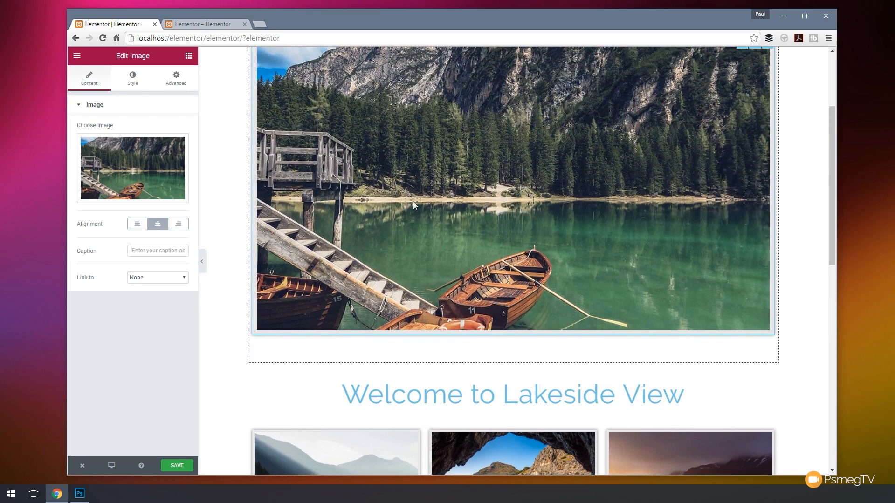
{"action": "left_click", "coordinate": [176, 78]}
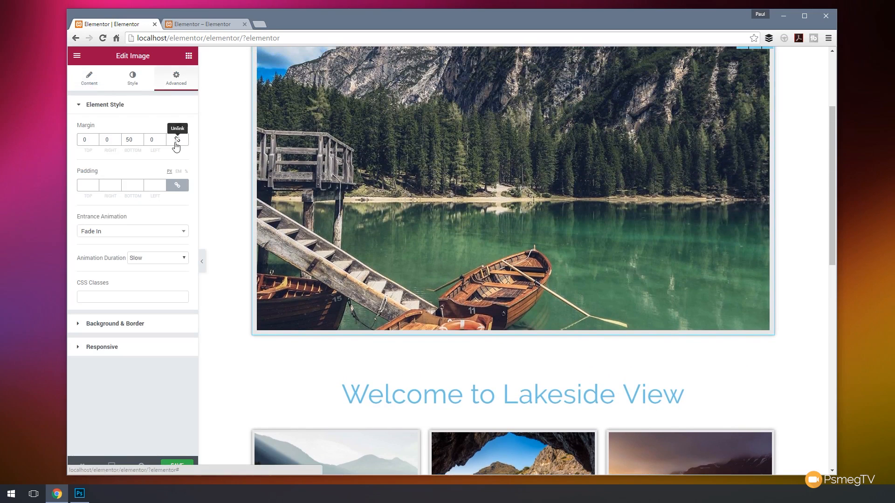
{"action": "left_click_drag", "start_coordinate": [137, 143], "coordinate": [125, 143]}
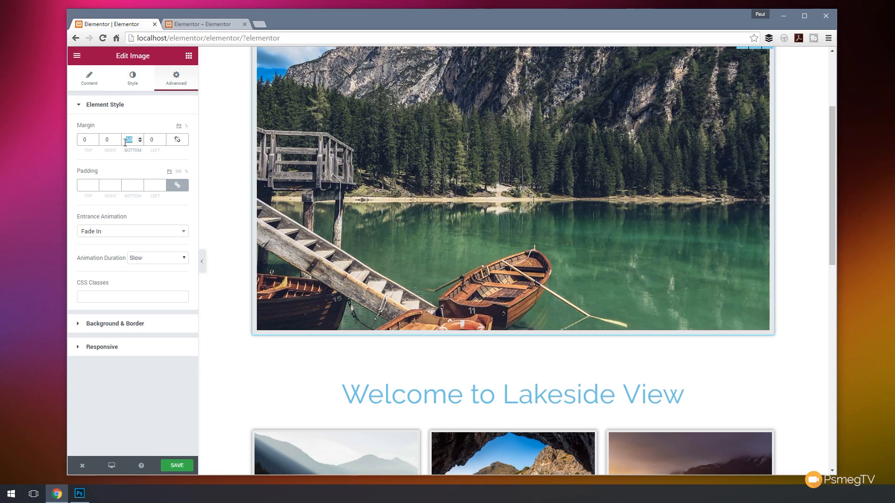
{"action": "type", "text": "0"}
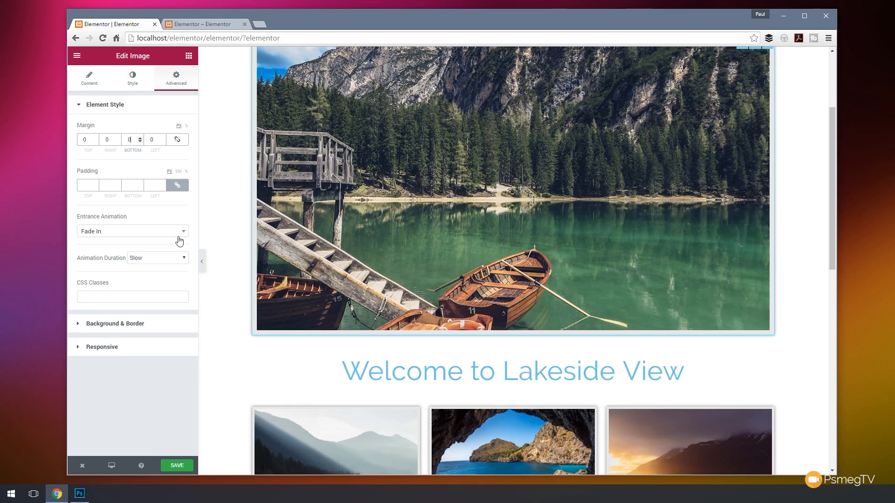
{"action": "left_click", "coordinate": [230, 312]}
Step: Set the divider below the three columns to the Dotted style and colour it light grey #e8e8e8
{"action": "scroll", "coordinate": [225, 298], "scroll_direction": "down", "scroll_amount": 5}
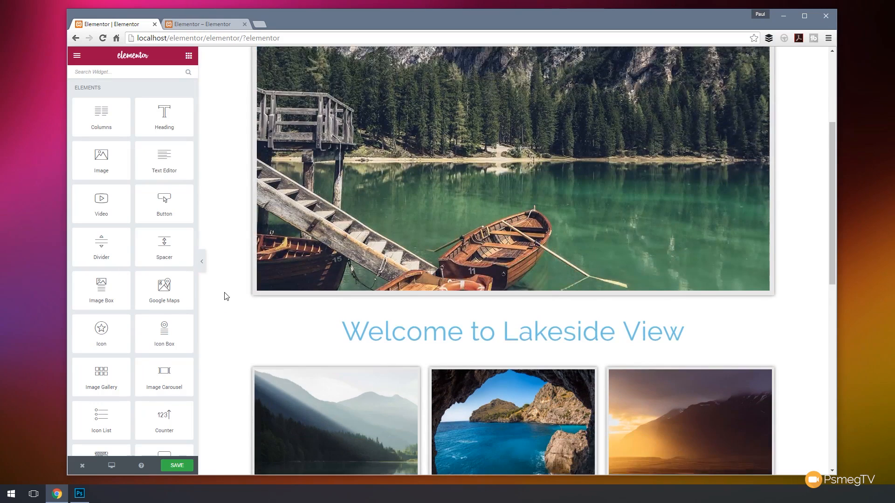
{"action": "scroll", "coordinate": [225, 296], "scroll_direction": "down", "scroll_amount": 4}
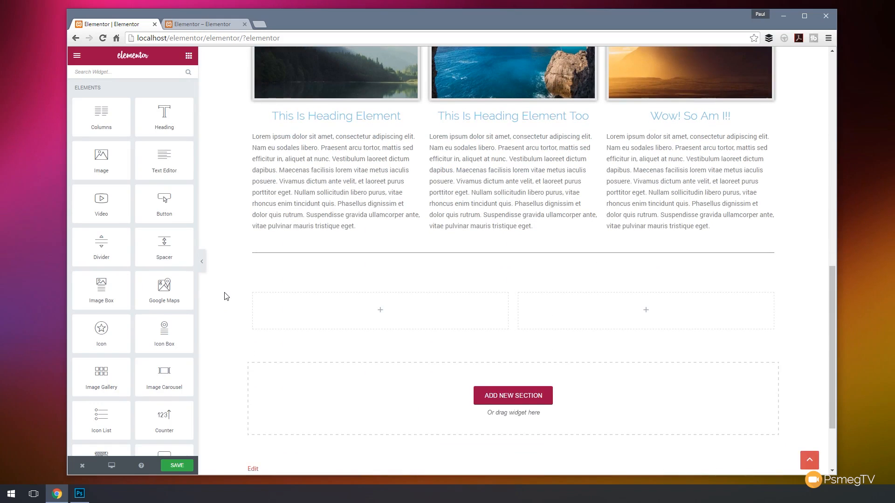
{"action": "left_click", "coordinate": [301, 260]}
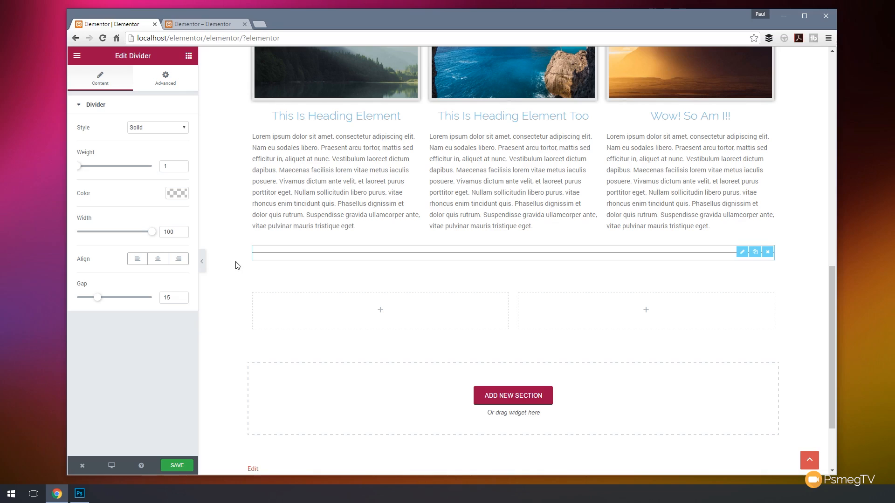
{"action": "left_click", "coordinate": [182, 127]}
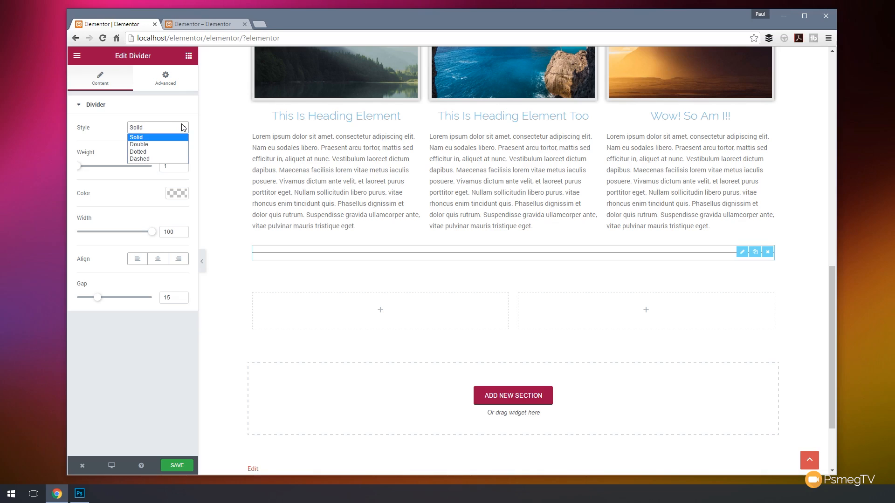
{"action": "left_click", "coordinate": [156, 155]}
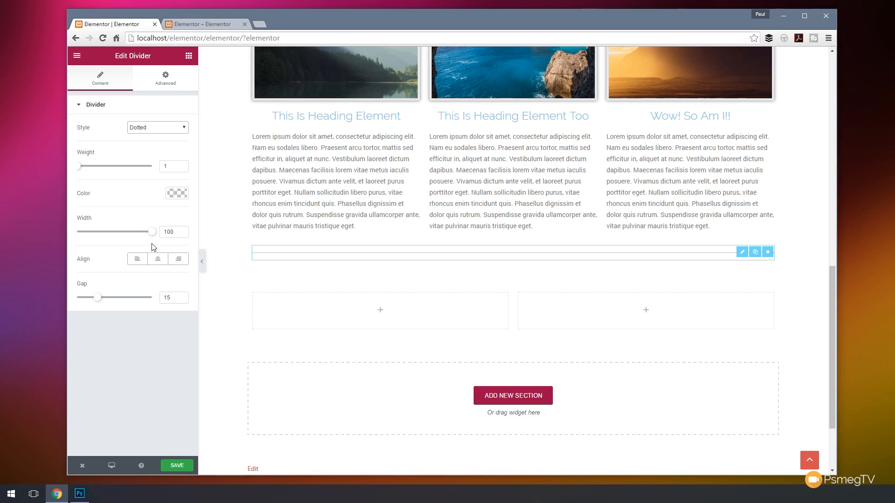
{"action": "left_click", "coordinate": [180, 200]}
{"action": "left_click_drag", "start_coordinate": [85, 219], "coordinate": [71, 212]}
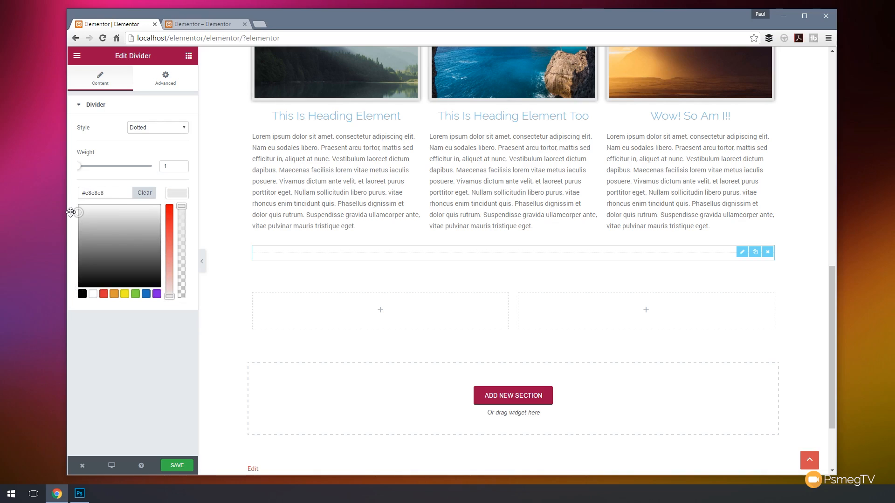
{"action": "left_click", "coordinate": [119, 334]}
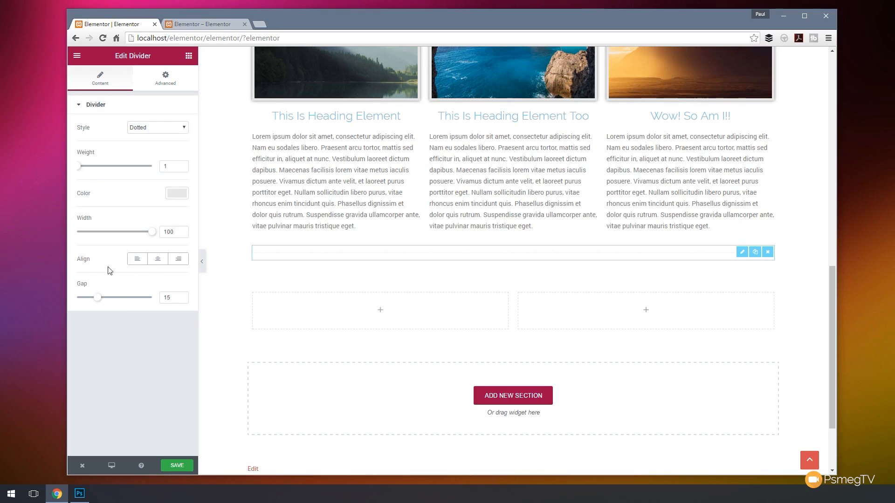
Step: Reduce the divider's width to 60 and align it to the centre
{"action": "left_click_drag", "start_coordinate": [152, 232], "coordinate": [138, 236]}
{"action": "left_click_drag", "start_coordinate": [128, 237], "coordinate": [121, 239]}
{"action": "left_click", "coordinate": [163, 261]}
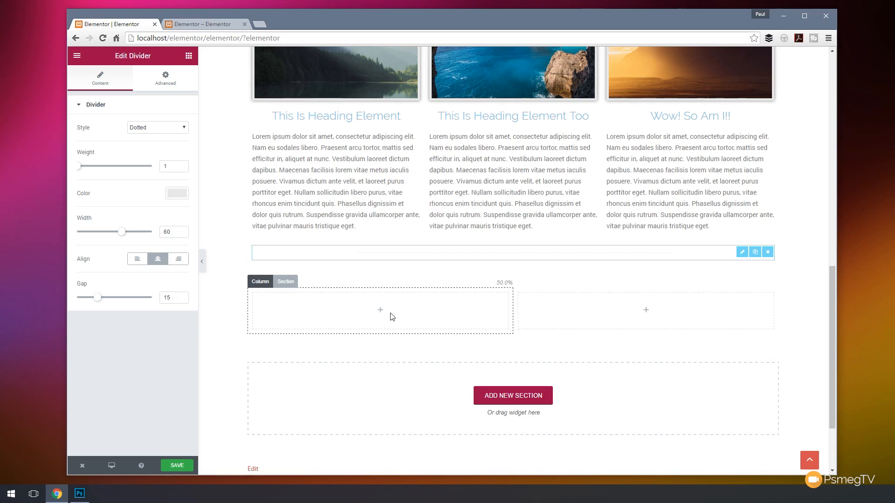
Step: Add an Image Carousel widget to the first column of the empty two-column section and a Text Editor widget to the second
{"action": "left_click", "coordinate": [645, 311]}
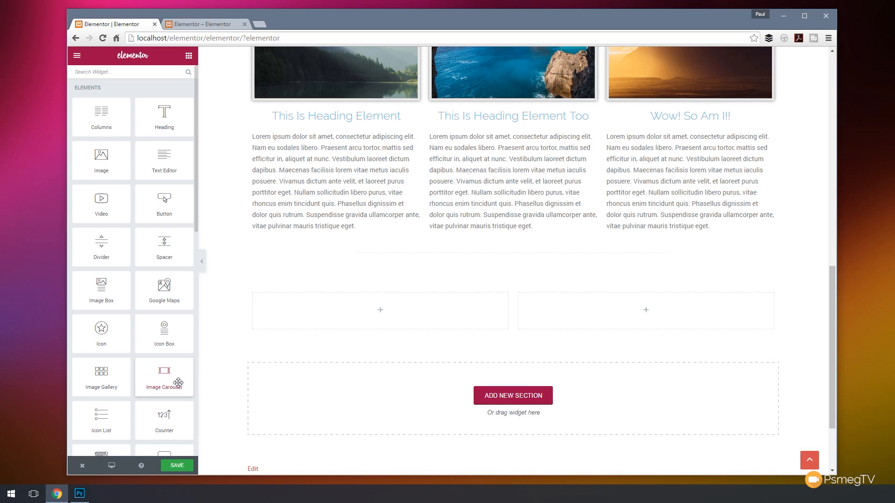
{"action": "left_click_drag", "start_coordinate": [154, 376], "coordinate": [373, 309]}
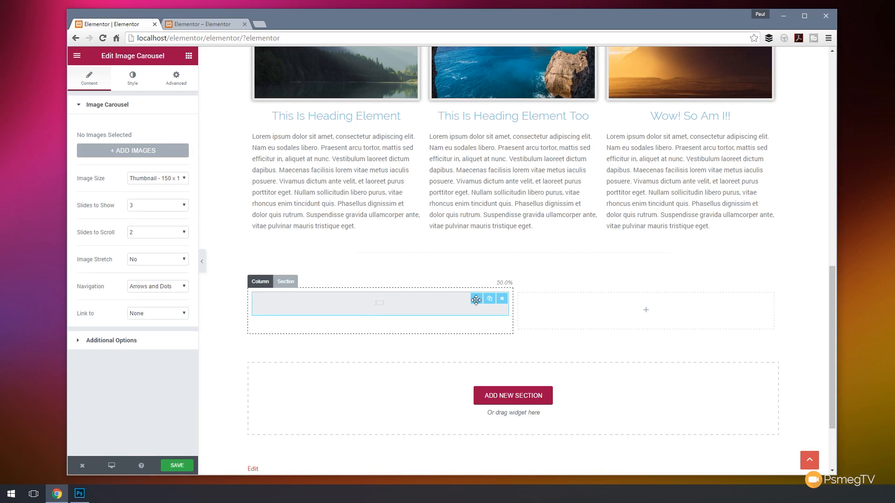
{"action": "left_click", "coordinate": [620, 316]}
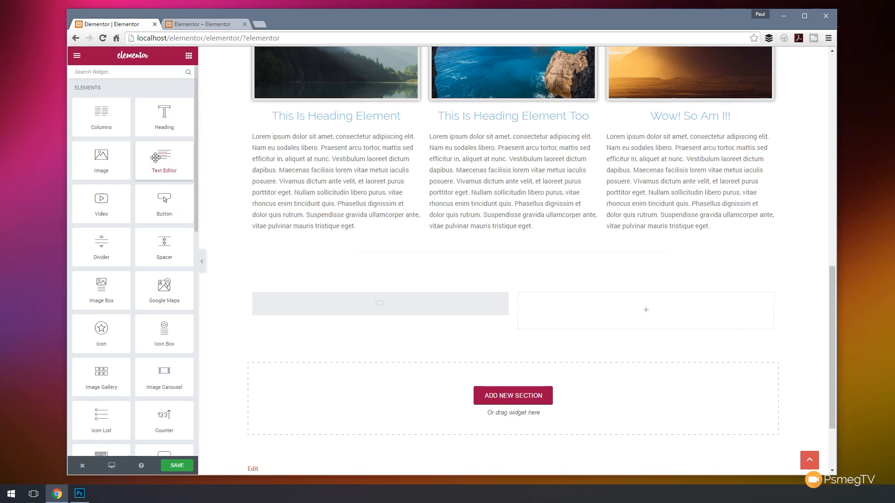
{"action": "left_click_drag", "start_coordinate": [155, 158], "coordinate": [592, 331]}
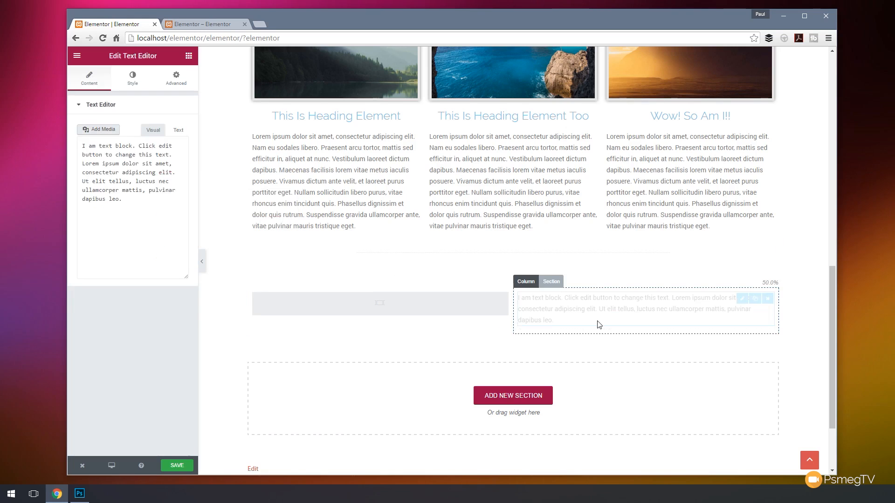
Step: Fill the image carousel with a gallery of the misty mountain lake, sunset mountain and sea cave images from the media library
{"action": "left_click", "coordinate": [394, 301]}
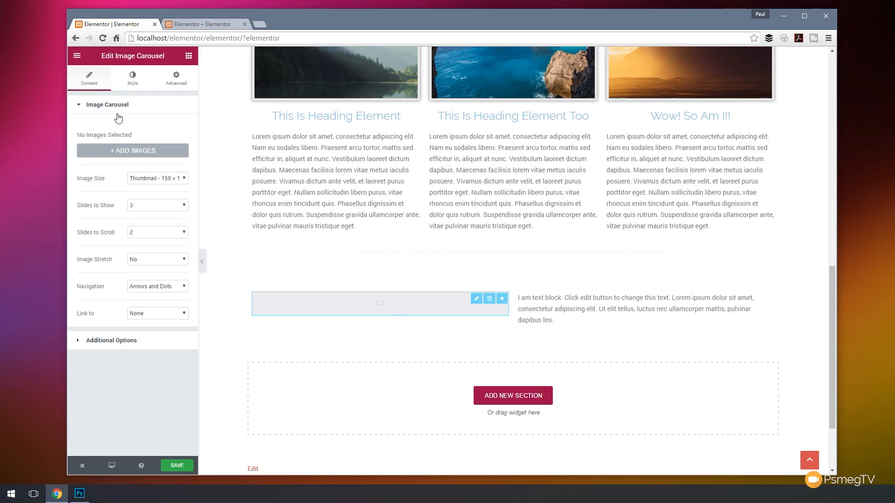
{"action": "left_click", "coordinate": [133, 151]}
{"action": "left_click", "coordinate": [223, 159]}
{"action": "left_click", "coordinate": [302, 173]}
{"action": "left_click", "coordinate": [379, 176]}
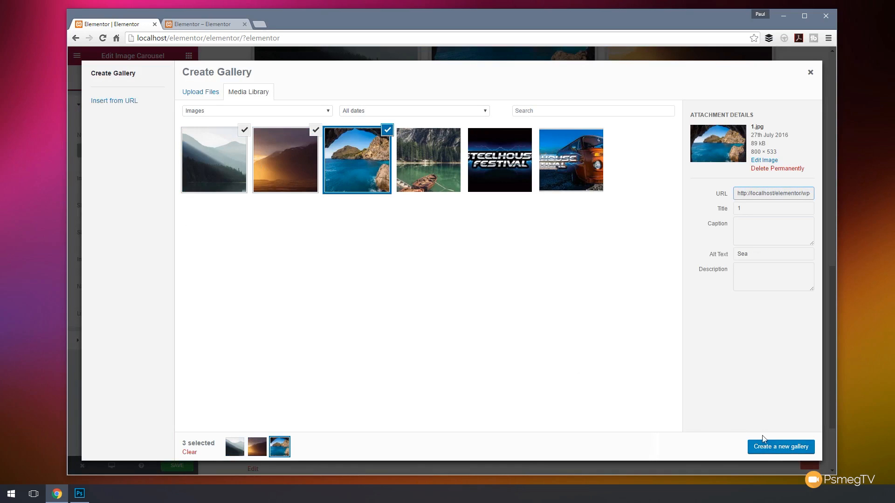
{"action": "left_click", "coordinate": [775, 447]}
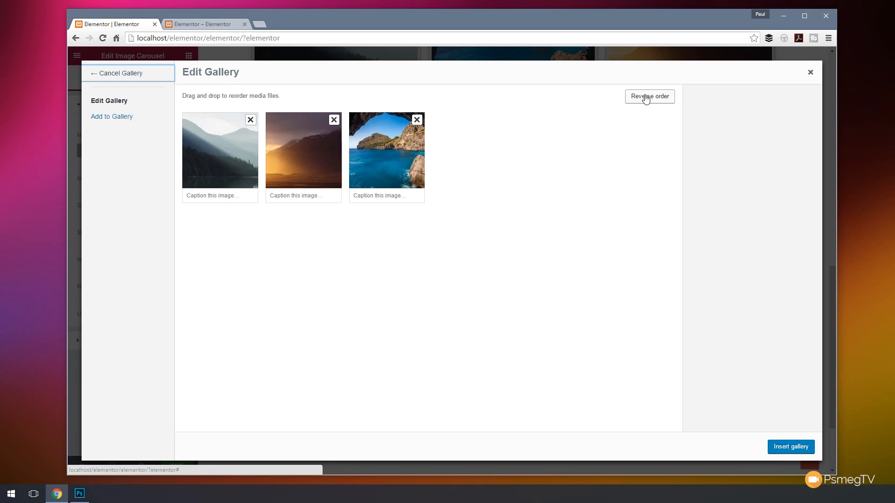
{"action": "left_click", "coordinate": [791, 447]}
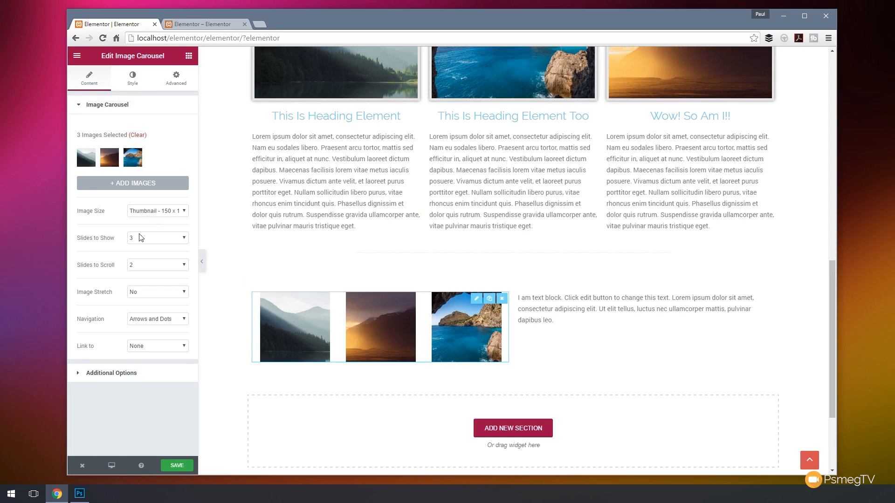
Step: Set the carousel to show 1 slide at a time and its image size to Medium Large - 768 x 0
{"action": "left_click", "coordinate": [155, 239]}
{"action": "left_click", "coordinate": [155, 249]}
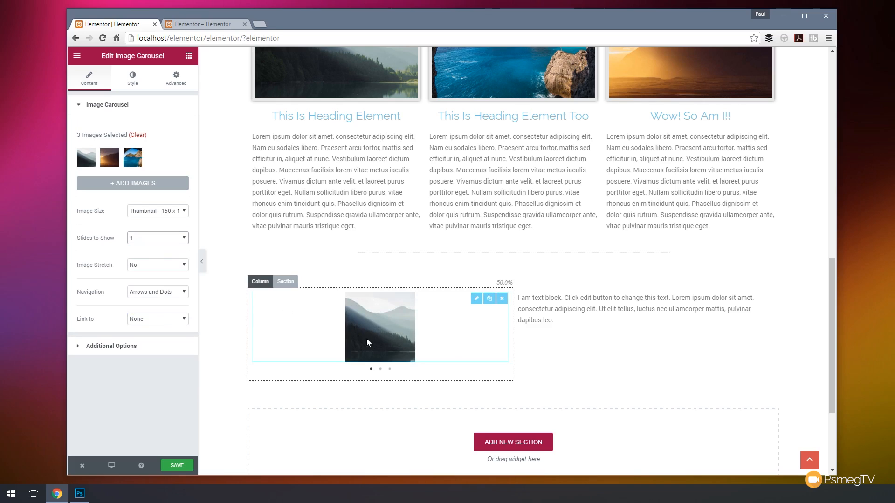
{"action": "left_click", "coordinate": [186, 213]}
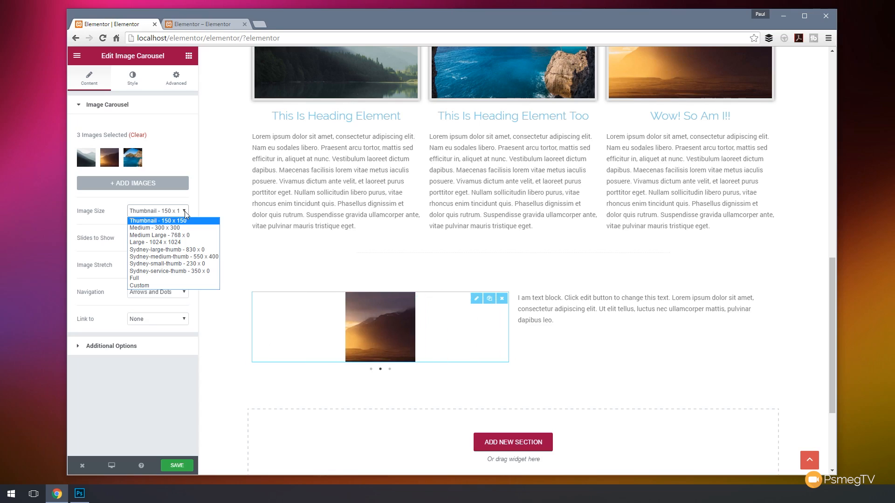
{"action": "left_click", "coordinate": [175, 235]}
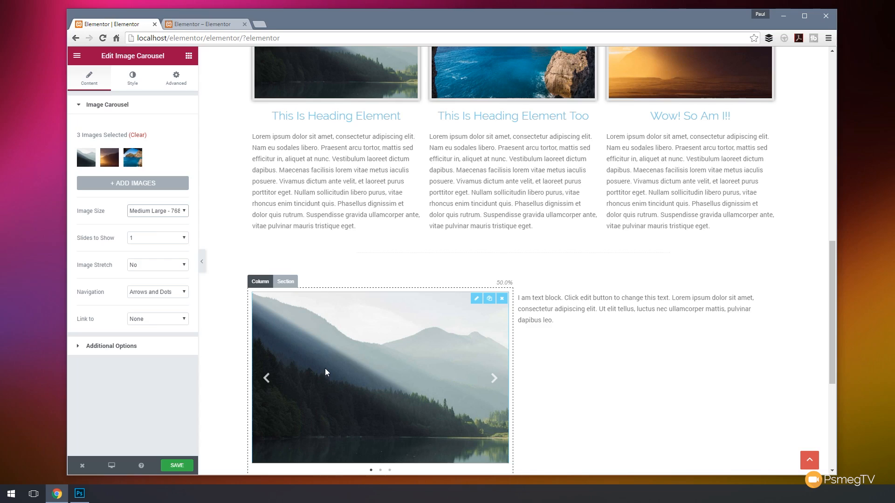
{"action": "scroll", "coordinate": [242, 310], "scroll_direction": "down", "scroll_amount": 1}
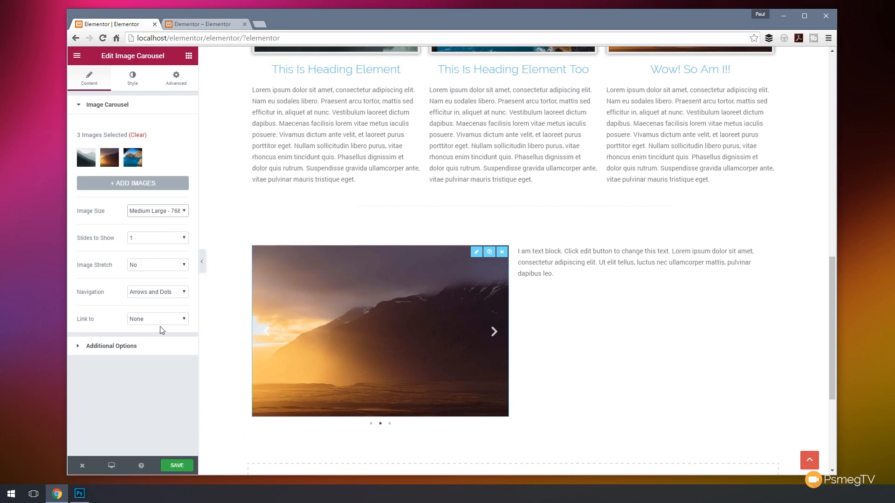
Step: Try linking the carousel images to Media File, and return the link setting to None
{"action": "left_click", "coordinate": [168, 320]}
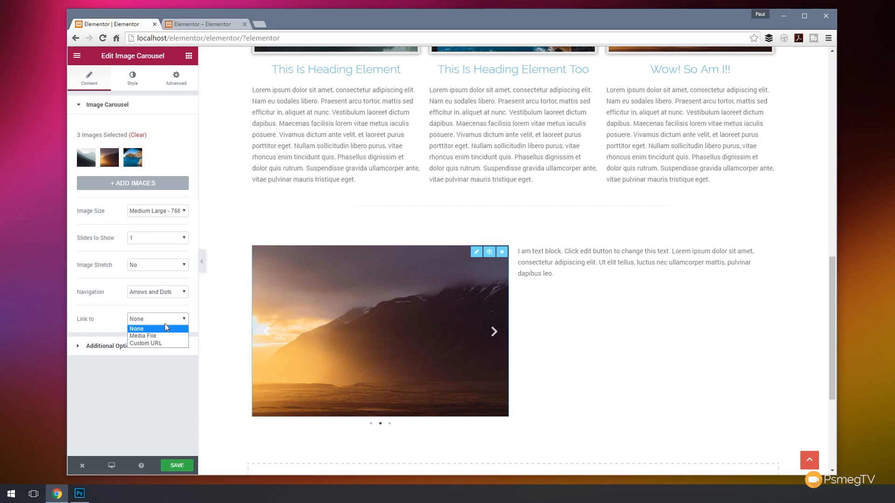
{"action": "left_click", "coordinate": [158, 336]}
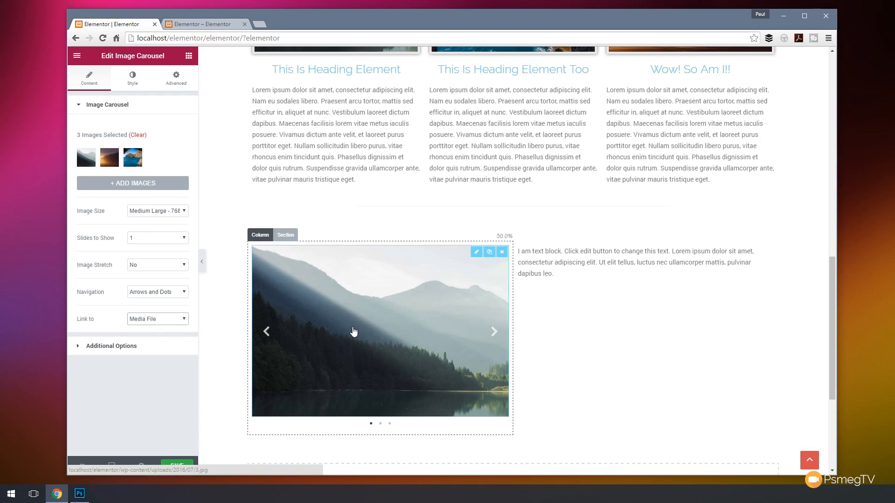
{"action": "left_click", "coordinate": [183, 319]}
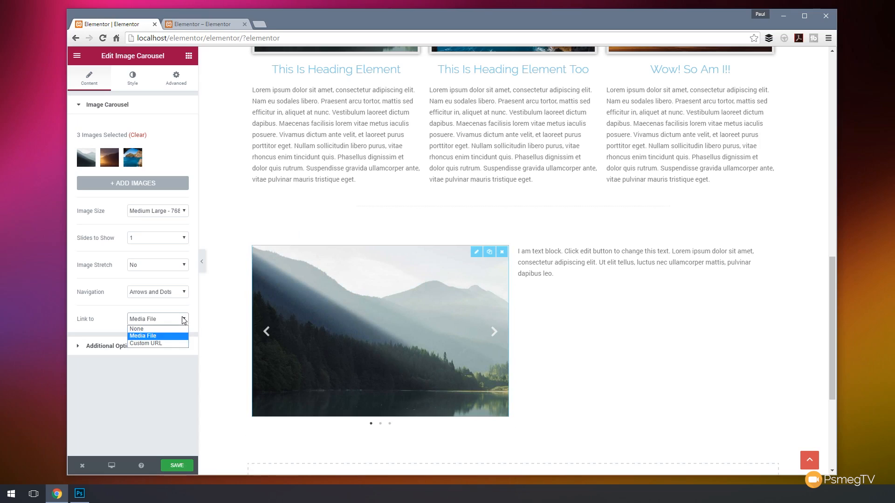
{"action": "left_click", "coordinate": [160, 328]}
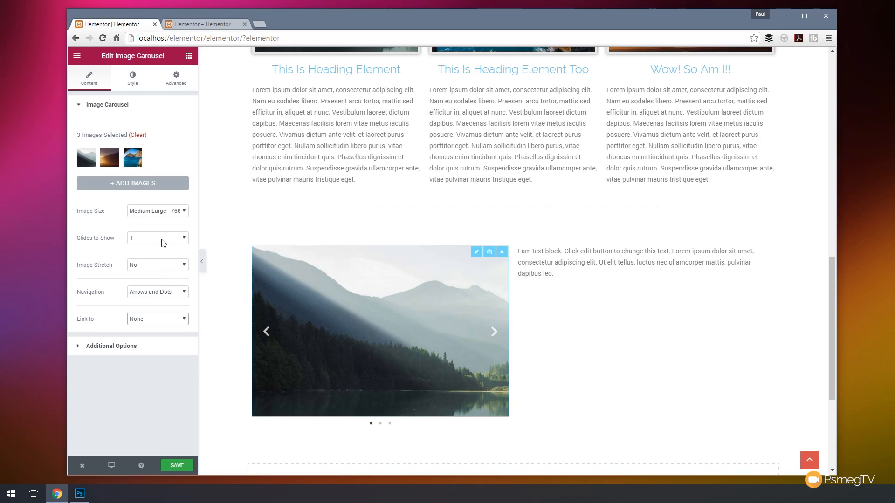
Step: Set the image carousel's navigation to Arrows
{"action": "left_click", "coordinate": [153, 292]}
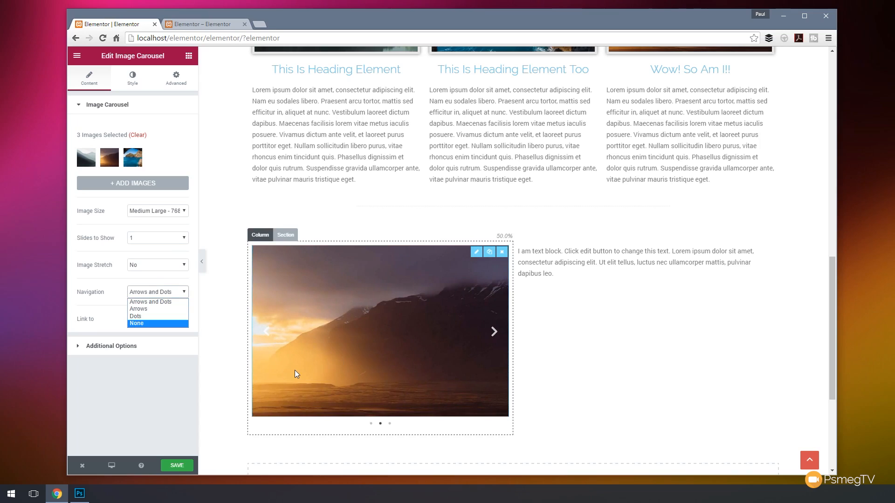
{"action": "left_click", "coordinate": [391, 425]}
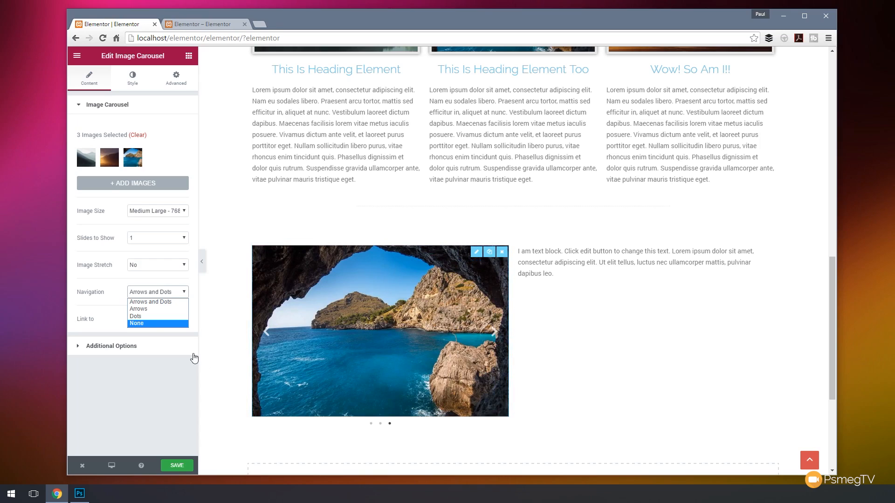
{"action": "left_click", "coordinate": [140, 310]}
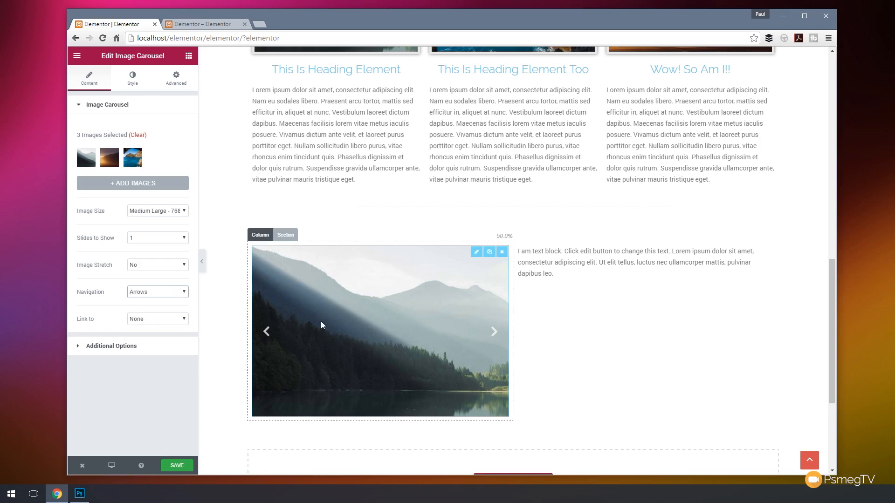
Step: Check the carousel's additional options for Pause on Hover and Autoplay, keeping both at Yes
{"action": "left_click", "coordinate": [116, 347]}
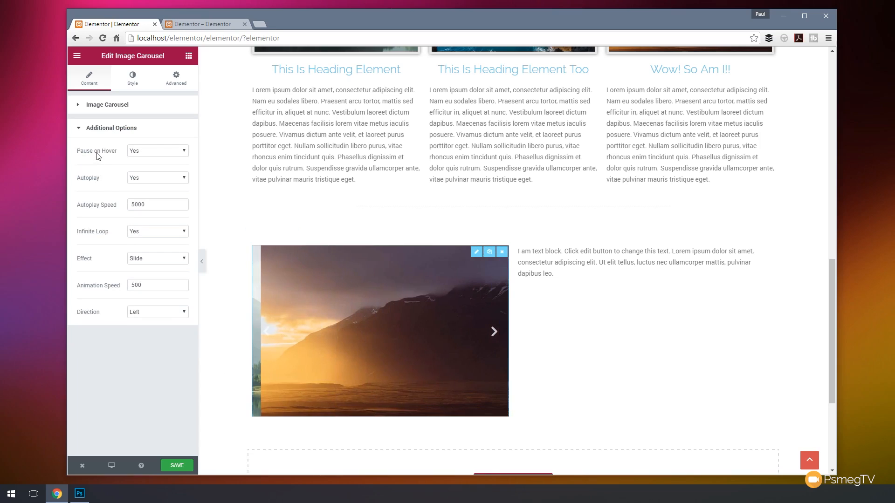
{"action": "left_click", "coordinate": [157, 156]}
{"action": "left_click", "coordinate": [157, 159]}
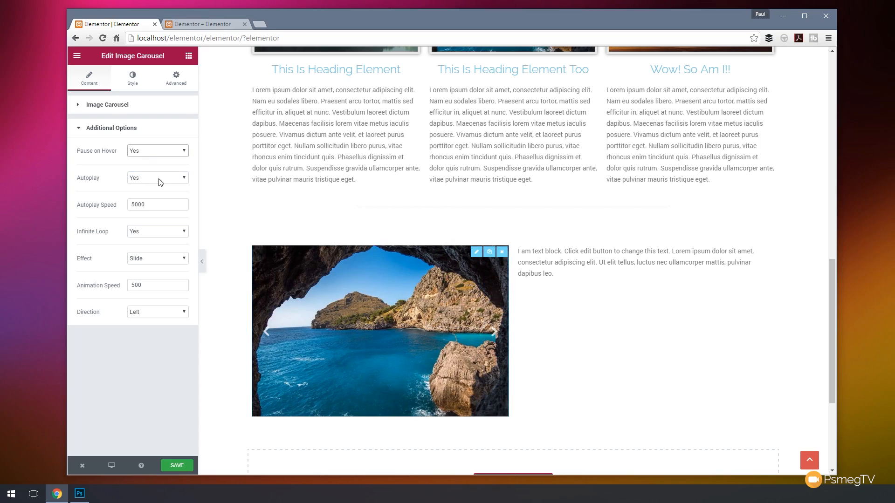
{"action": "left_click", "coordinate": [163, 179]}
{"action": "left_click", "coordinate": [164, 182]}
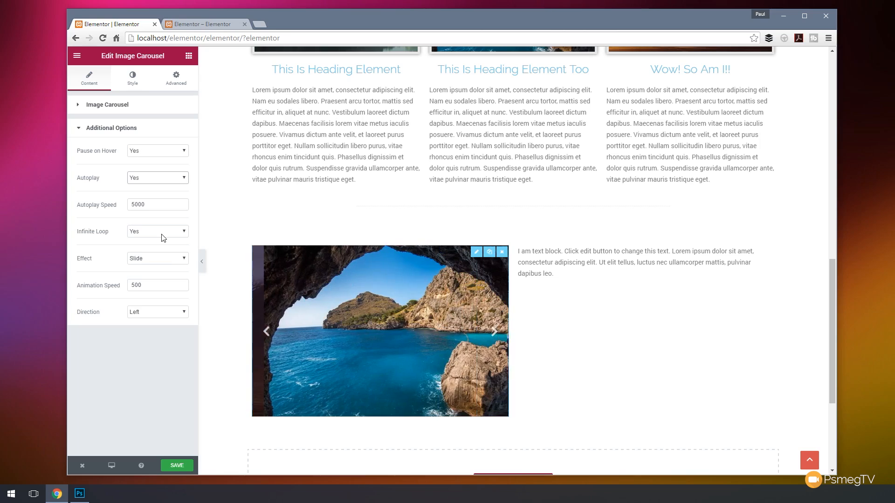
Step: Try the Fade effect on the carousel, and return the effect to Slide
{"action": "left_click", "coordinate": [158, 259]}
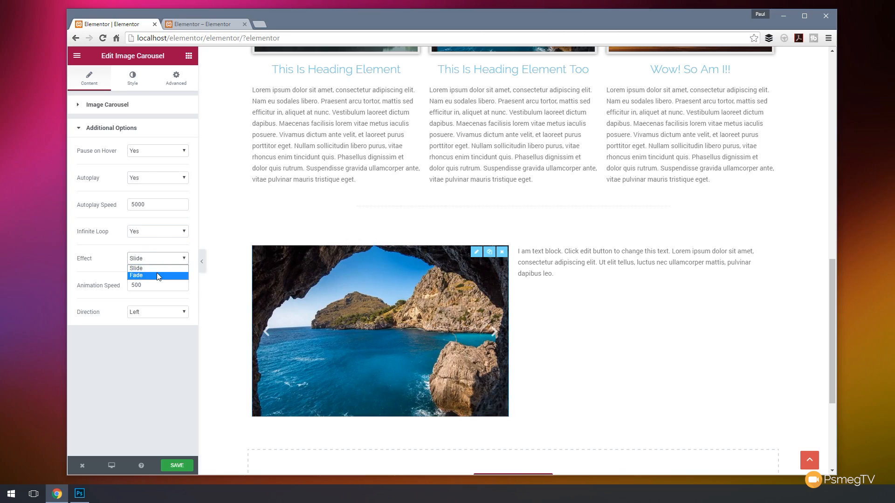
{"action": "left_click", "coordinate": [157, 275]}
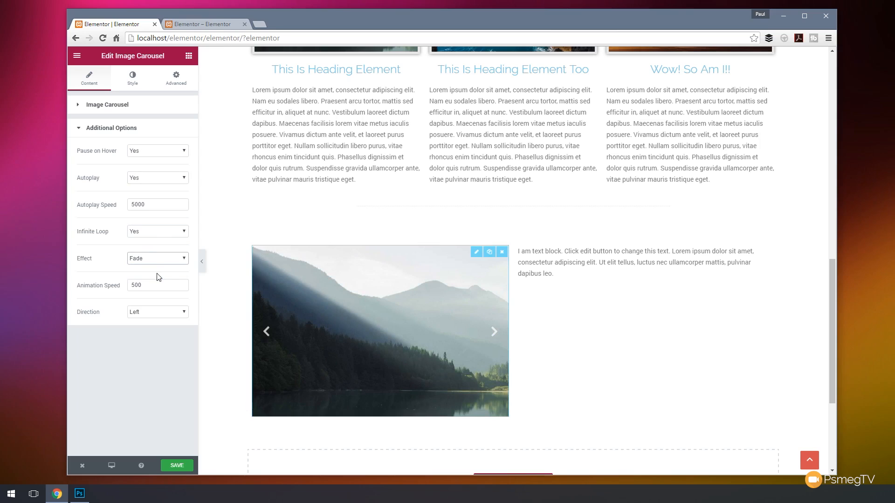
{"action": "left_click", "coordinate": [162, 260]}
{"action": "left_click", "coordinate": [159, 269]}
Step: Give the image carousel element a solid border with a width of 5 on all four sides
{"action": "left_click", "coordinate": [133, 78]}
{"action": "left_click", "coordinate": [103, 132]}
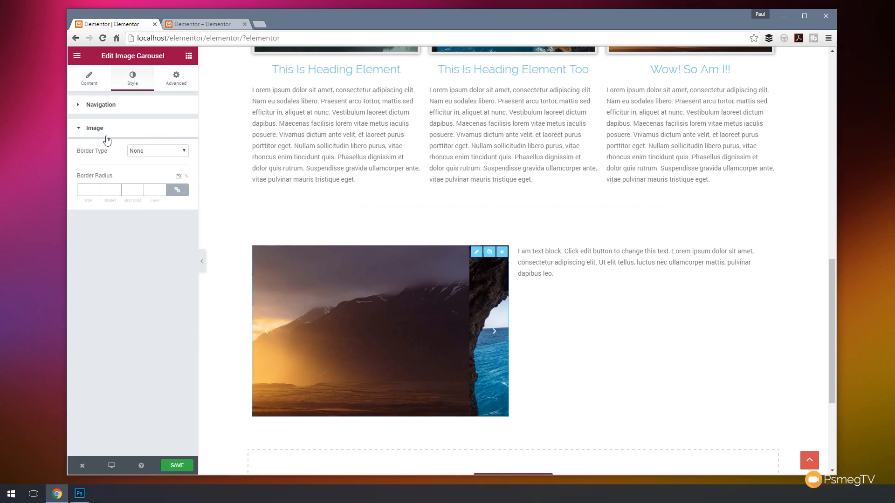
{"action": "left_click", "coordinate": [173, 78]}
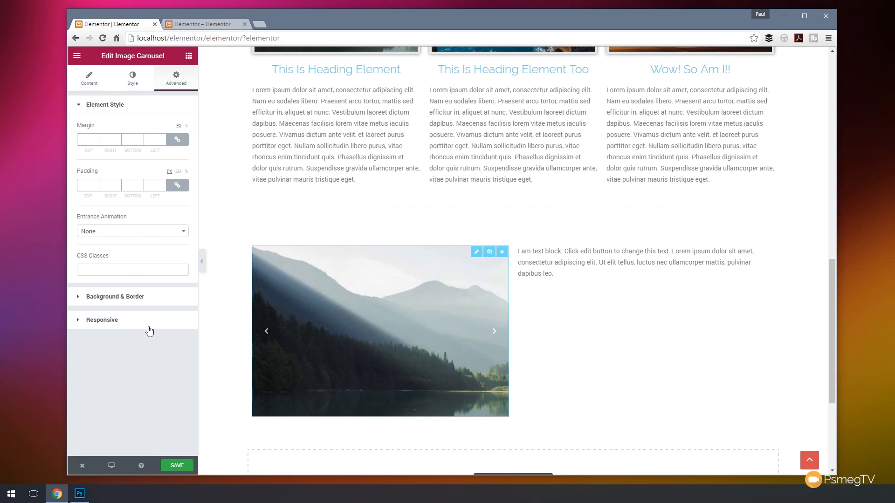
{"action": "left_click", "coordinate": [122, 301]}
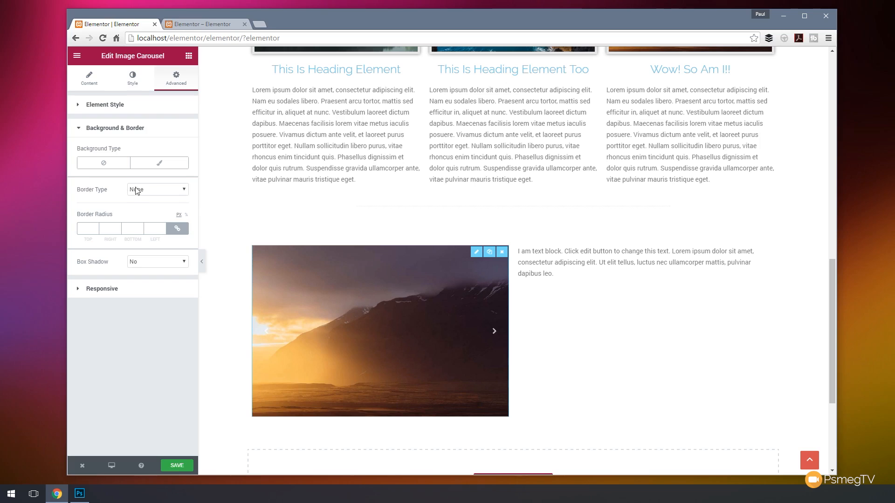
{"action": "left_click", "coordinate": [158, 190]}
{"action": "left_click", "coordinate": [151, 206]}
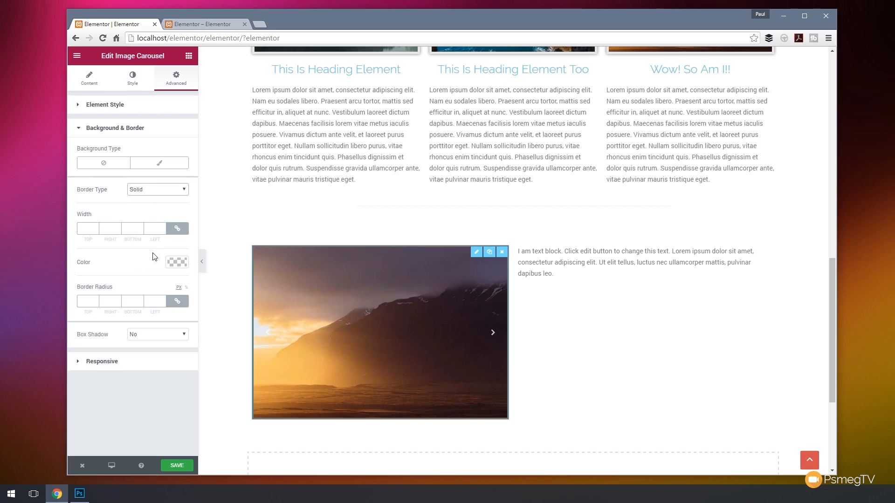
{"action": "left_click", "coordinate": [89, 229]}
{"action": "type", "text": "5"}
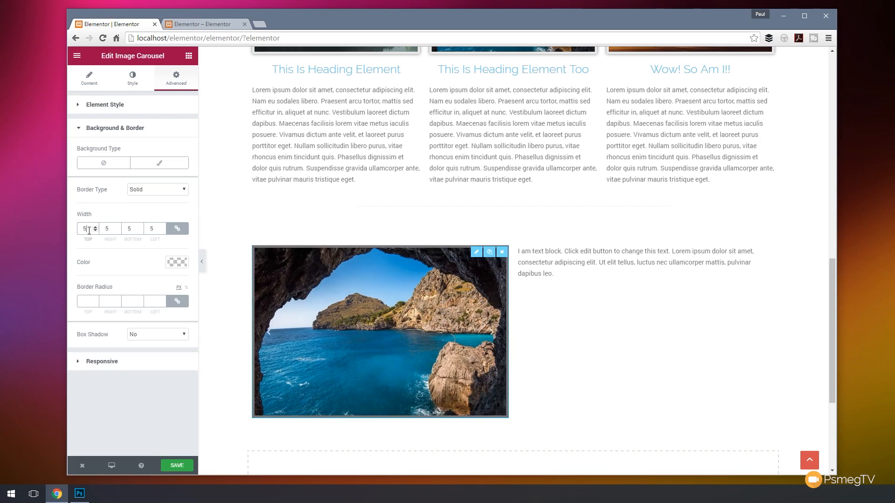
Step: Color the carousel's border light grey, #e0e0e0, and turn on its box shadow
{"action": "left_click", "coordinate": [177, 262]}
{"action": "left_click_drag", "start_coordinate": [126, 289], "coordinate": [69, 283]}
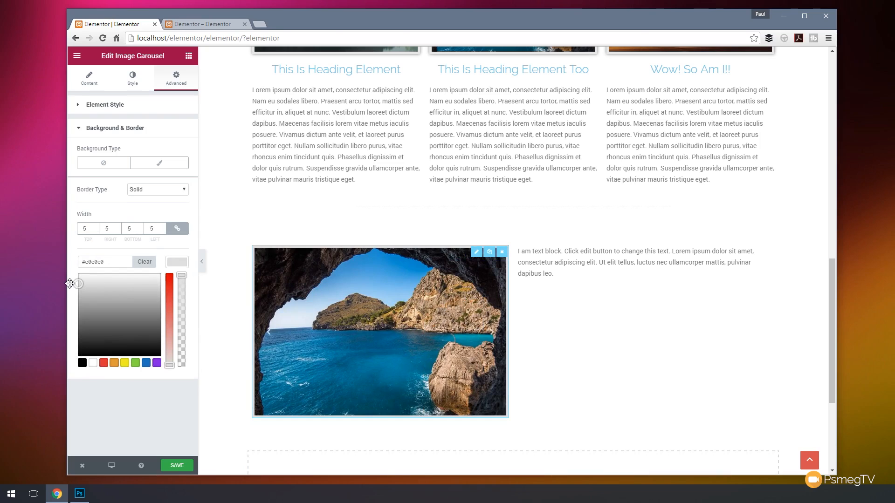
{"action": "left_click", "coordinate": [135, 406]}
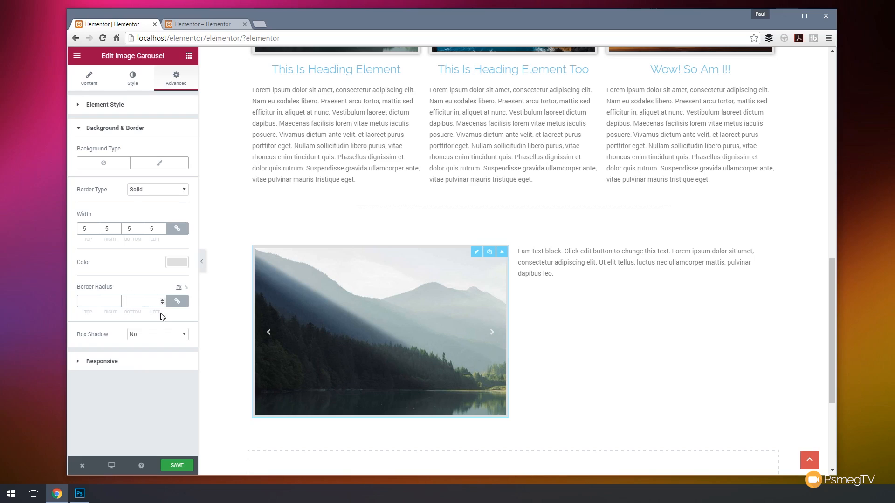
{"action": "left_click", "coordinate": [155, 339]}
{"action": "left_click", "coordinate": [144, 348]}
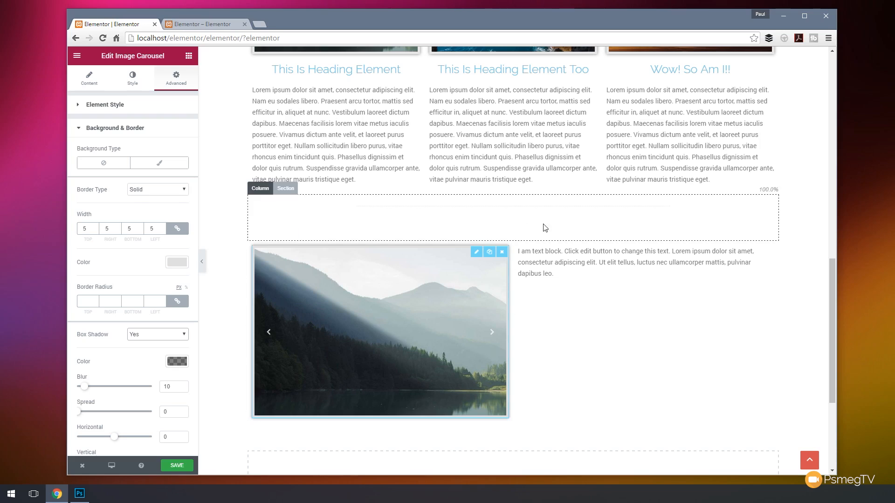
Step: Replace the text block beside the carousel with the copied lorem ipsum passage and start new paragraphs at "Cum sociis" and "Pellentesque"
{"action": "left_click", "coordinate": [554, 276]}
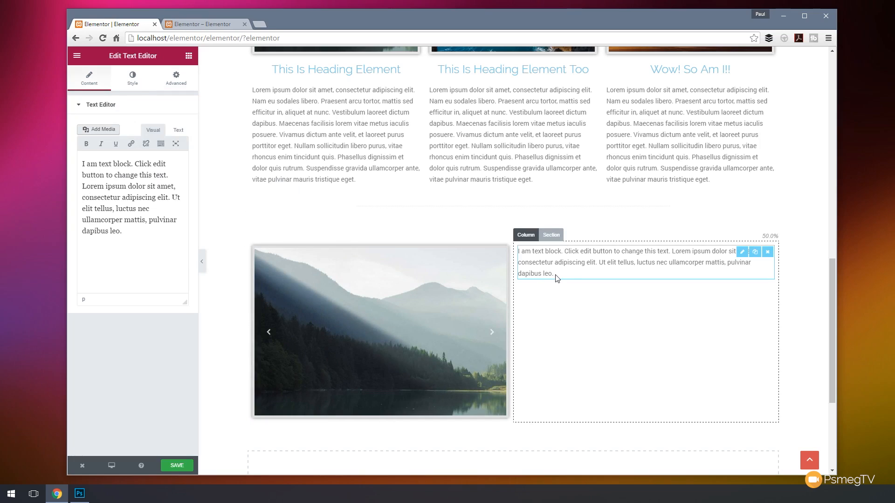
{"action": "left_click_drag", "start_coordinate": [132, 230], "coordinate": [42, 164]}
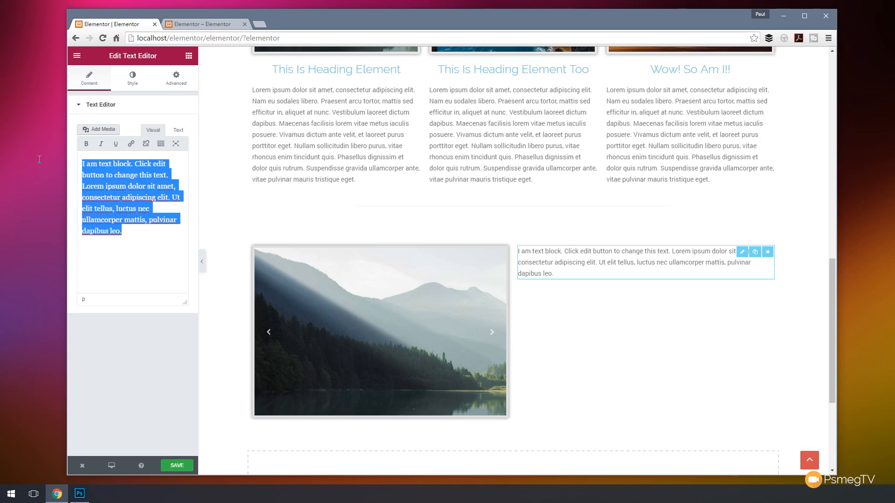
{"action": "key", "text": "ctrl+v"}
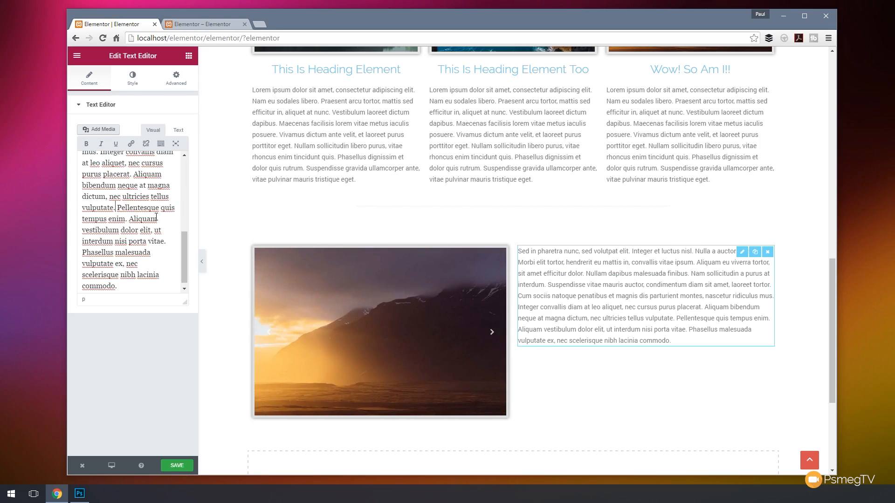
{"action": "key", "text": "Return"}
{"action": "scroll", "coordinate": [165, 216], "scroll_direction": "up", "scroll_amount": 1}
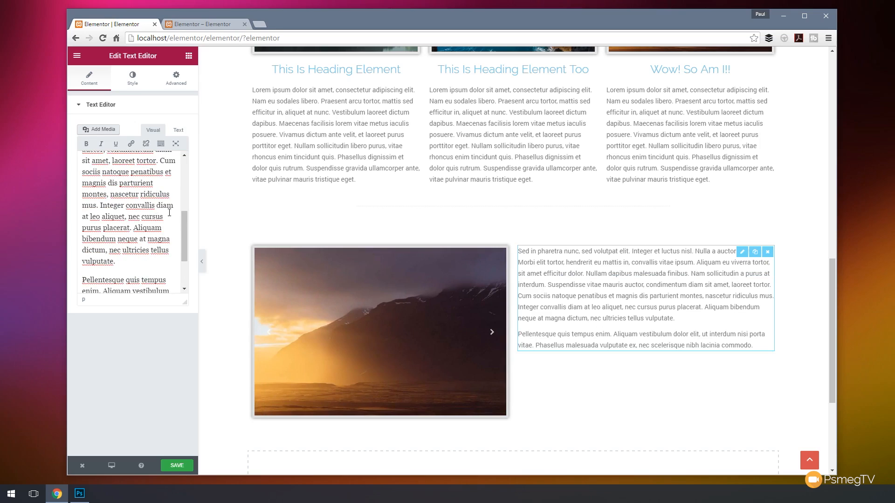
{"action": "left_click", "coordinate": [159, 162]}
{"action": "key", "text": "Return"}
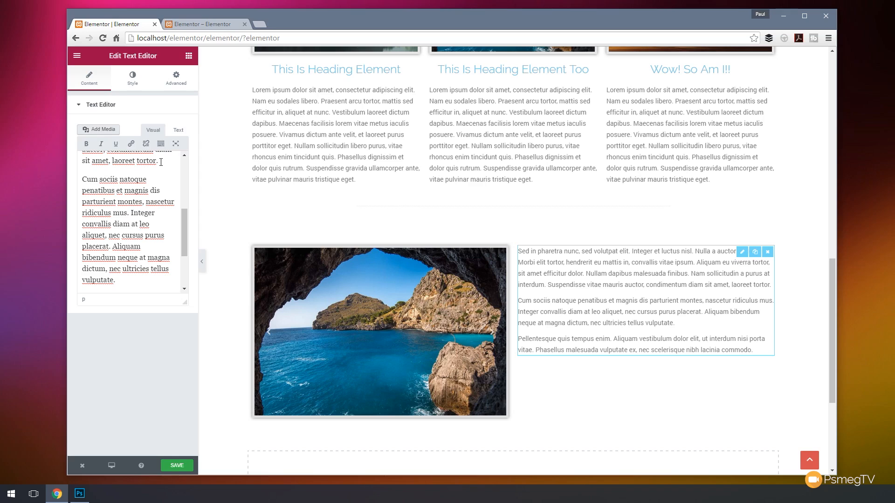
Step: Insert the bold line "This is a slideshow!" above the first paragraph of the text block
{"action": "left_click_drag", "start_coordinate": [182, 216], "coordinate": [184, 163]}
{"action": "left_click", "coordinate": [83, 163]}
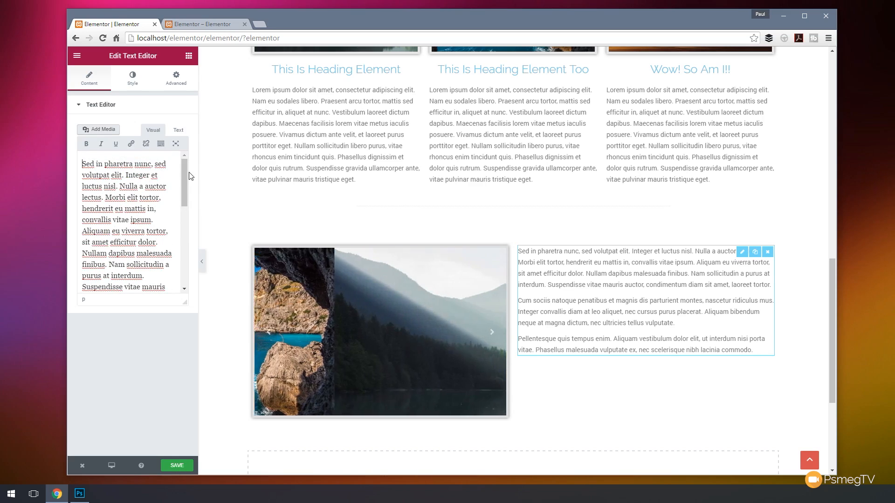
{"action": "key", "text": "Return"}
{"action": "type", "text": "T"}
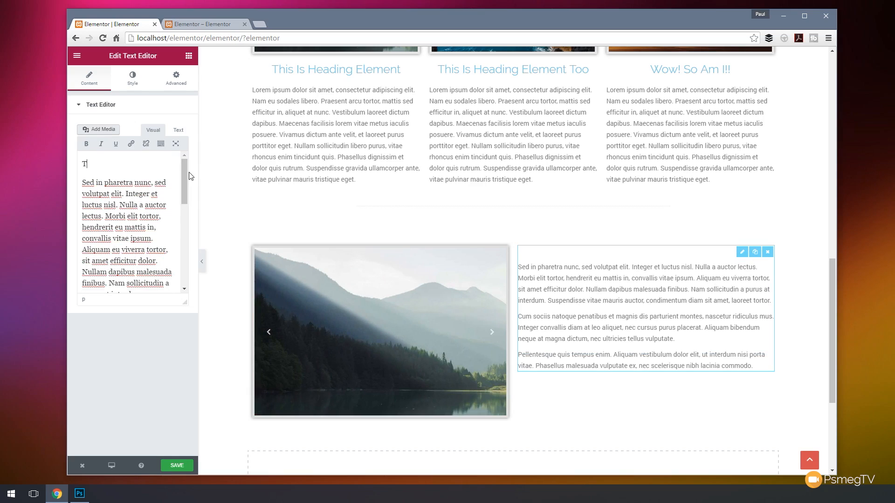
{"action": "type", "text": "his is a slideshow!"}
{"action": "left_click_drag", "start_coordinate": [147, 164], "coordinate": [75, 147]}
{"action": "left_click", "coordinate": [88, 144]}
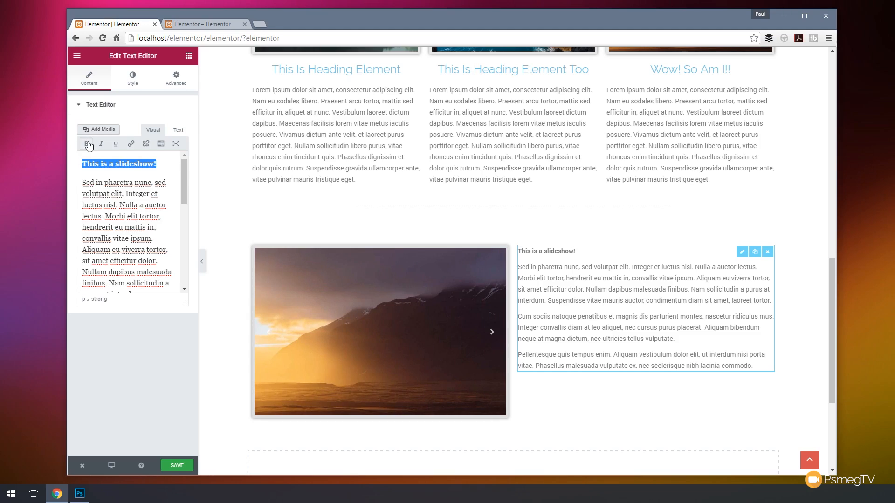
Step: Format the "This is a slideshow!" line as Heading 3 and save the page
{"action": "left_click", "coordinate": [160, 144]}
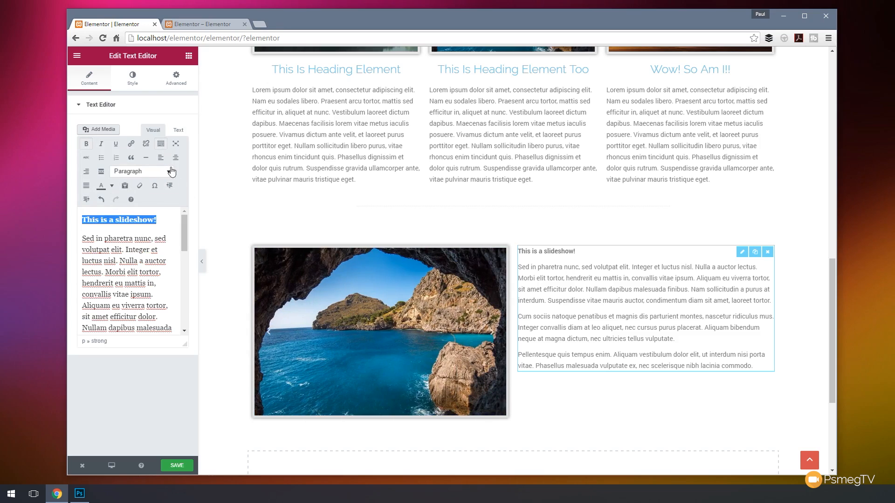
{"action": "left_click", "coordinate": [171, 172]}
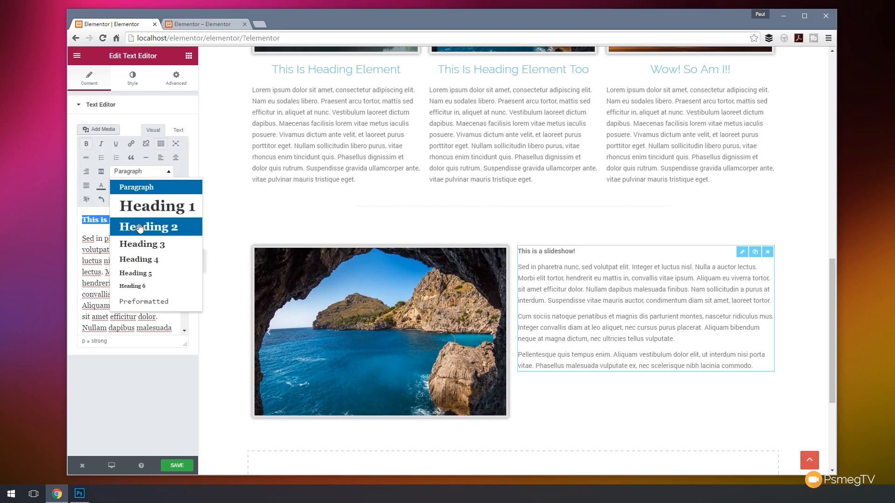
{"action": "left_click", "coordinate": [139, 227]}
{"action": "left_click", "coordinate": [171, 171]}
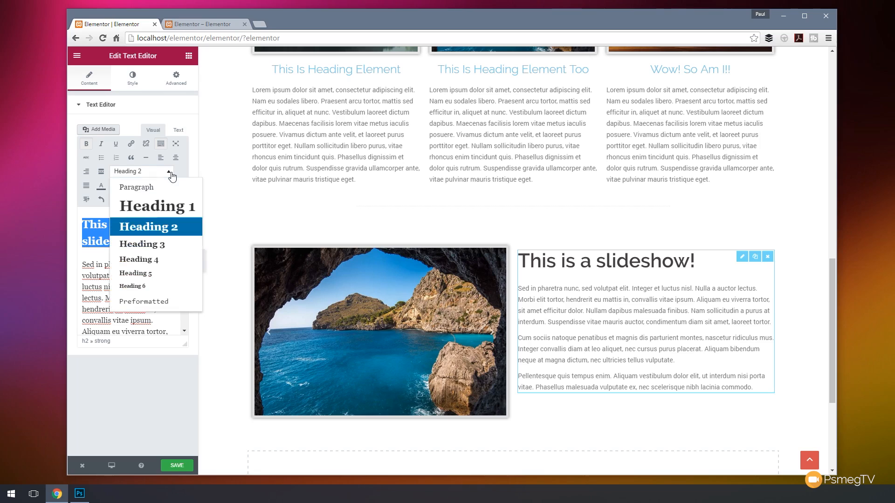
{"action": "left_click", "coordinate": [142, 245]}
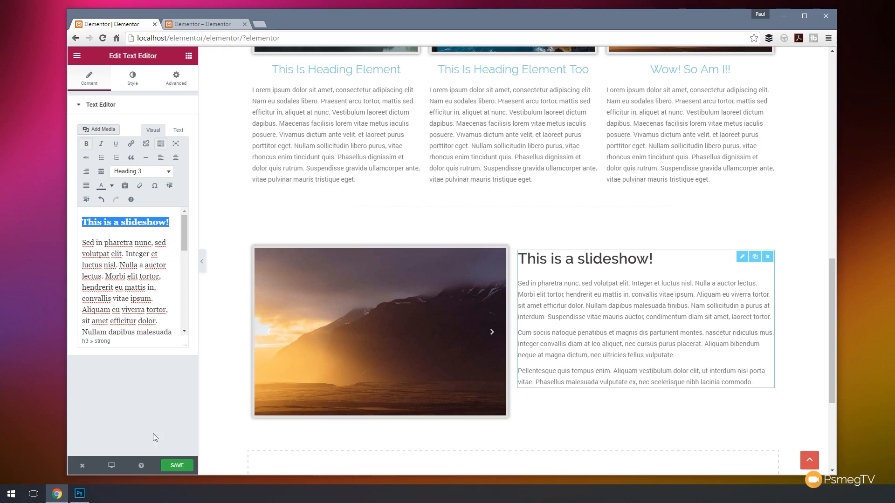
{"action": "left_click", "coordinate": [138, 429]}
{"action": "left_click", "coordinate": [180, 466]}
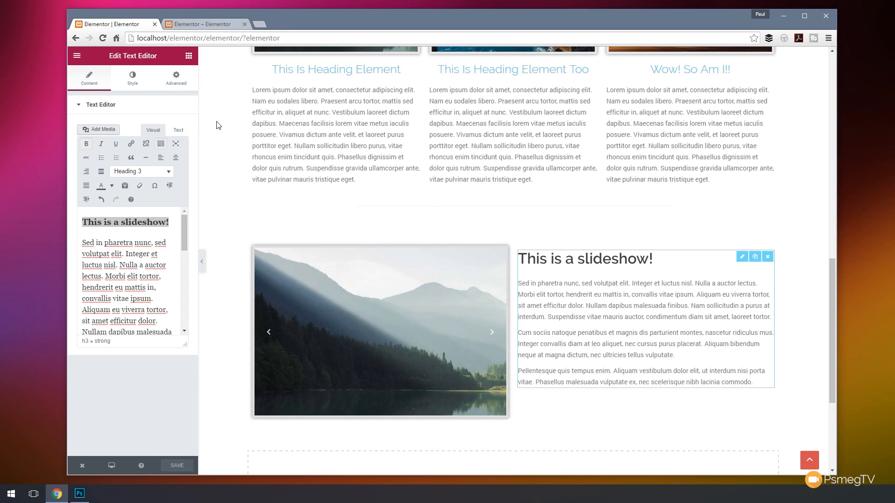
{"action": "left_click", "coordinate": [189, 57]}
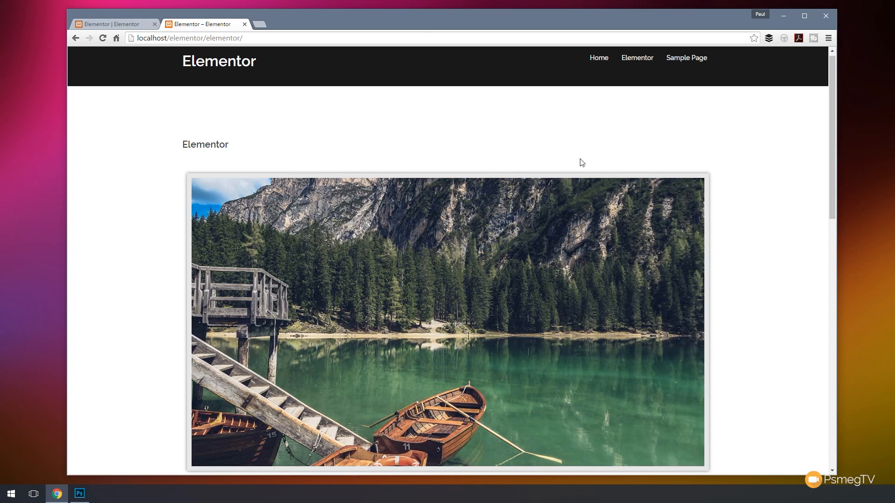
Step: Review the live page's images, headings and text, step through the slideshow in both directions, and return to the Elementor editor
{"action": "scroll", "coordinate": [721, 173], "scroll_direction": "down", "scroll_amount": 6}
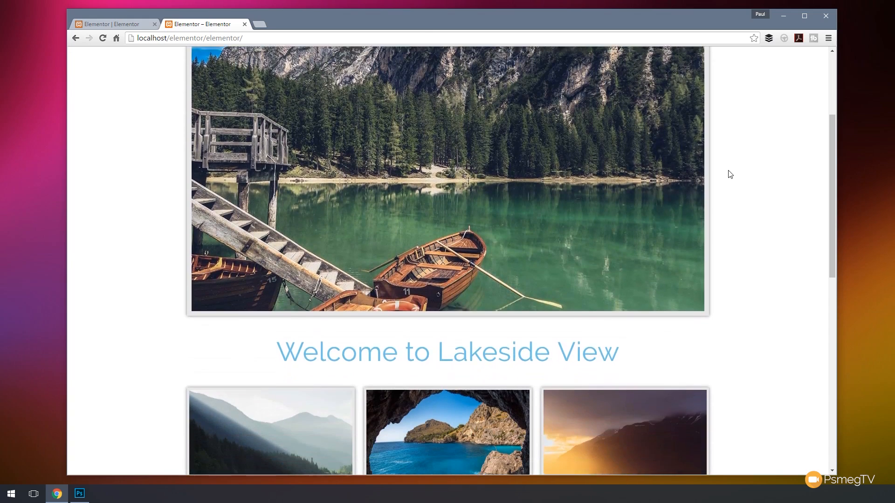
{"action": "scroll", "coordinate": [730, 174], "scroll_direction": "down", "scroll_amount": 1}
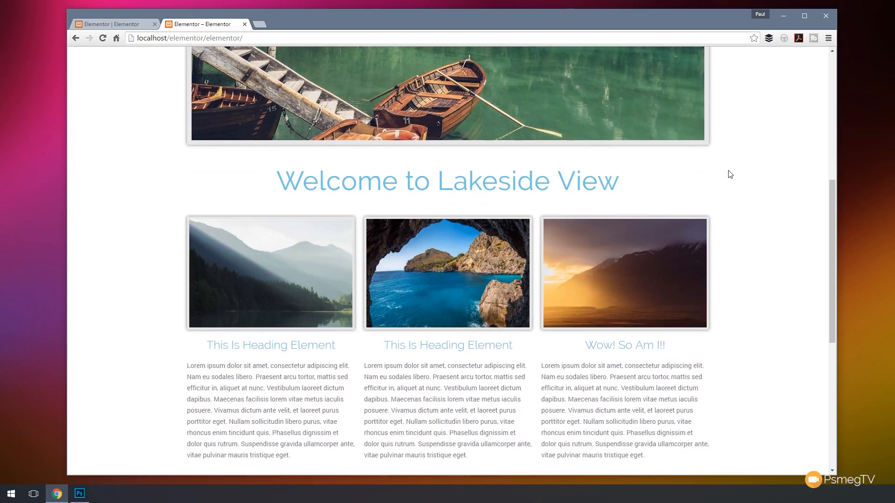
{"action": "mouse_move", "coordinate": [588, 121]}
{"action": "scroll", "coordinate": [745, 189], "scroll_direction": "down", "scroll_amount": 4}
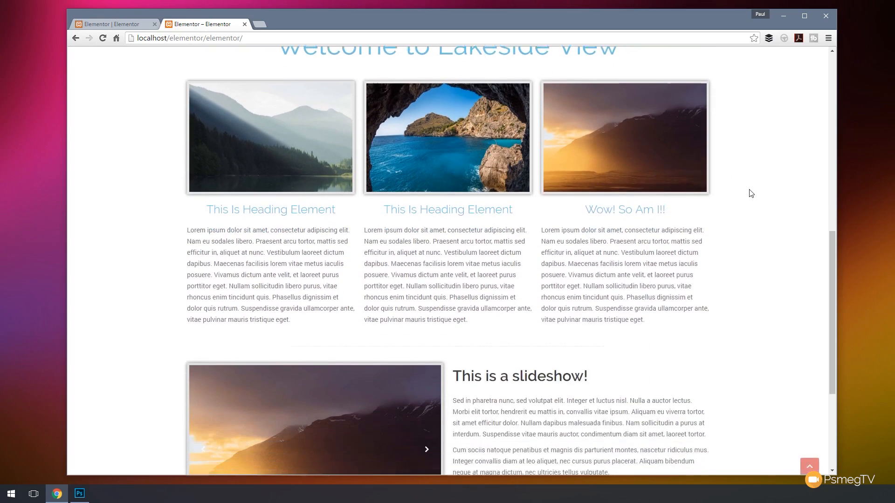
{"action": "scroll", "coordinate": [751, 193], "scroll_direction": "down", "scroll_amount": 2}
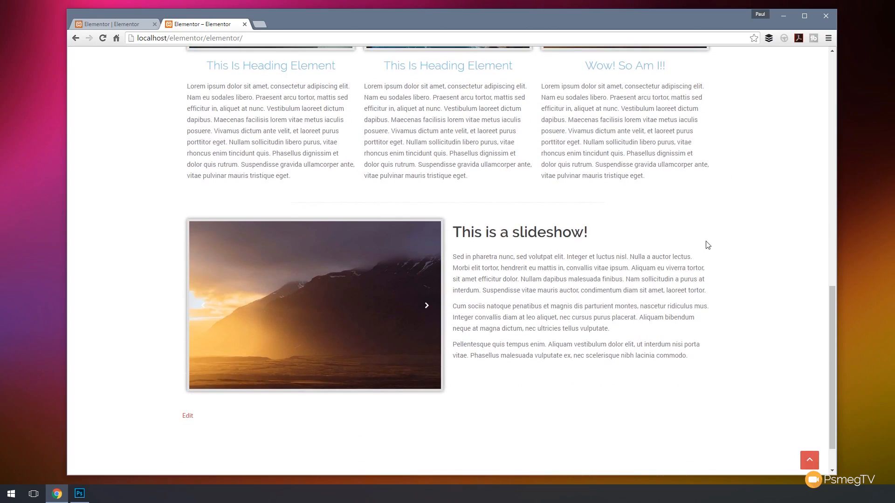
{"action": "left_click", "coordinate": [427, 308]}
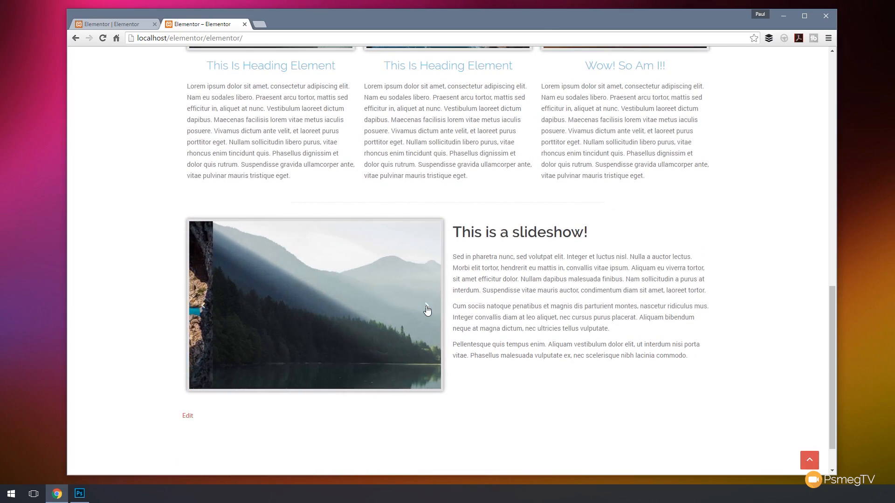
{"action": "left_click", "coordinate": [427, 308]}
{"action": "left_click", "coordinate": [427, 307]}
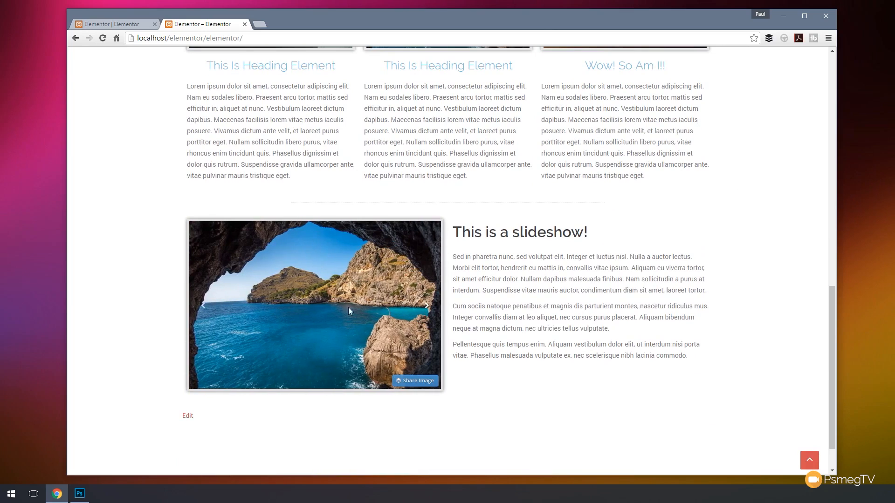
{"action": "left_click", "coordinate": [204, 306]}
{"action": "scroll", "coordinate": [140, 303], "scroll_direction": "down", "scroll_amount": 2}
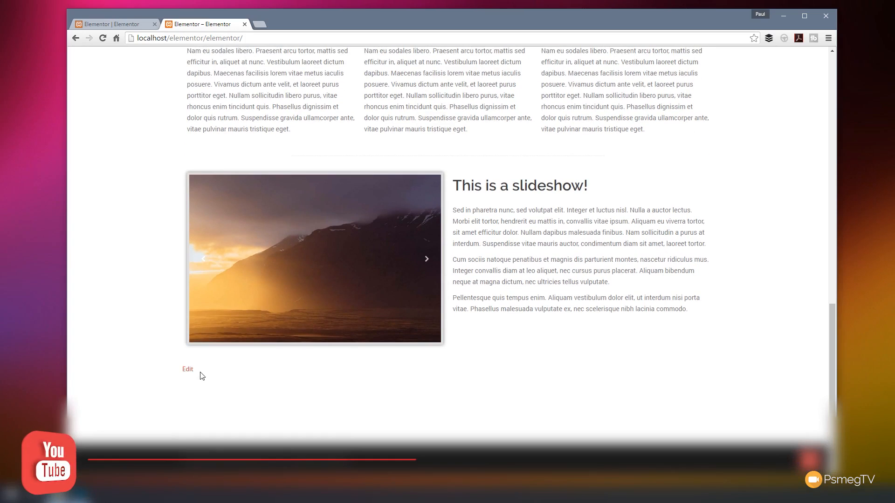
{"action": "scroll", "coordinate": [144, 301], "scroll_direction": "up", "scroll_amount": 3}
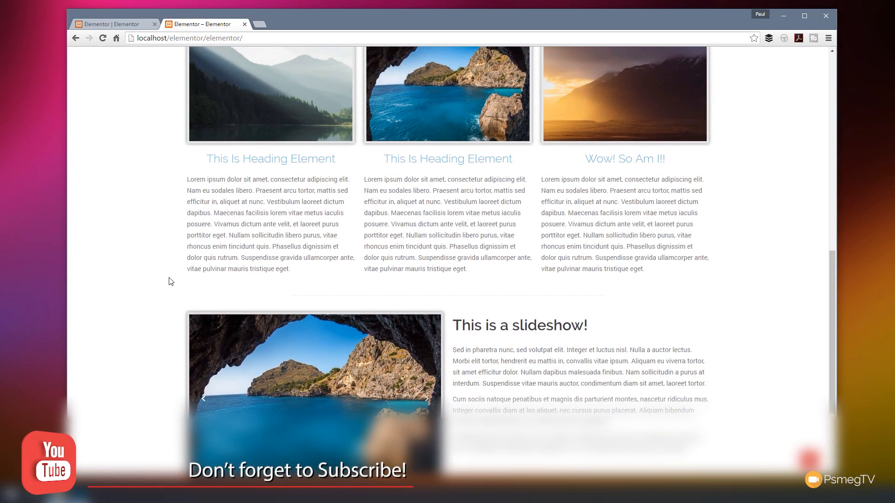
{"action": "scroll", "coordinate": [170, 281], "scroll_direction": "up", "scroll_amount": 4}
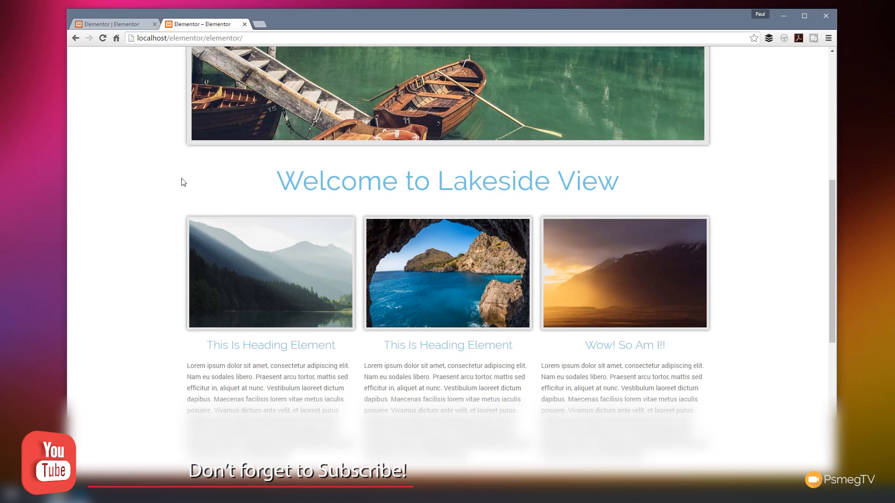
{"action": "left_click", "coordinate": [115, 25]}
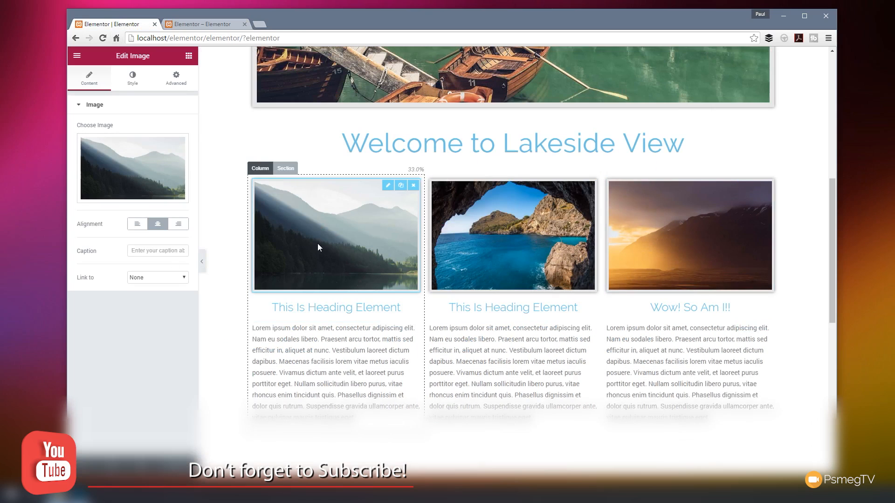